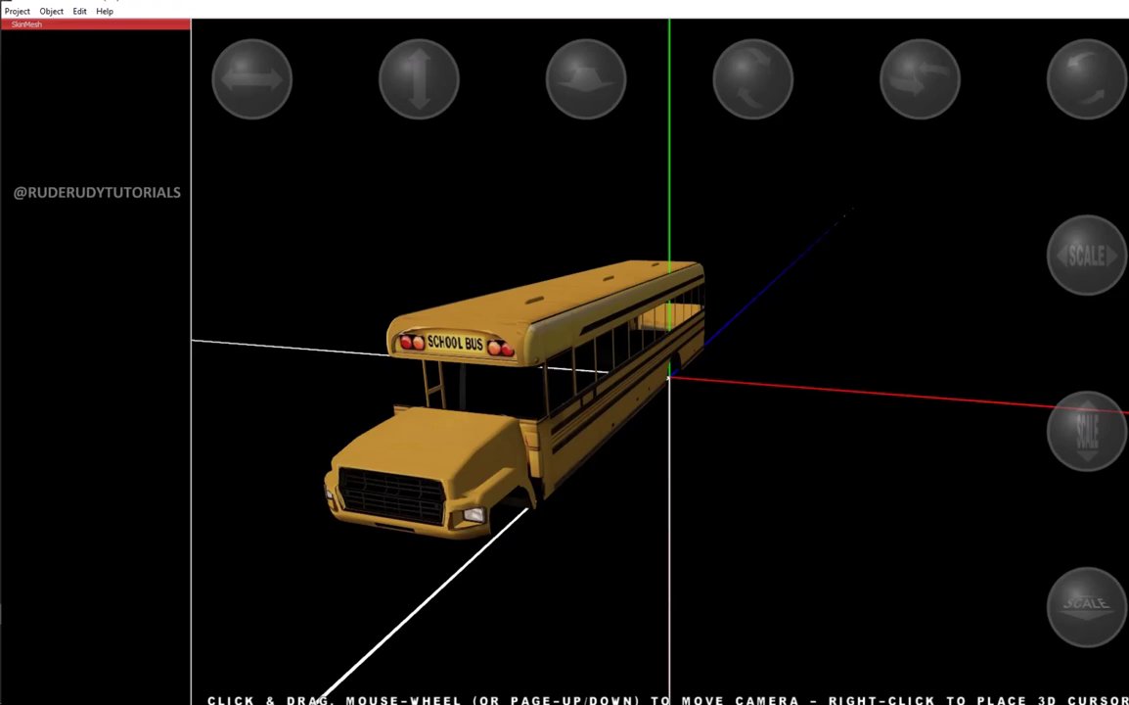
Close the fish SkinMesh's properties, orbit around the yellow fish, and open the Project menu
key("Return")
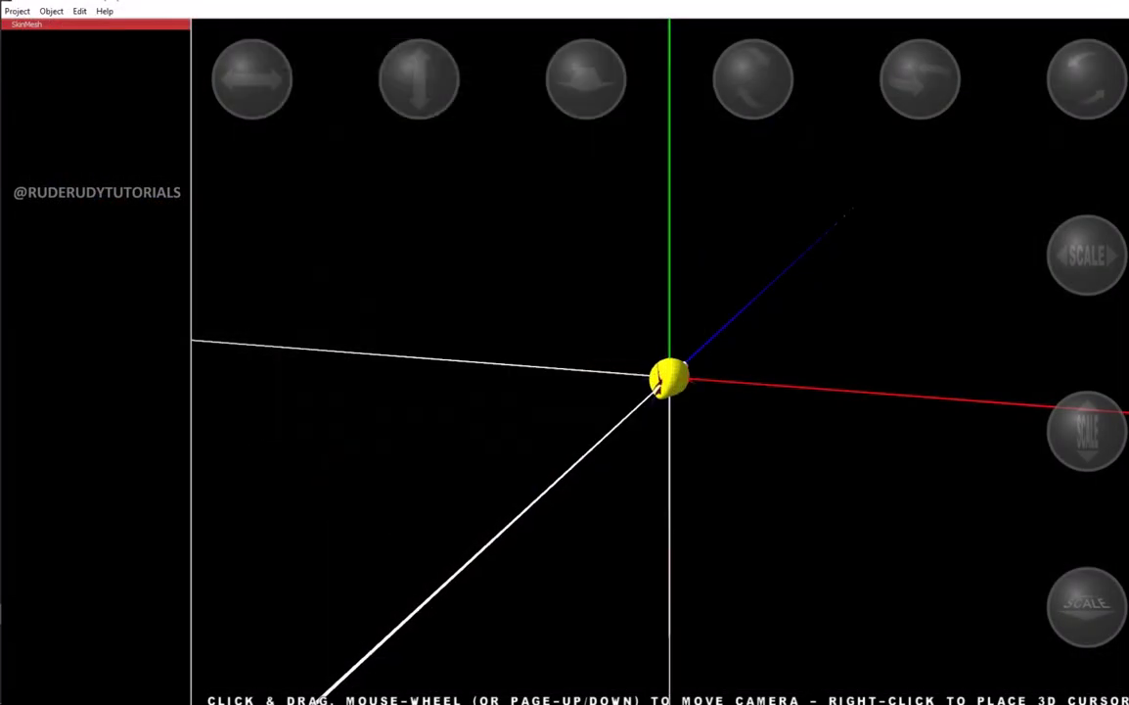
left_click_drag(587, 441, 685, 440)
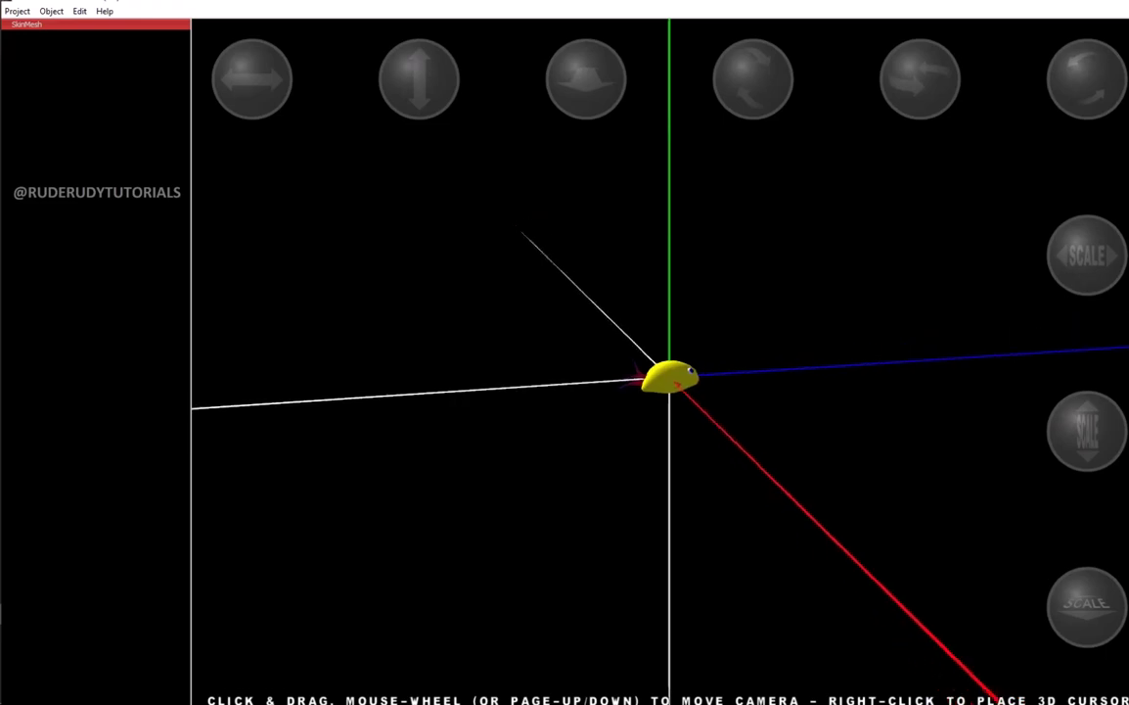
left_click(17, 10)
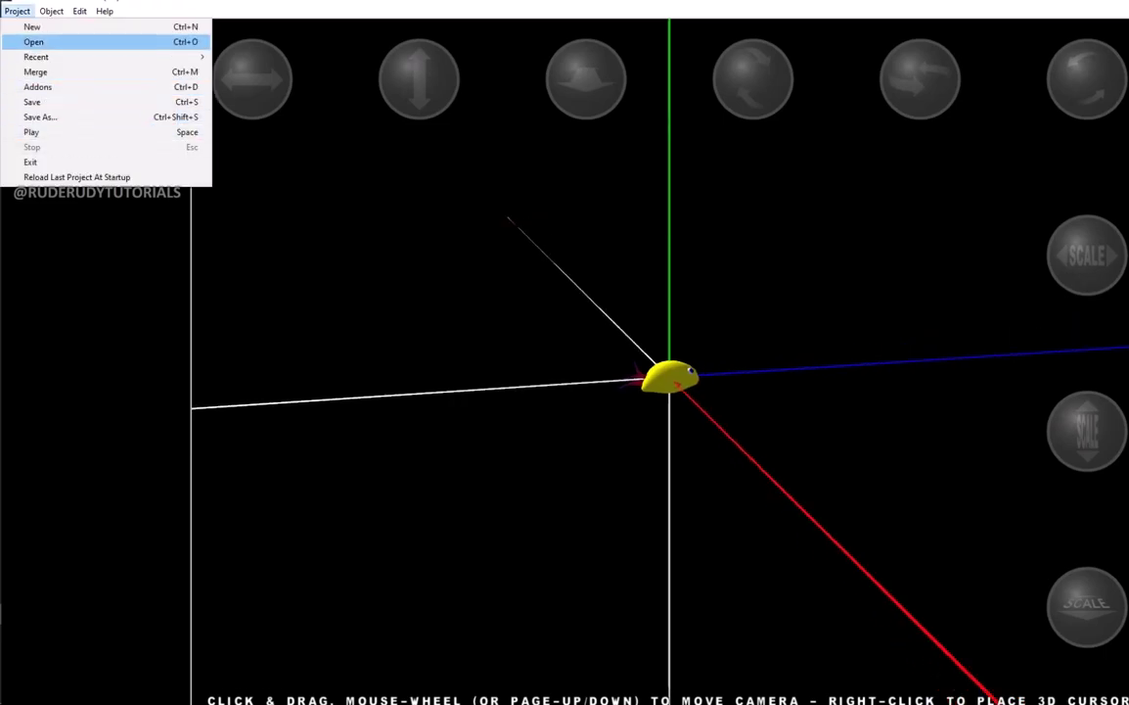
Replace the fish model with 3D Urban School Bus Body.jpg and close the SkinMesh properties
mouse_move(51, 11)
left_click(76, 206)
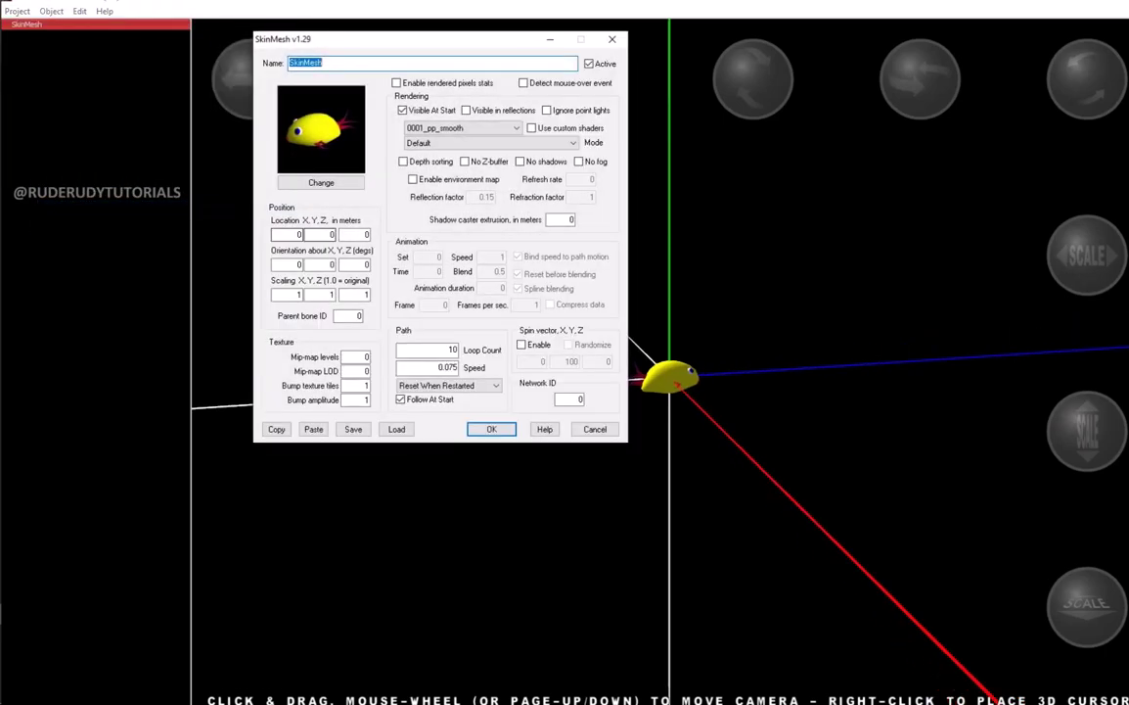
left_click(321, 182)
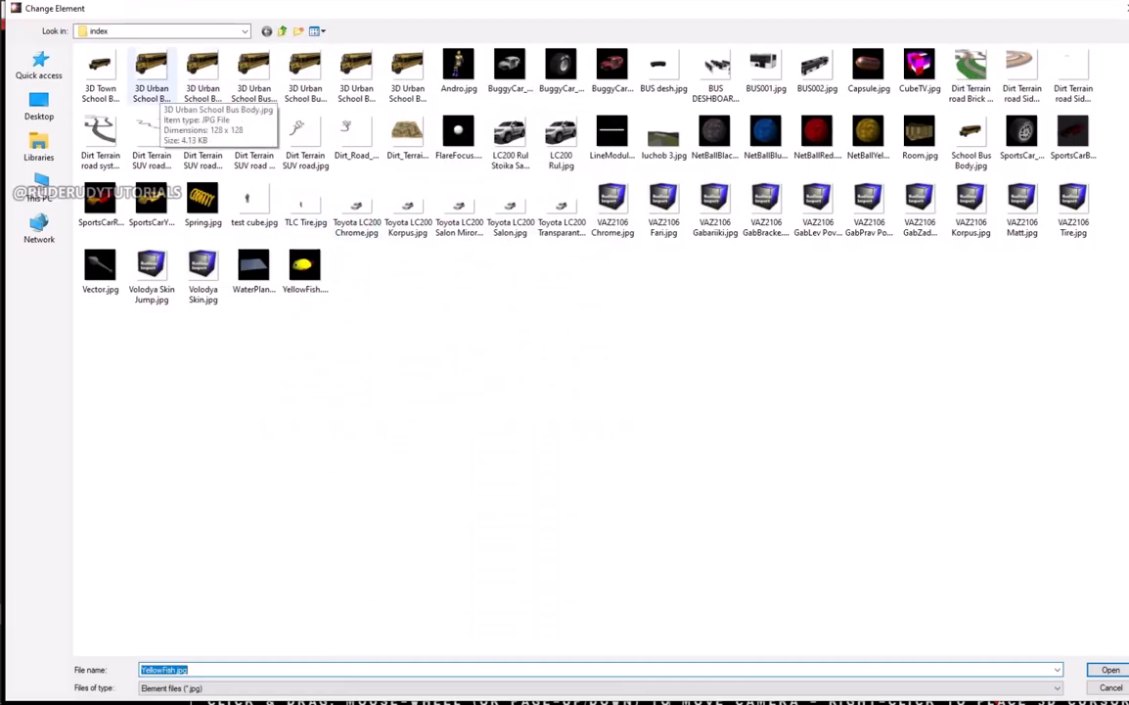
left_click(152, 74)
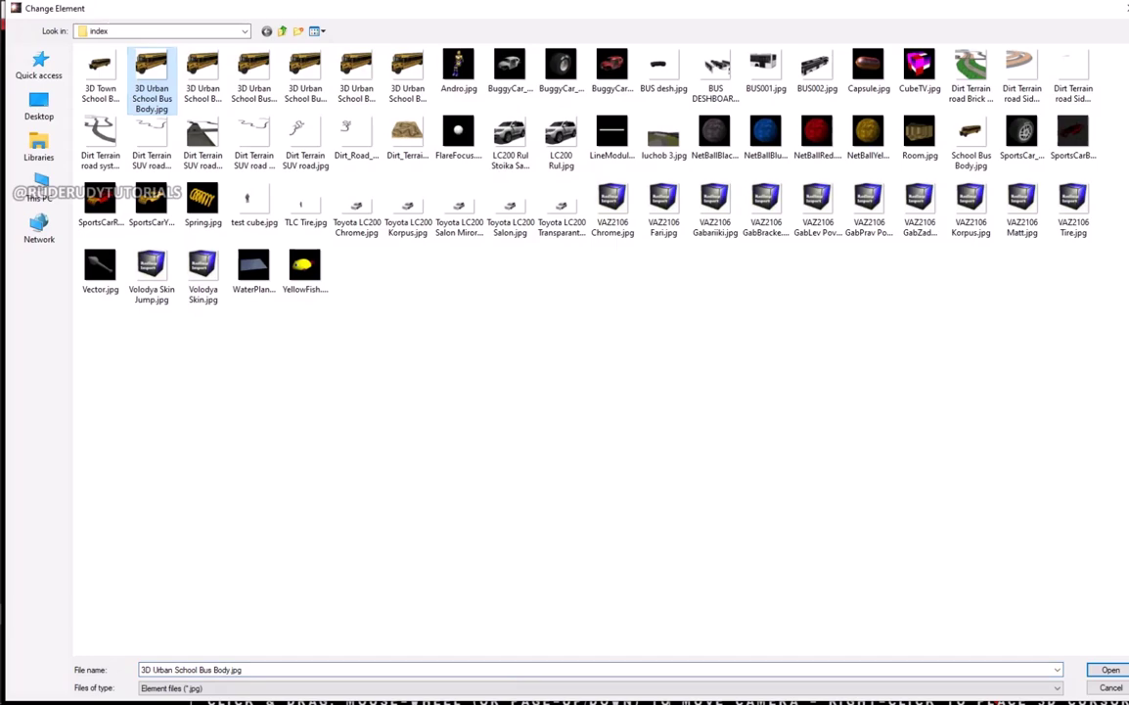
key("Return")
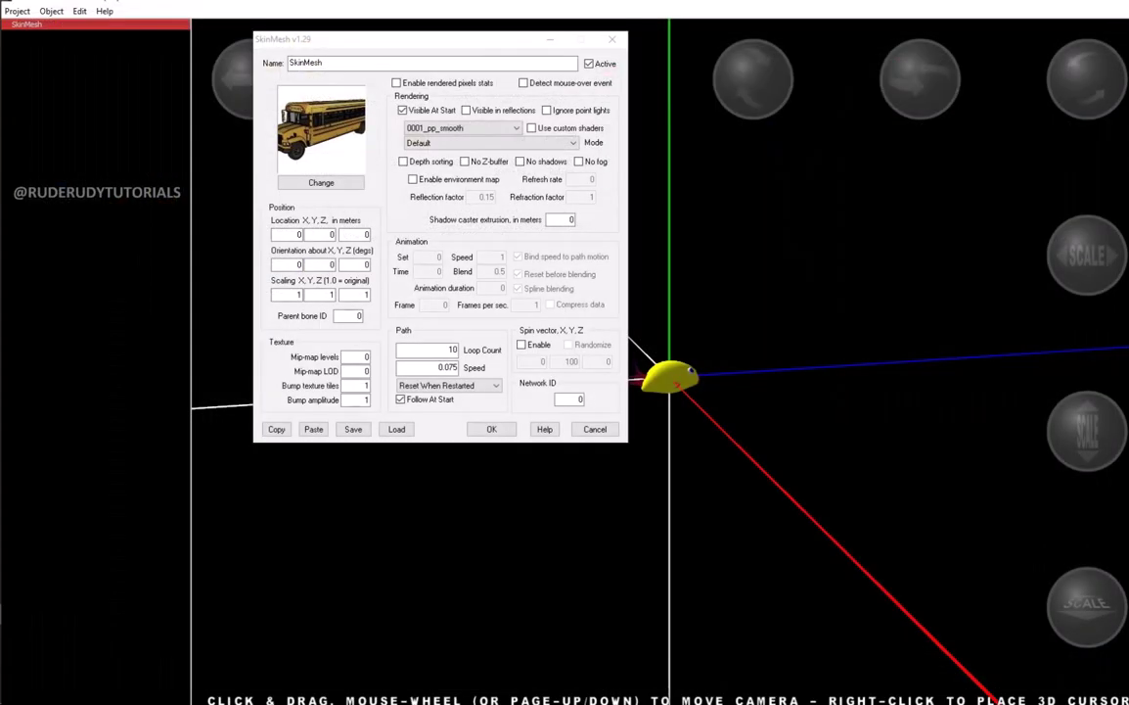
key("Return")
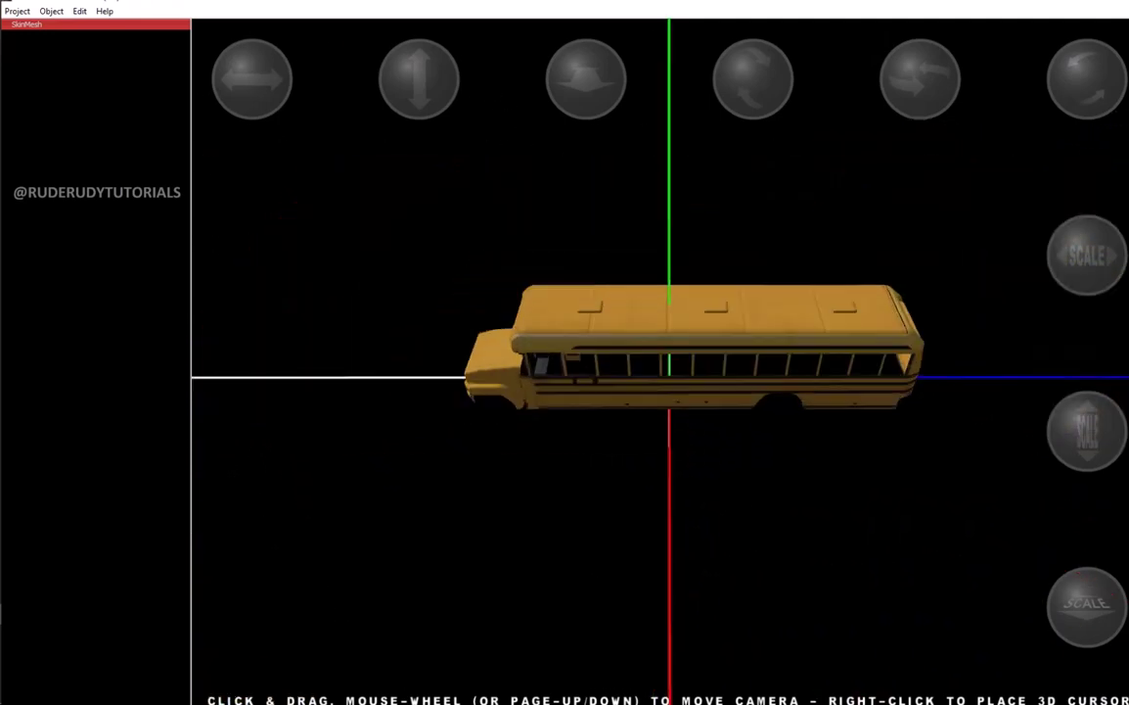
Apply the 0005_pp_smooth_glossy_medium shader to the bus SkinMesh
scroll(695, 332, "down", 3)
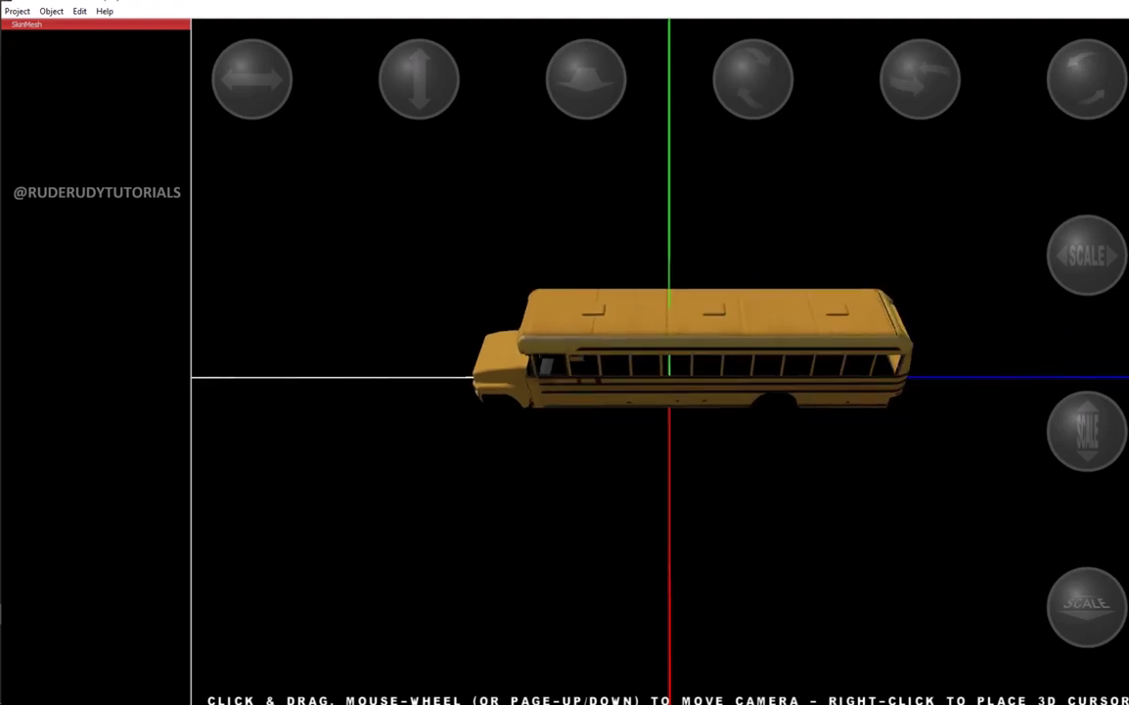
left_click(51, 10)
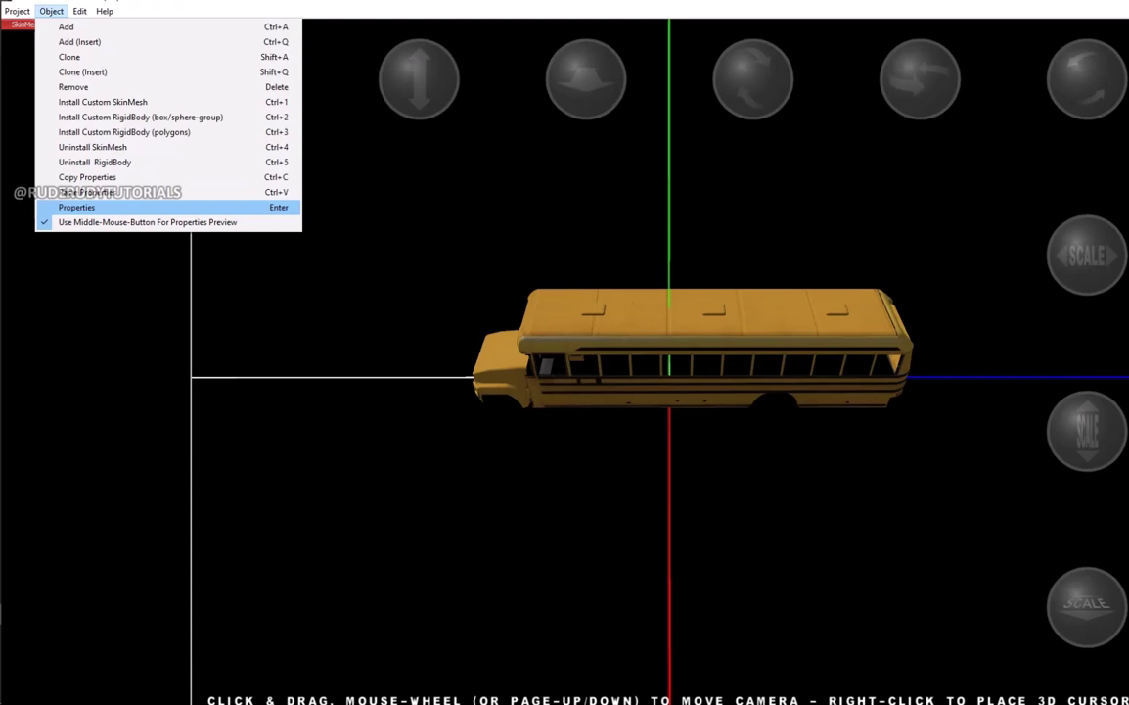
left_click(76, 206)
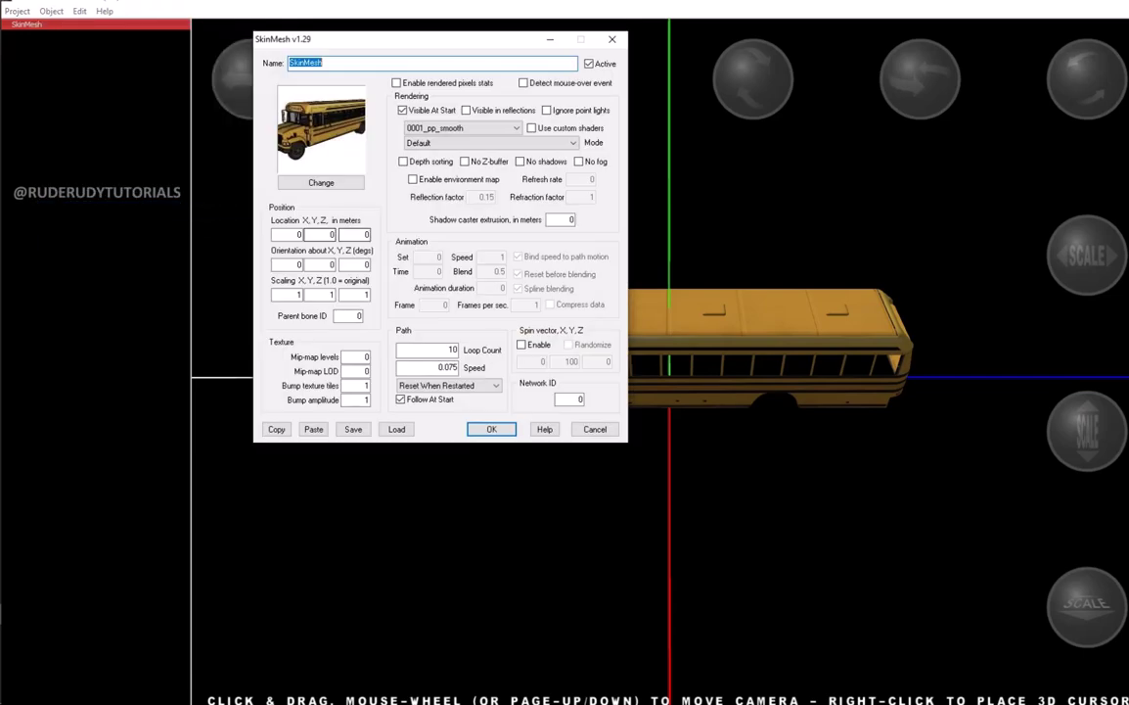
left_click(462, 128)
left_click(460, 184)
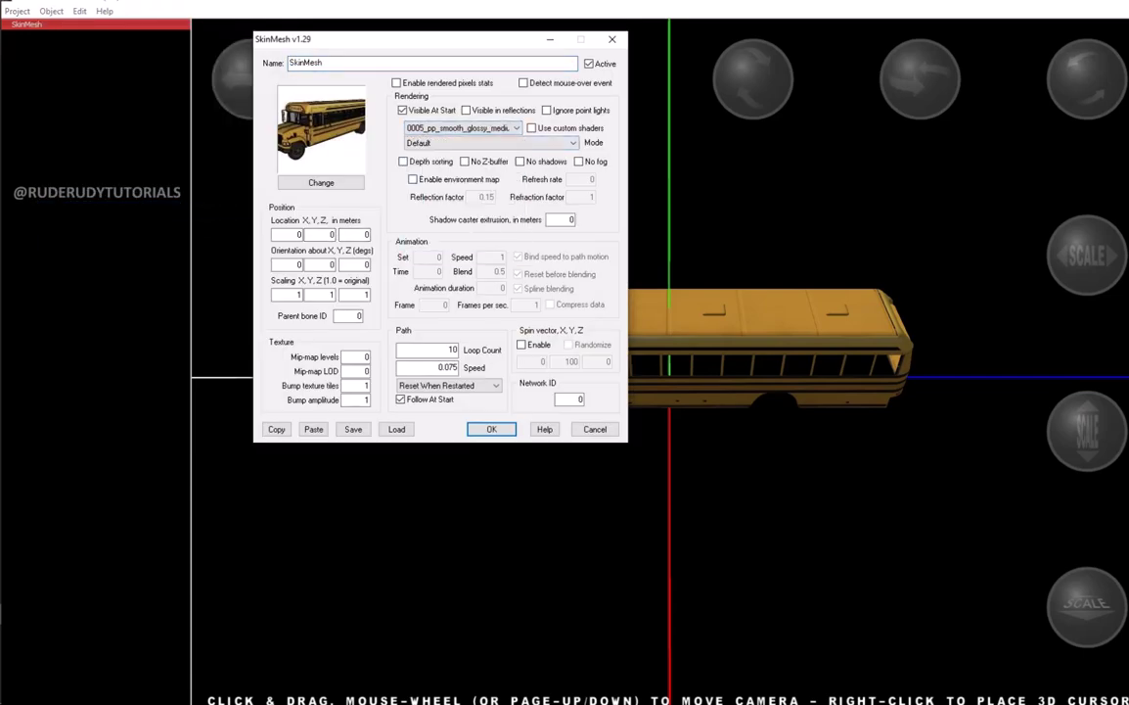
key("Return")
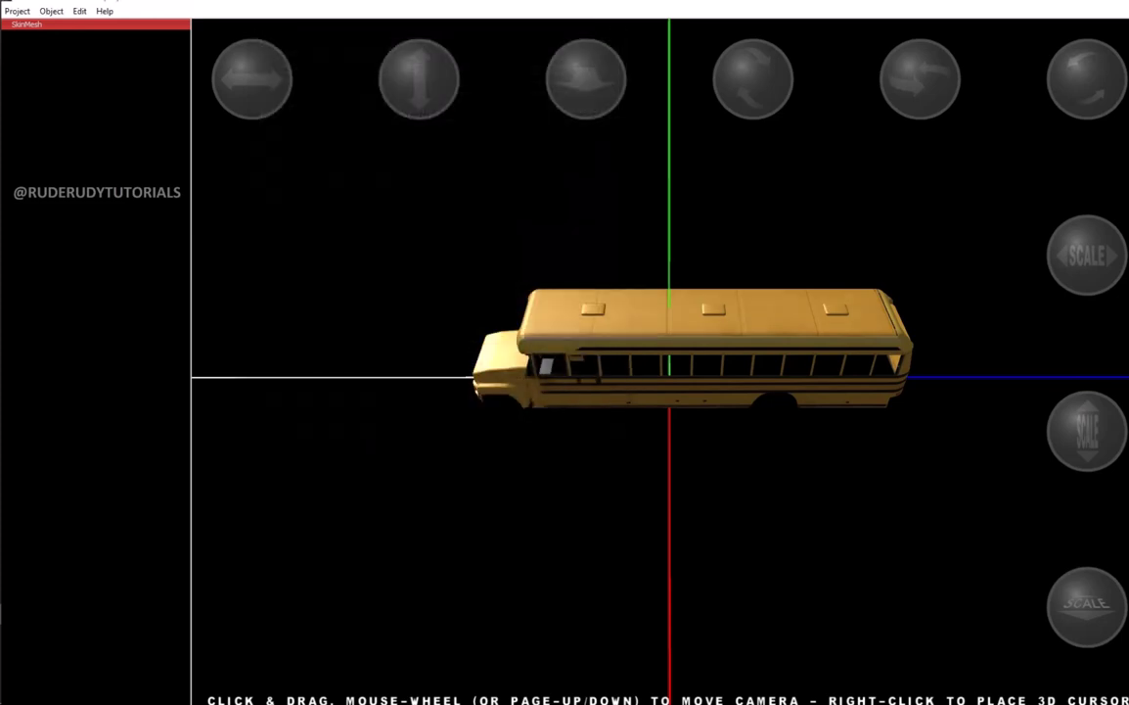
Orbit and zoom the camera to inspect the bus's sides and roof
left_click_drag(670, 392, 764, 372)
scroll(669, 391, "up", 5)
left_click_drag(669, 391, 881, 391)
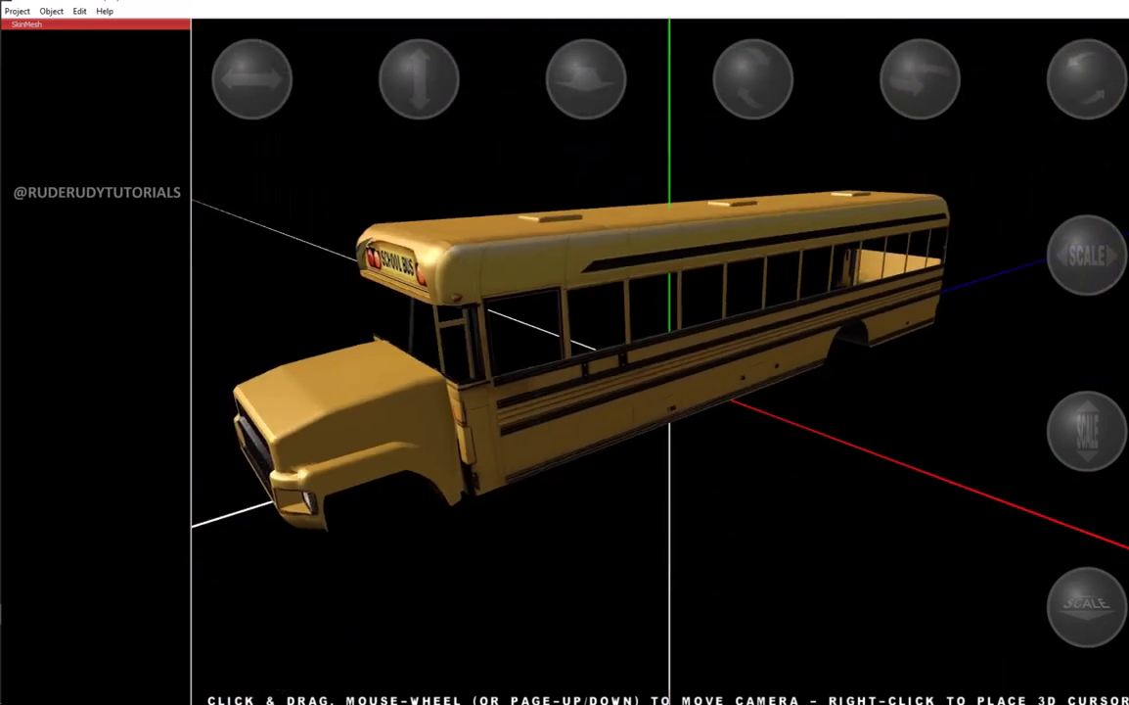
left_click_drag(670, 392, 881, 391)
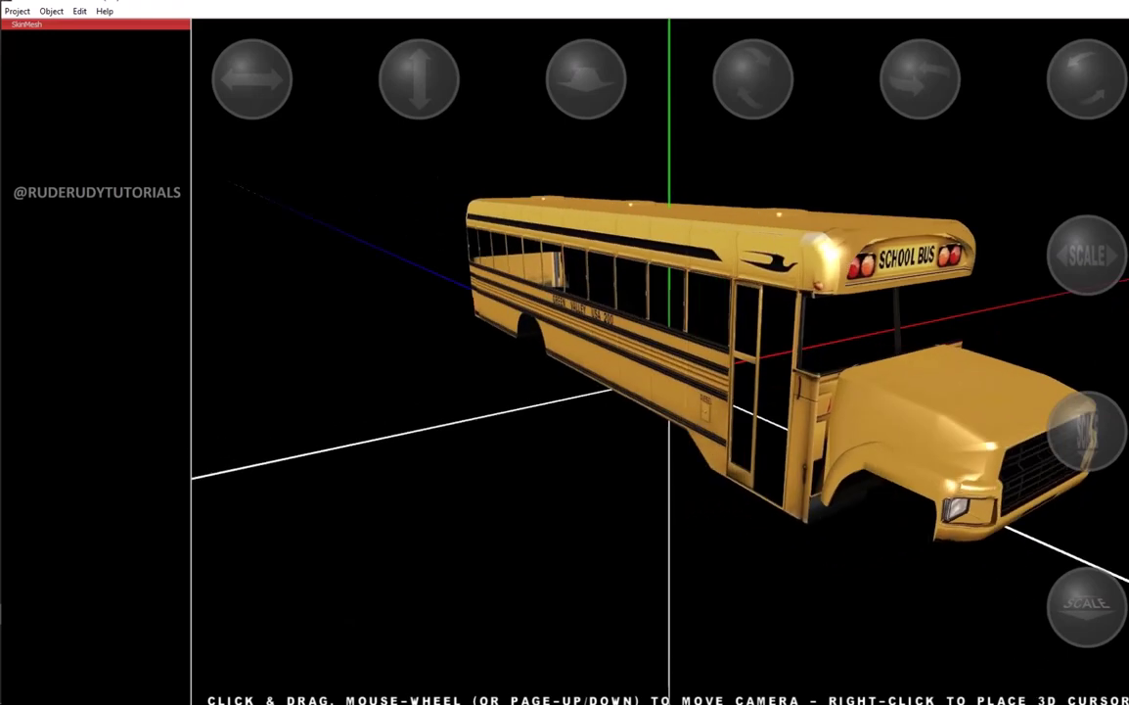
left_click_drag(669, 392, 744, 332)
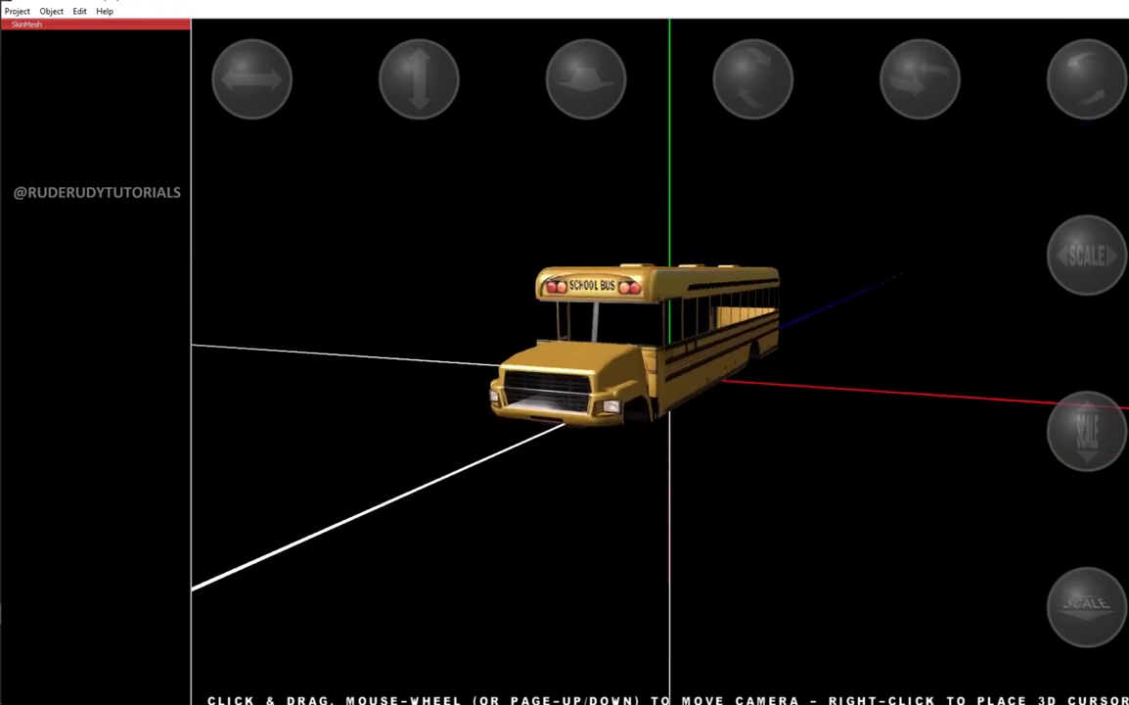
Switch the bus SkinMesh's shader to 0002_pp_smooth_glossy
double_click(626, 333)
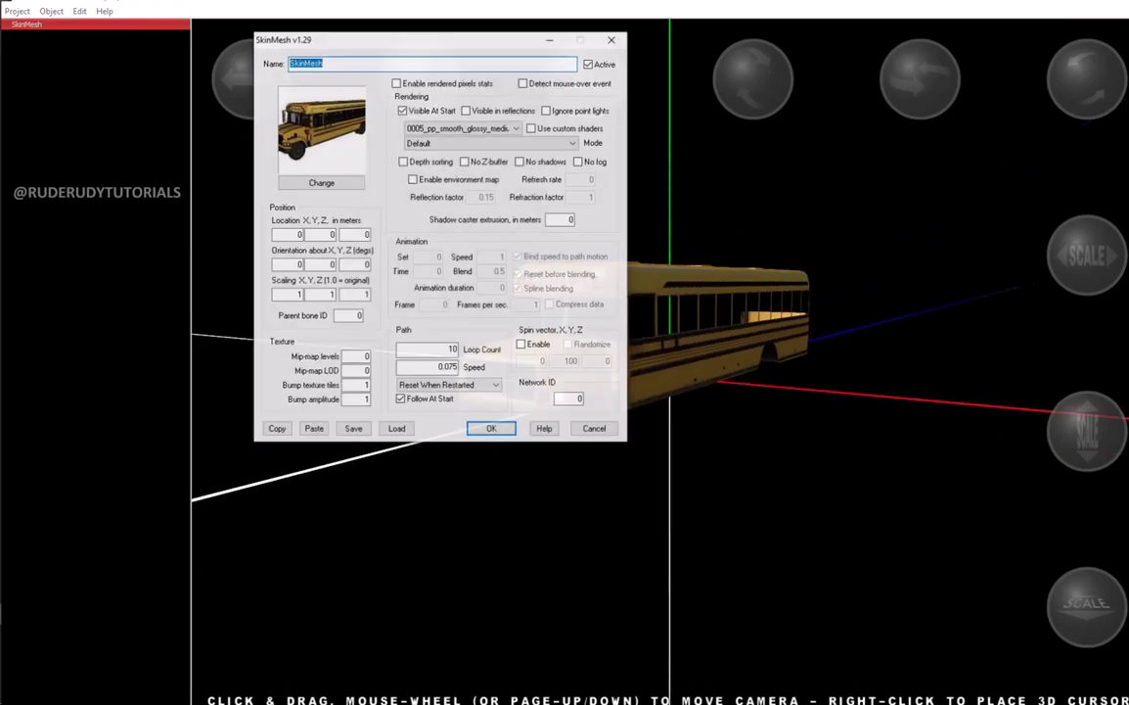
left_click(462, 128)
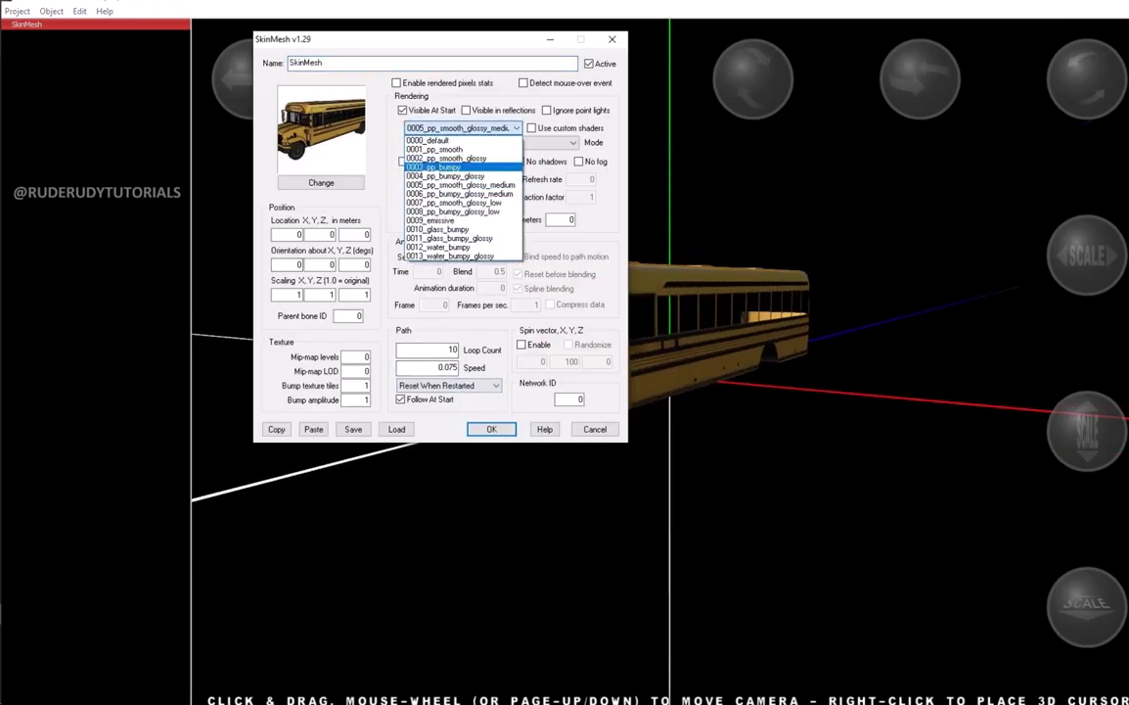
left_click(447, 157)
key("Return")
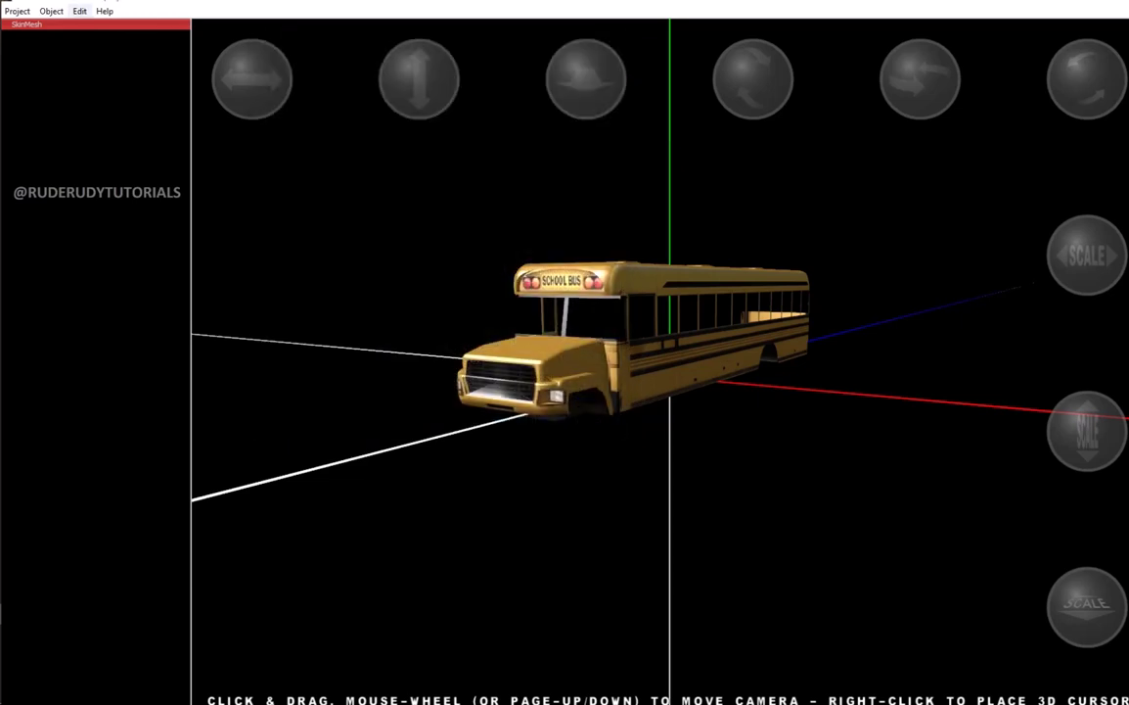
Look through the Edit and Project menus, then dismiss them without choosing anything
left_click(79, 11)
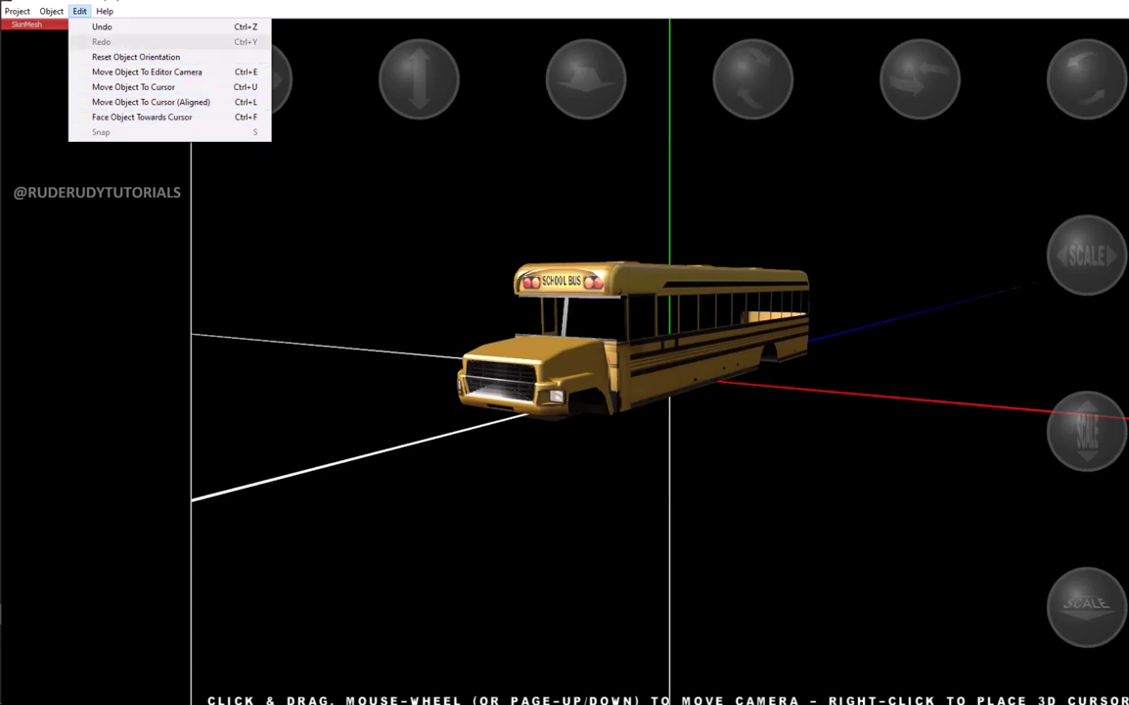
mouse_move(16, 11)
key("Escape")
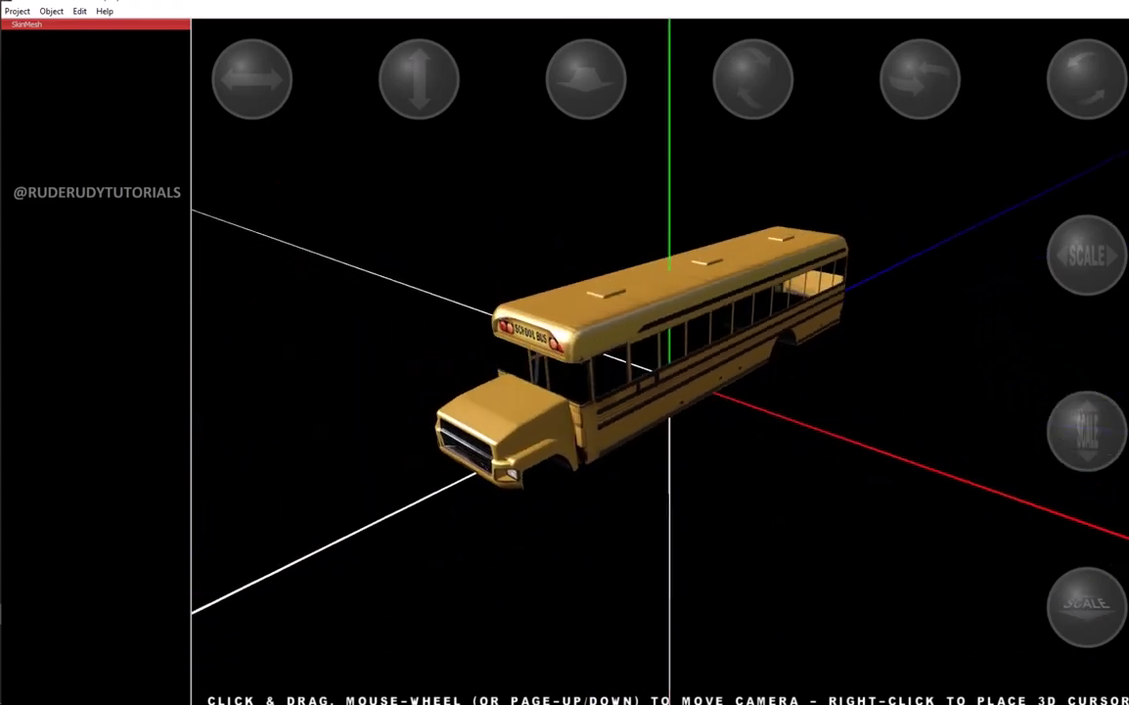
Clone the bus SkinMesh and select the first copy in the object list
left_click(51, 10)
left_click(68, 56)
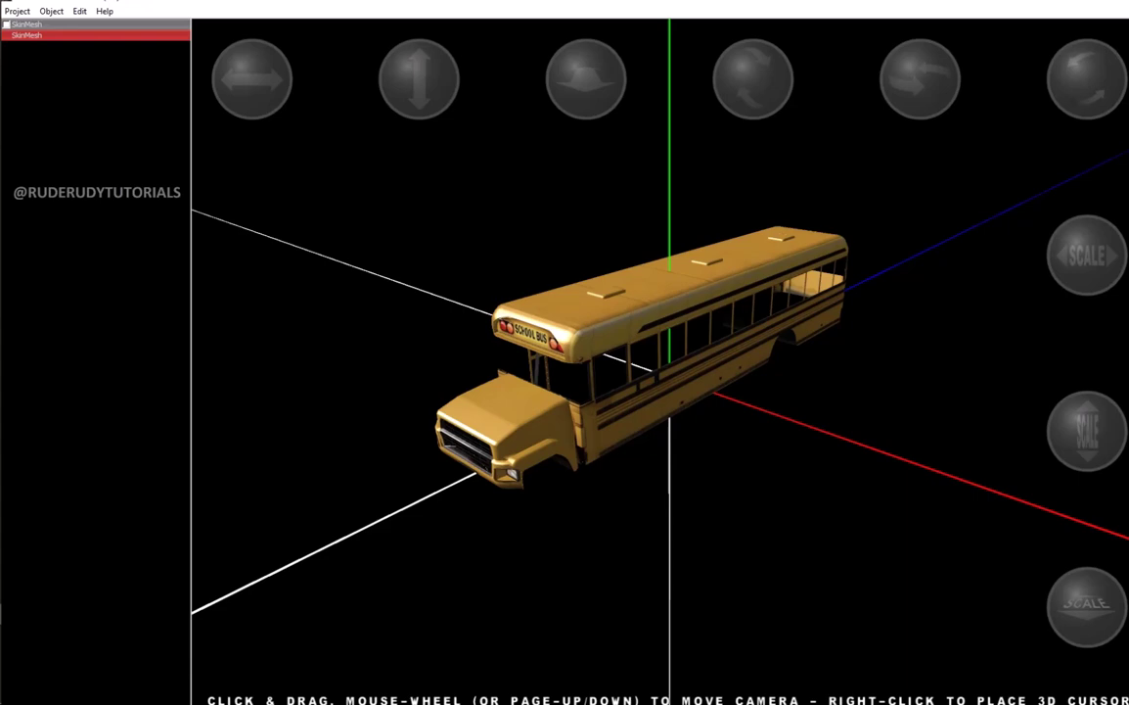
left_click(26, 24)
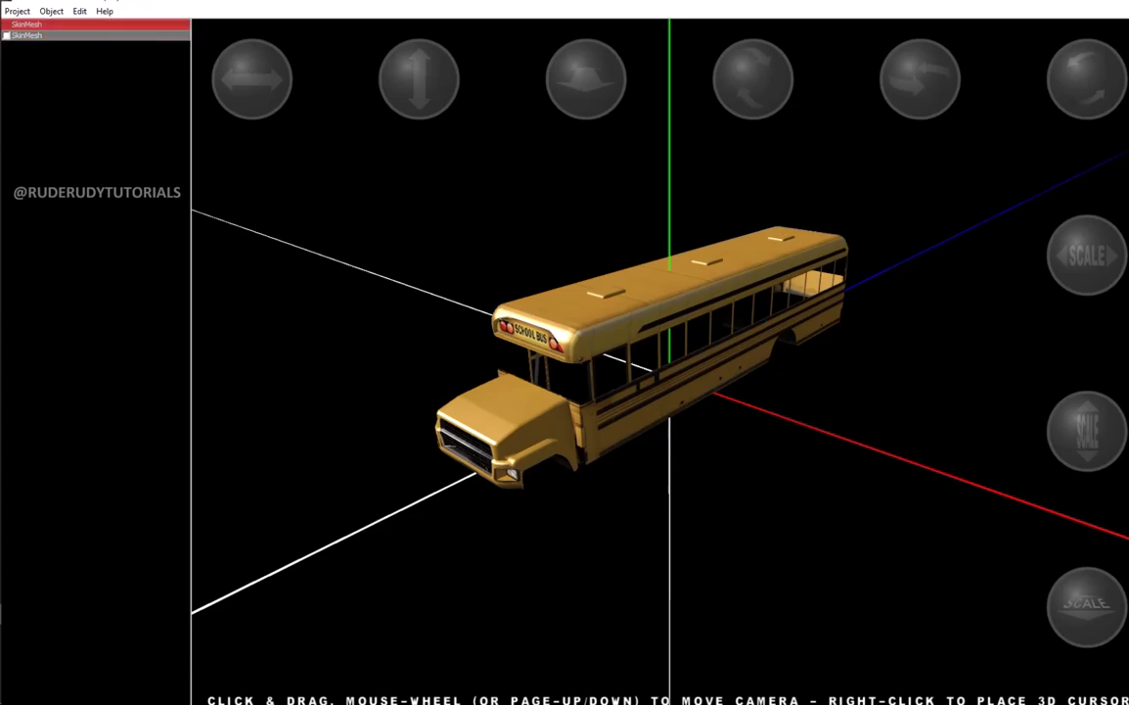
Rename the first copy 'School Bus Body Skin', copying the name for reuse
left_click(50, 11)
left_click(78, 207)
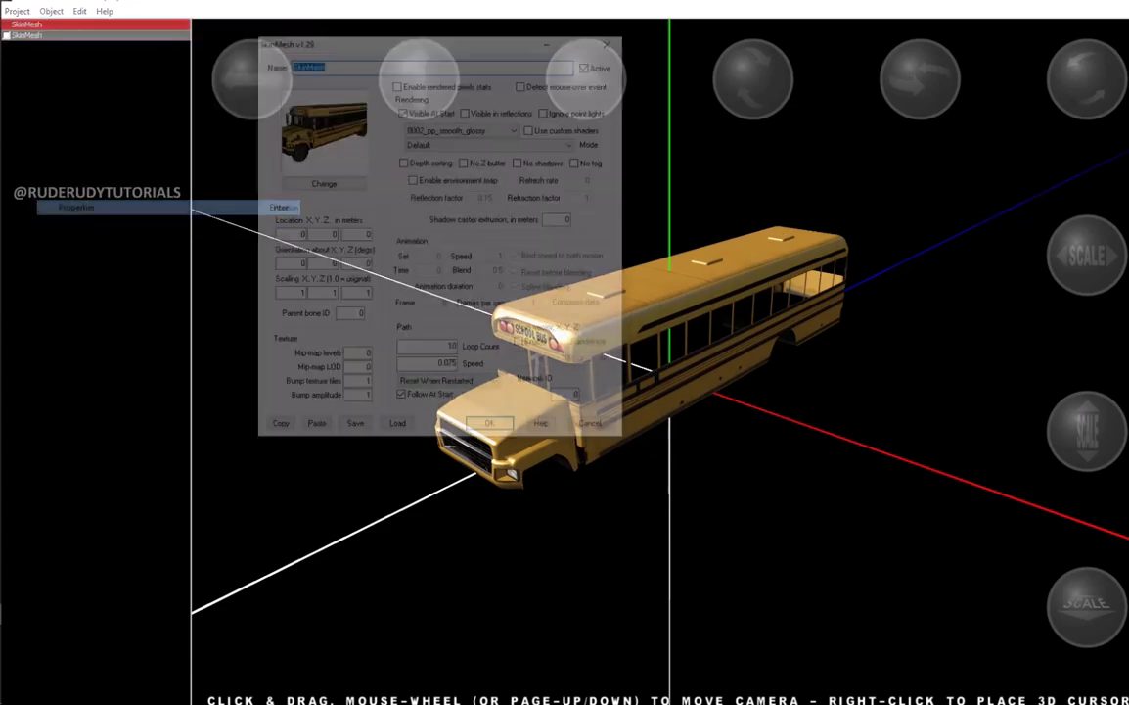
left_click(314, 62)
left_click_drag(324, 62, 303, 63)
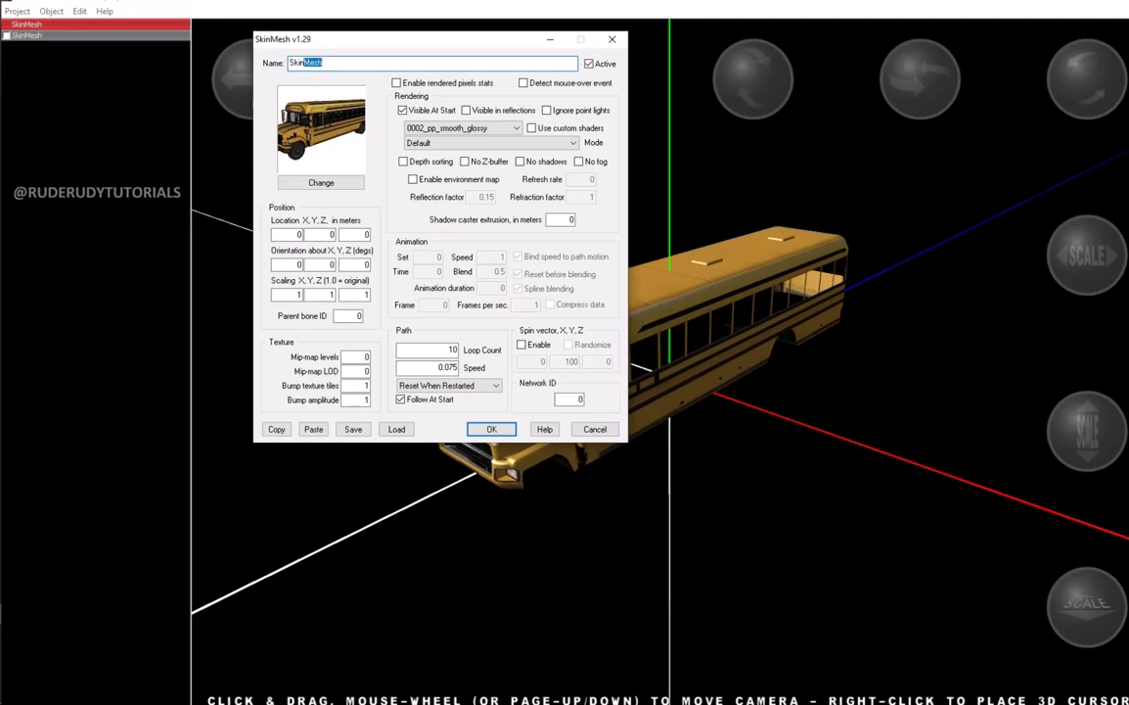
key("BackSpace")
type("B")
type("S")
type("ch")
type("ool")
type(" d")
type("y")
key("ctrl+a")
key("ctrl+c")
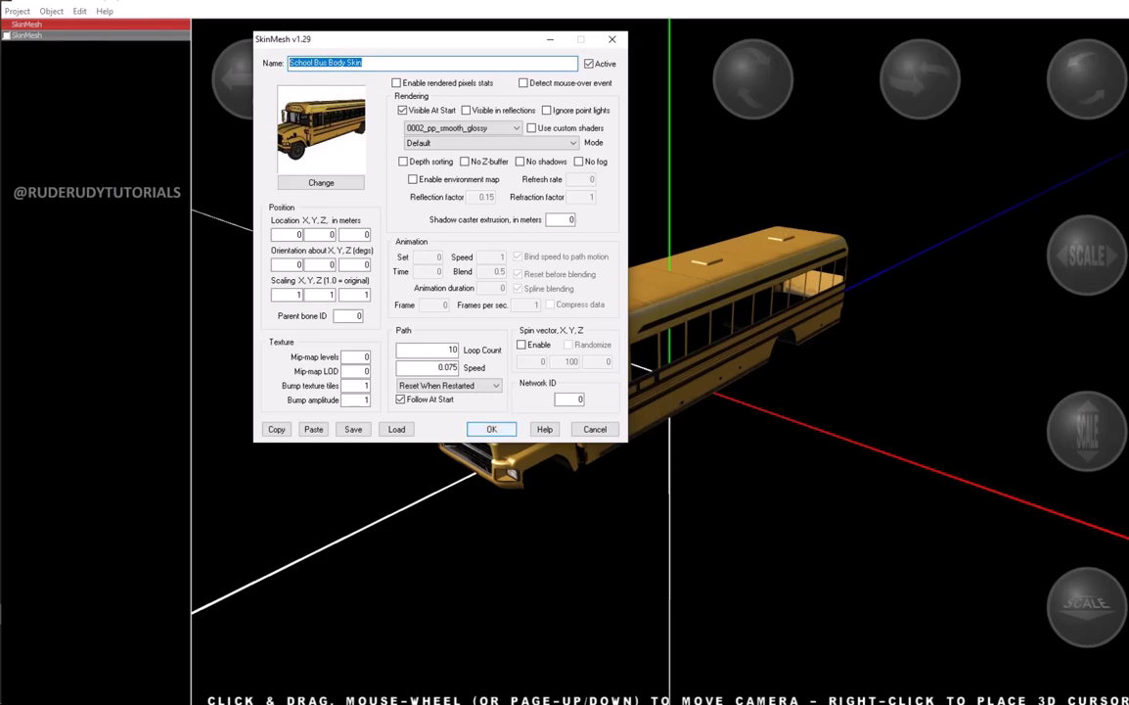
key("Return")
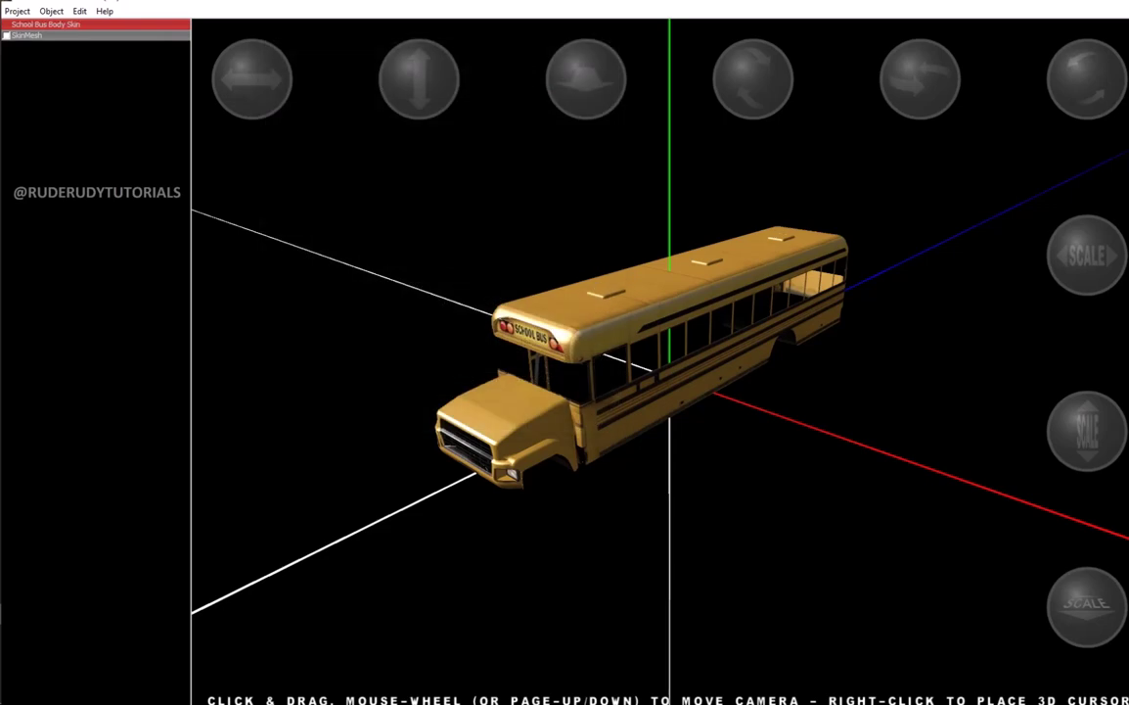
Name the second copy 'School Bus Body Interior Skin' and set its shader to 0001_pp_smooth
left_click(27, 35)
double_click(27, 35)
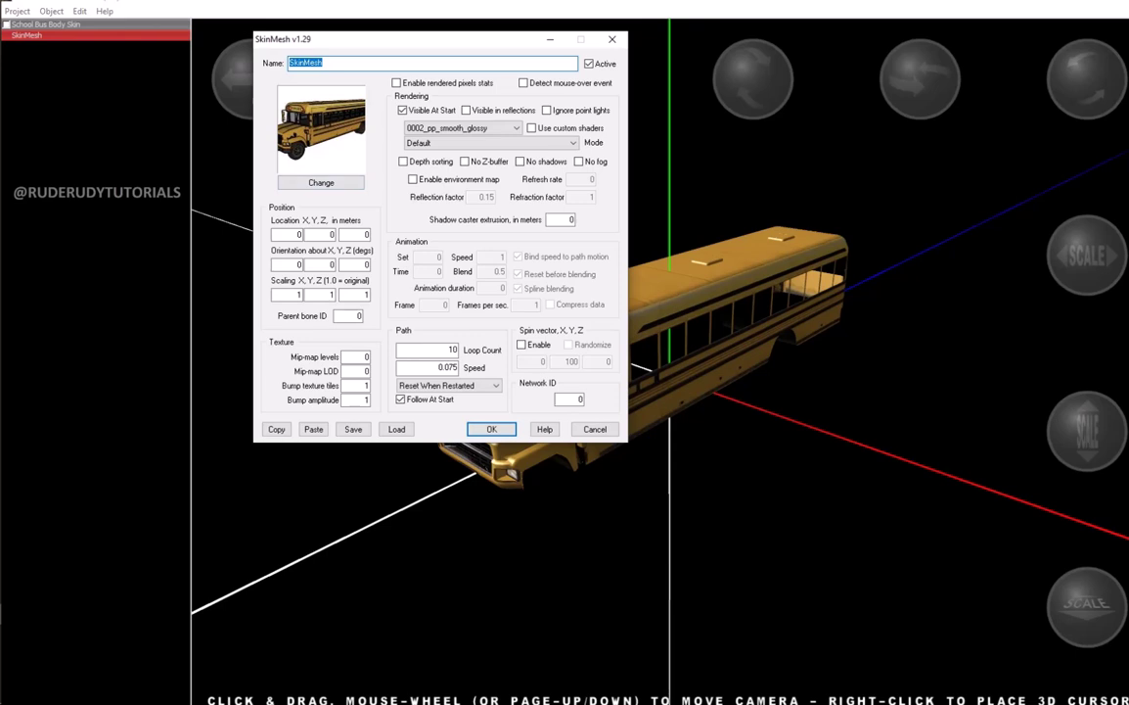
key("ctrl+v")
type("terior")
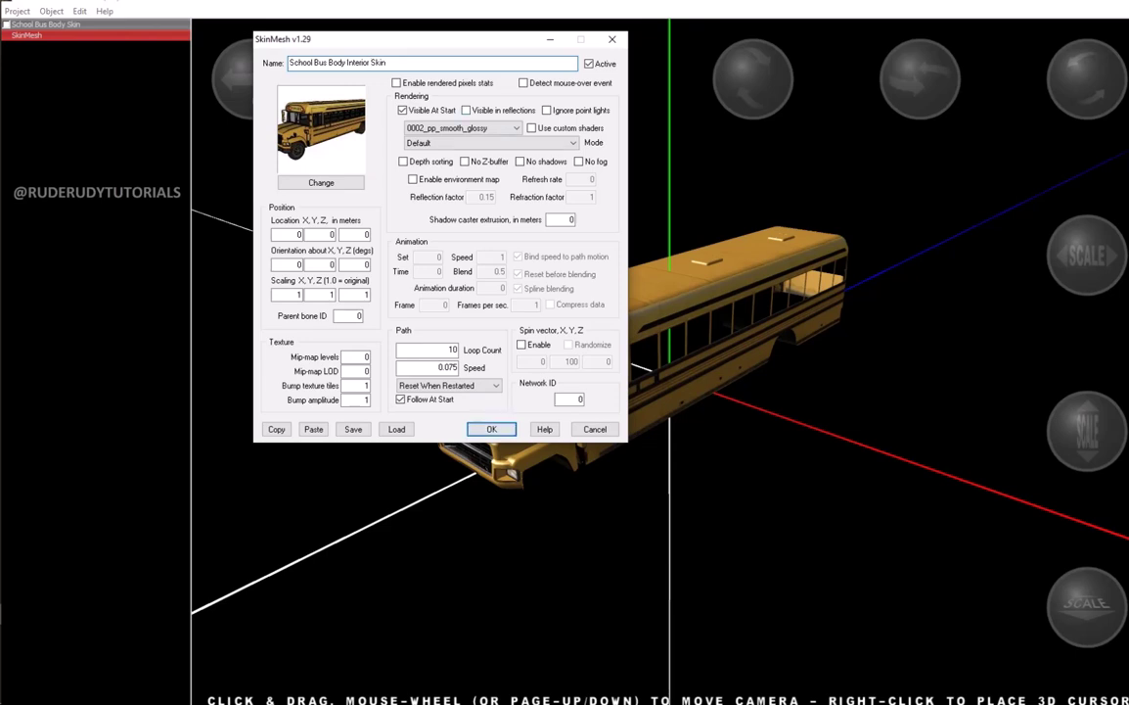
left_click(460, 127)
left_click(436, 149)
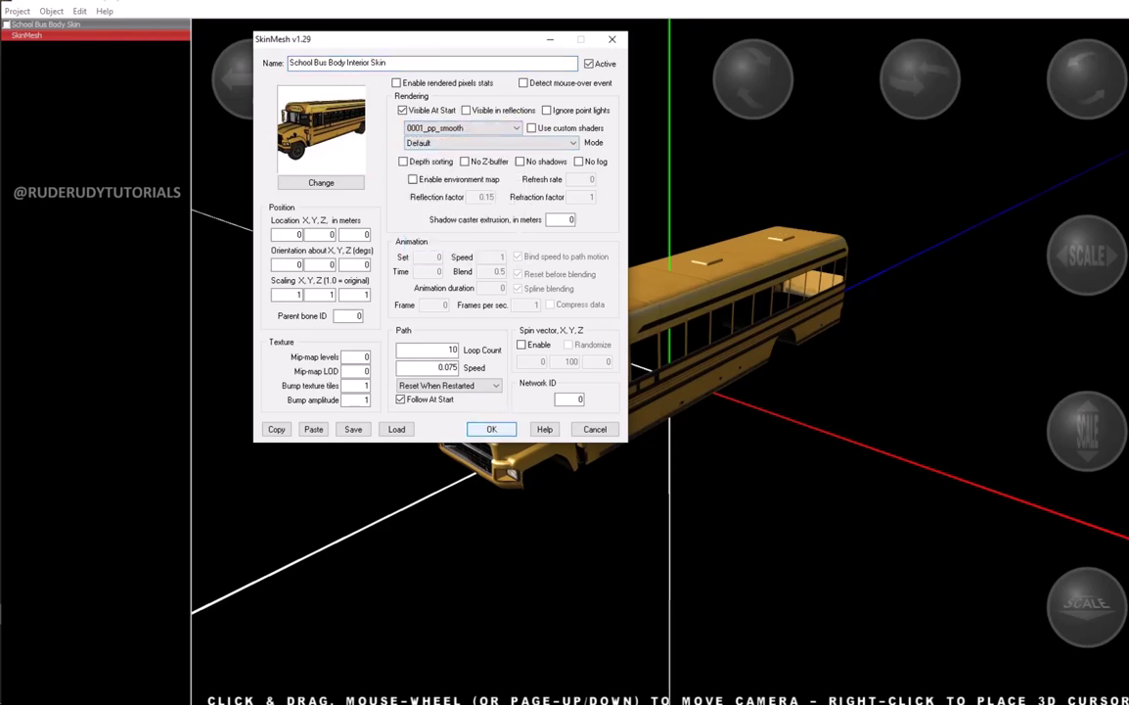
left_click(492, 429)
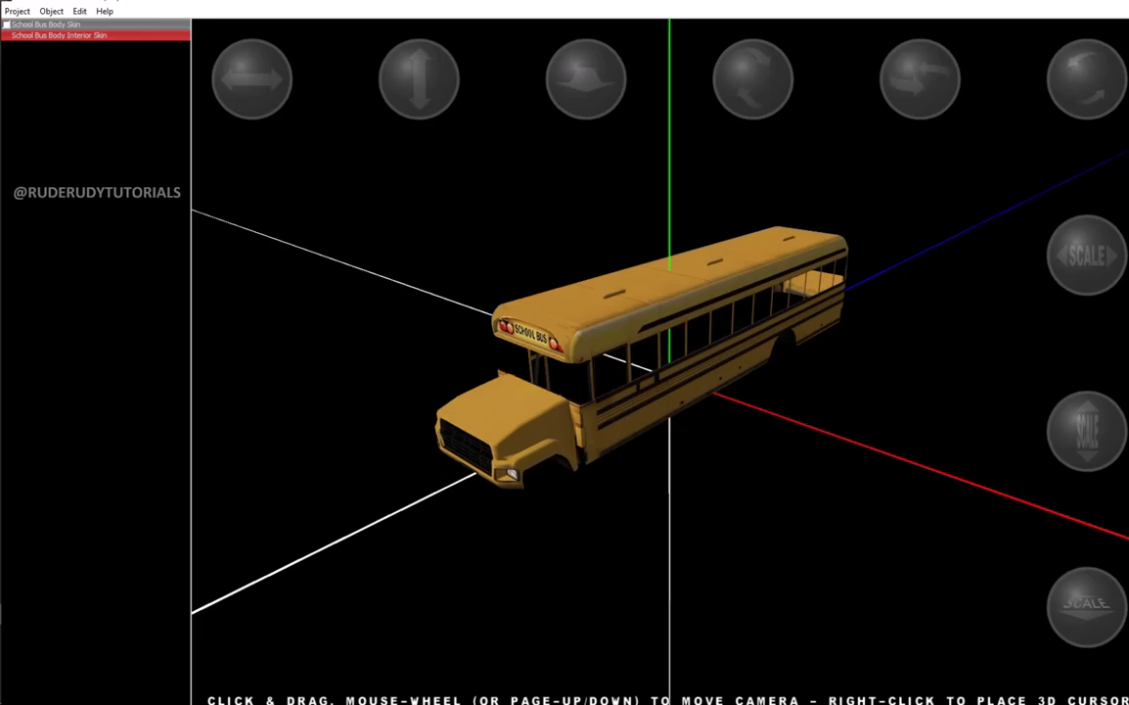
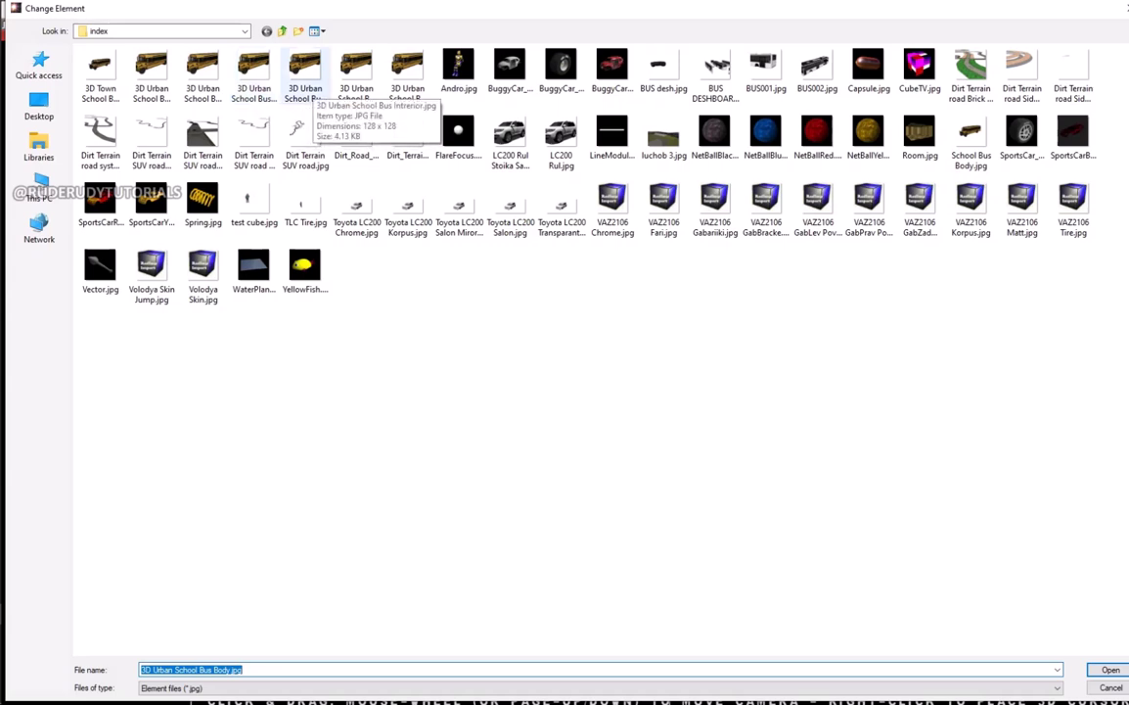
Load 3D Urban School Bus Interior.jpg as the School Bus Body Interior Skin texture
left_click(304, 79)
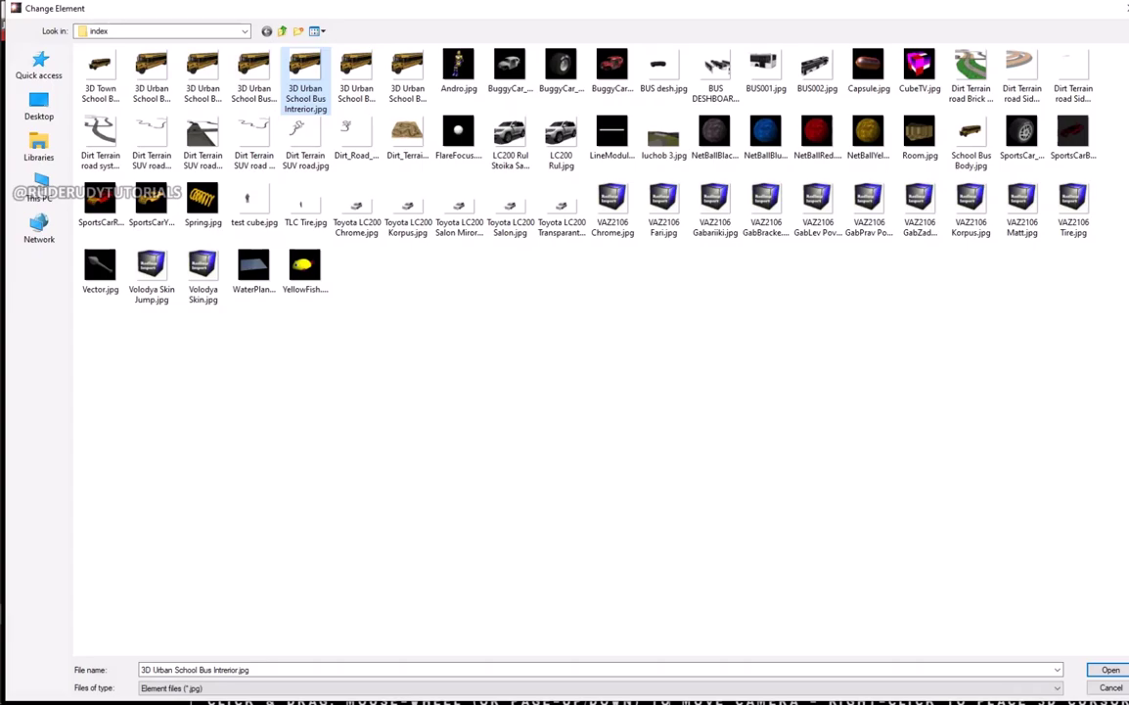
double_click(285, 61)
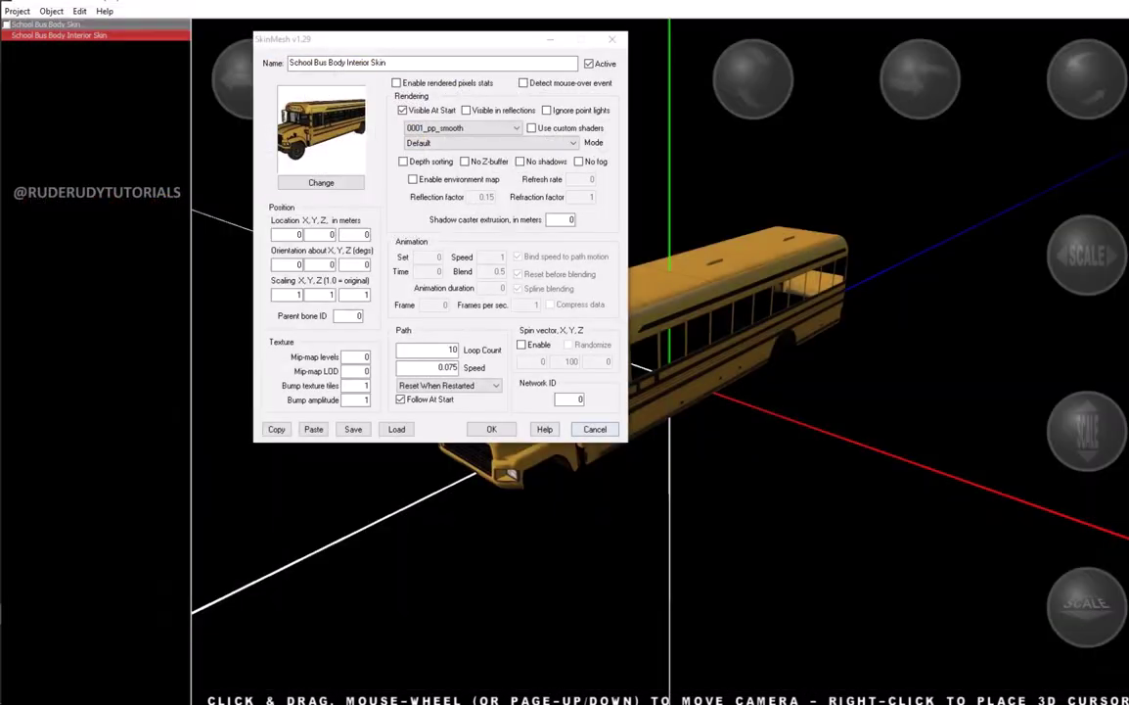
left_click(492, 429)
scroll(669, 362, "up", 10)
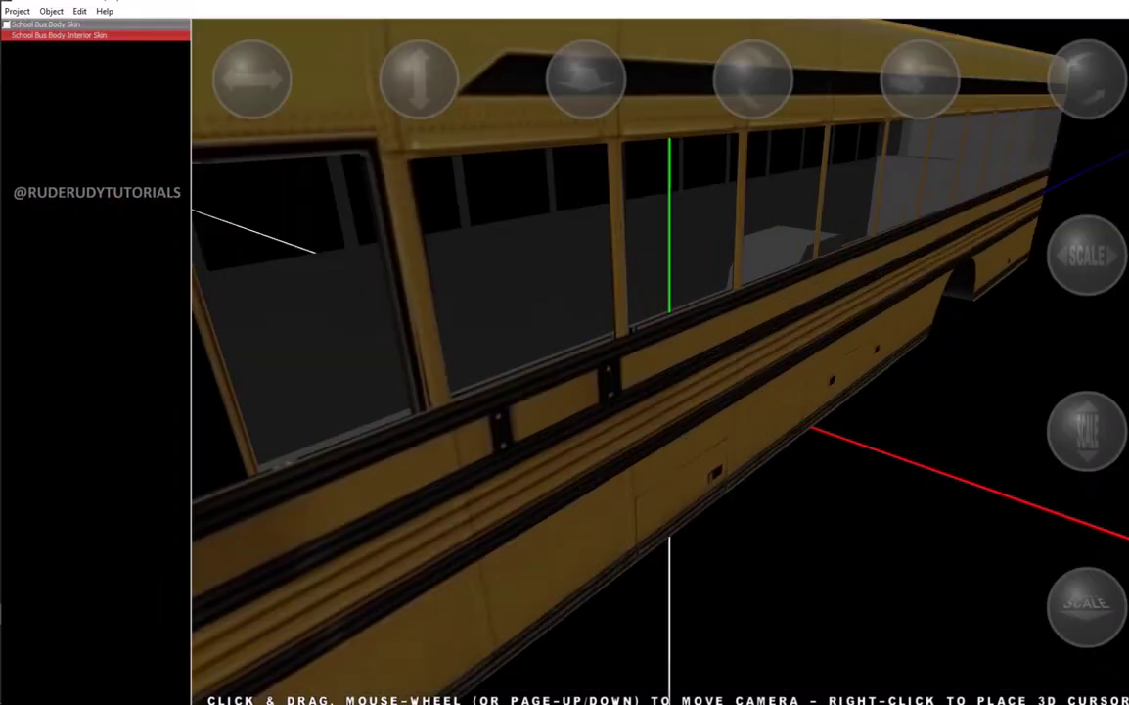
scroll(669, 362, "down", 10)
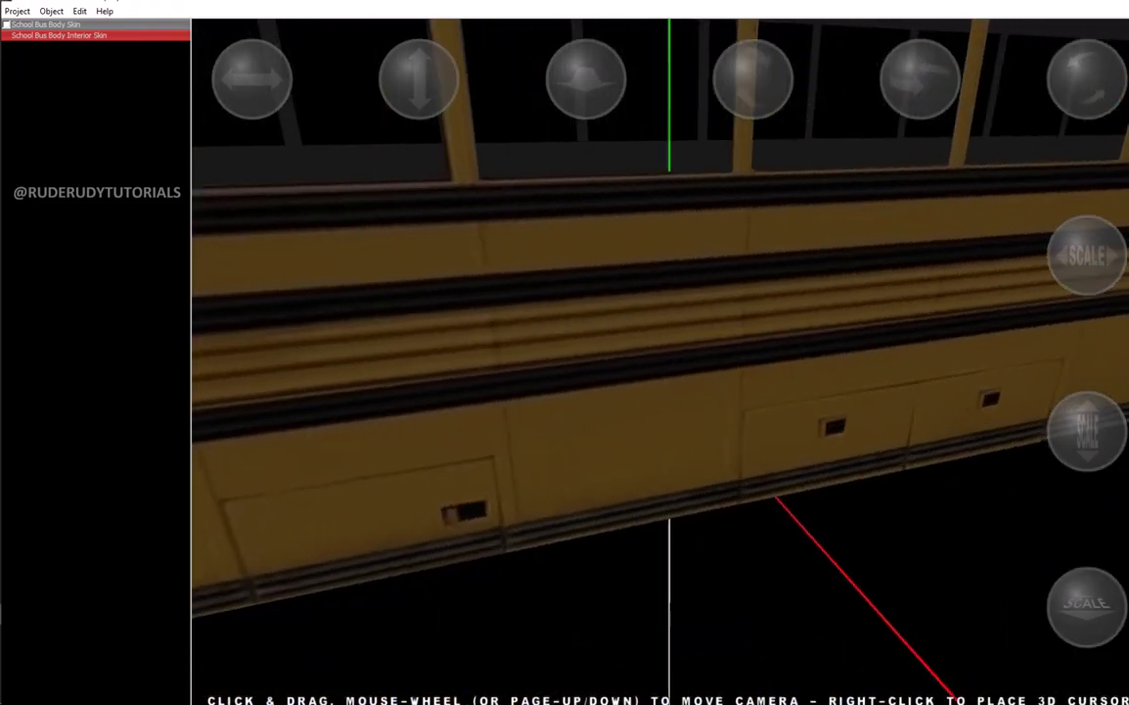
left_click_drag(669, 362, 493, 362)
scroll(669, 362, "up", 5)
scroll(670, 362, "up", 10)
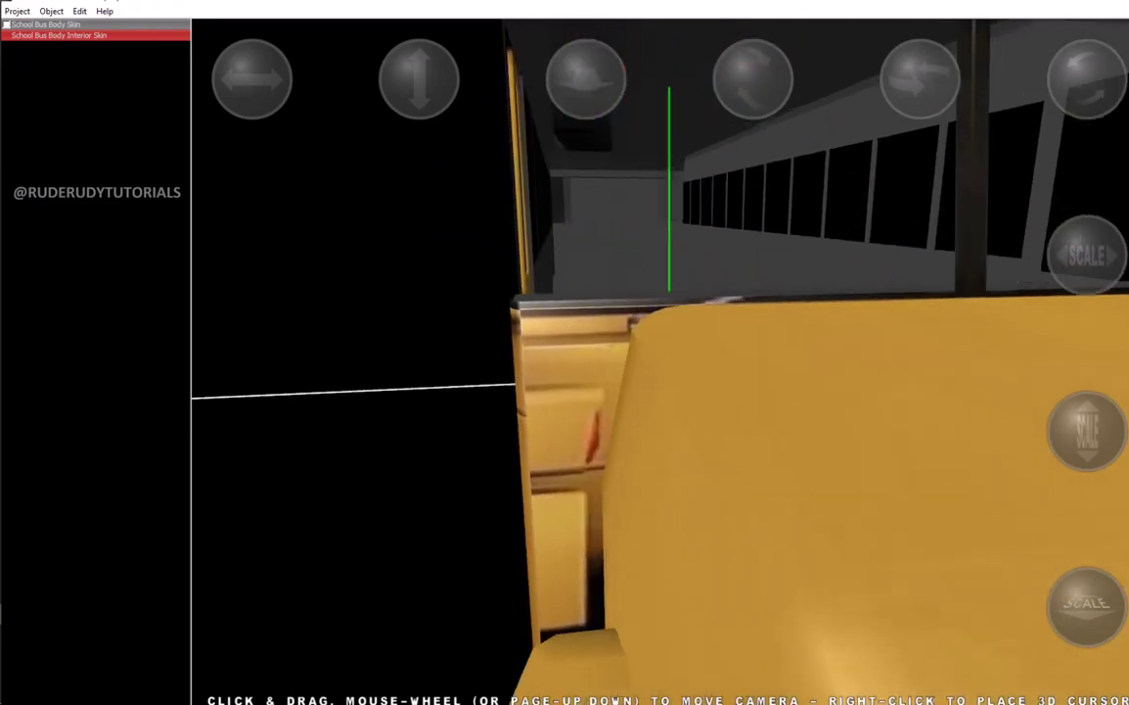
scroll(670, 362, "down", 5)
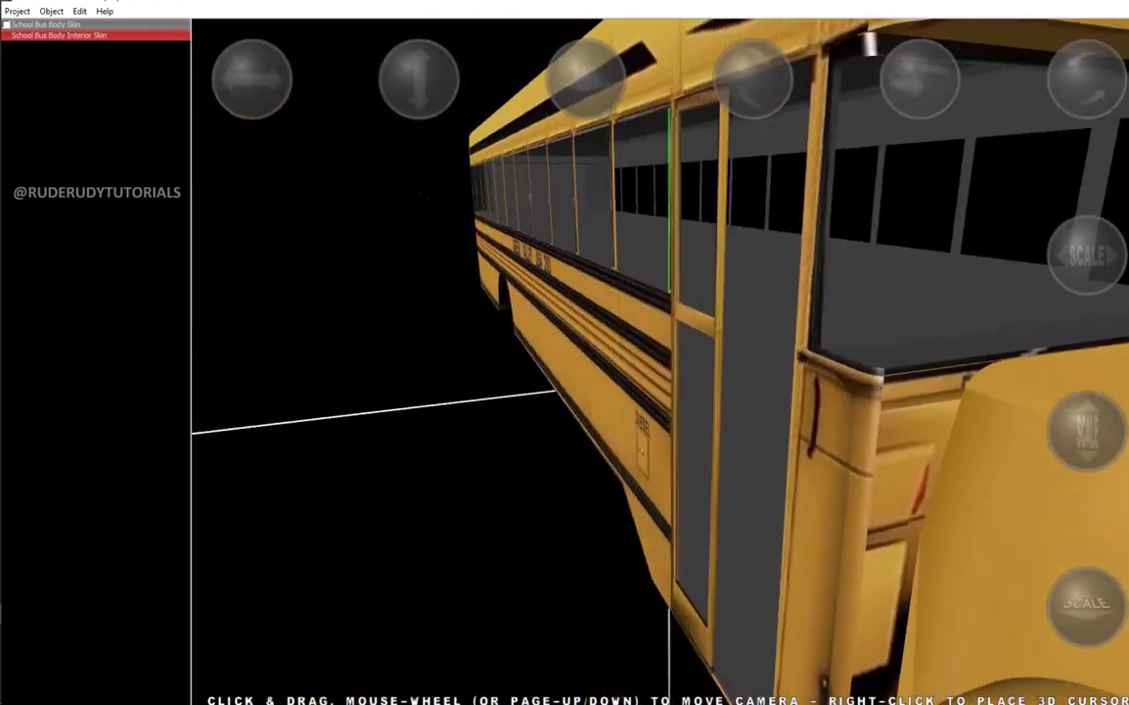
scroll(670, 362, "up", 3)
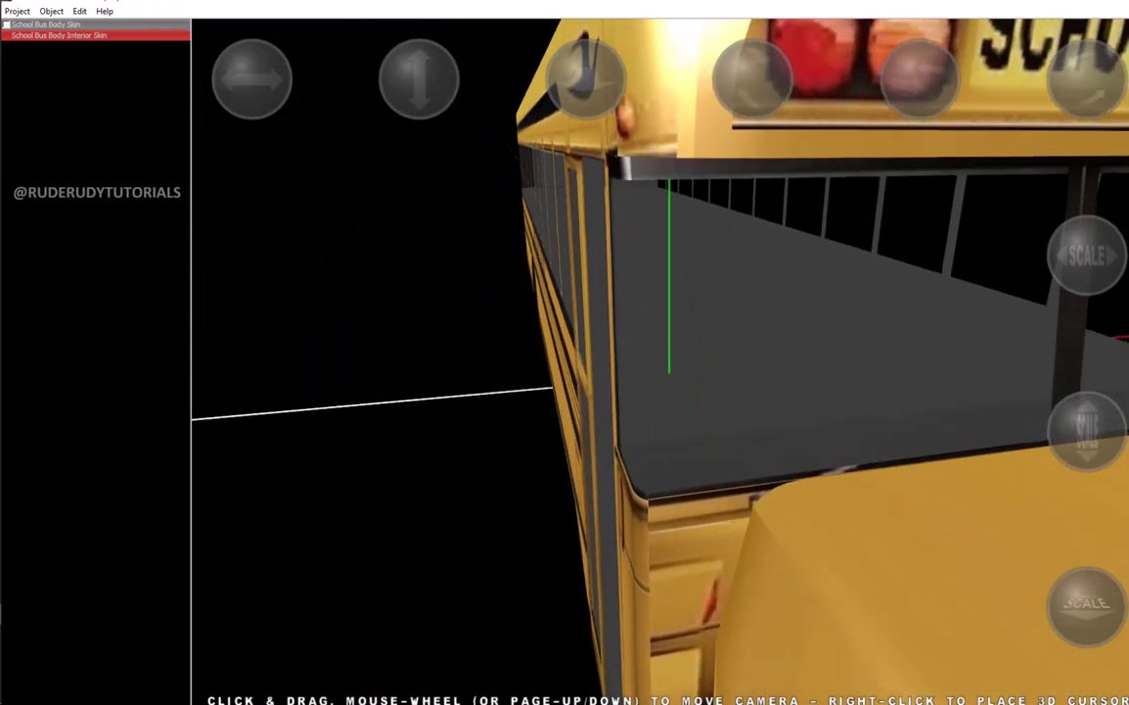
scroll(669, 363, "up", 3)
scroll(669, 362, "up", 3)
scroll(669, 362, "down", 6)
scroll(470, 359, "down", 5)
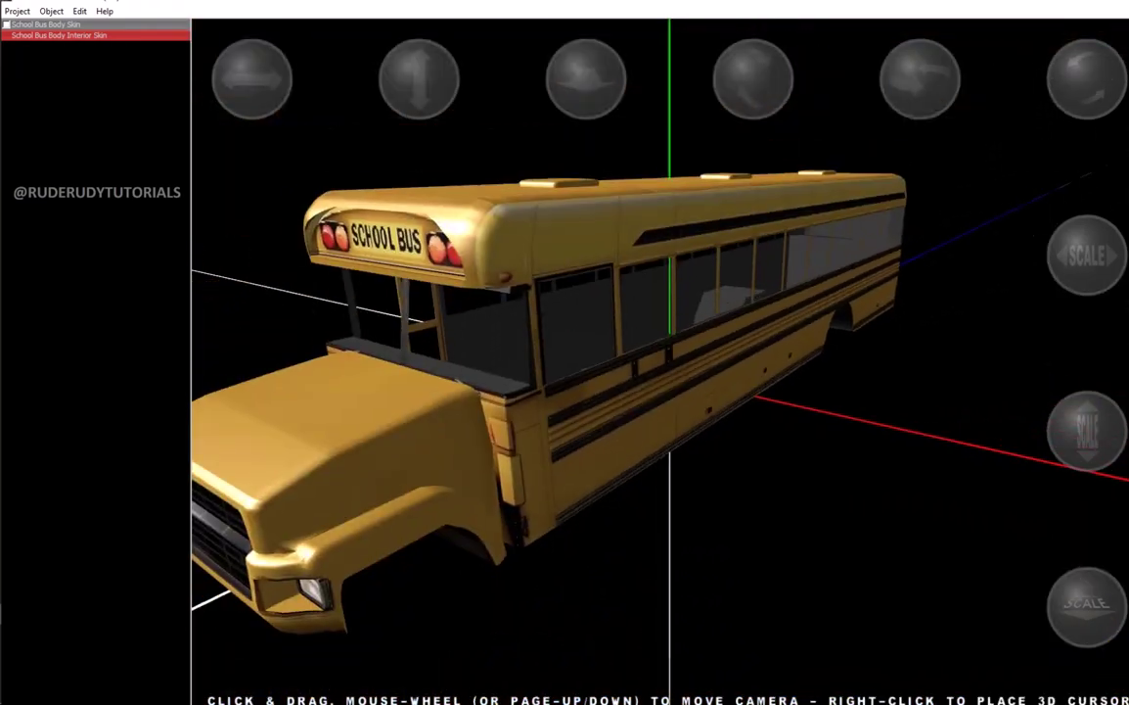
mouse_move(470, 359)
left_mouse_down()
mouse_move(541, 269)
mouse_move(489, 284)
left_mouse_up()
scroll(541, 269, "up", 2)
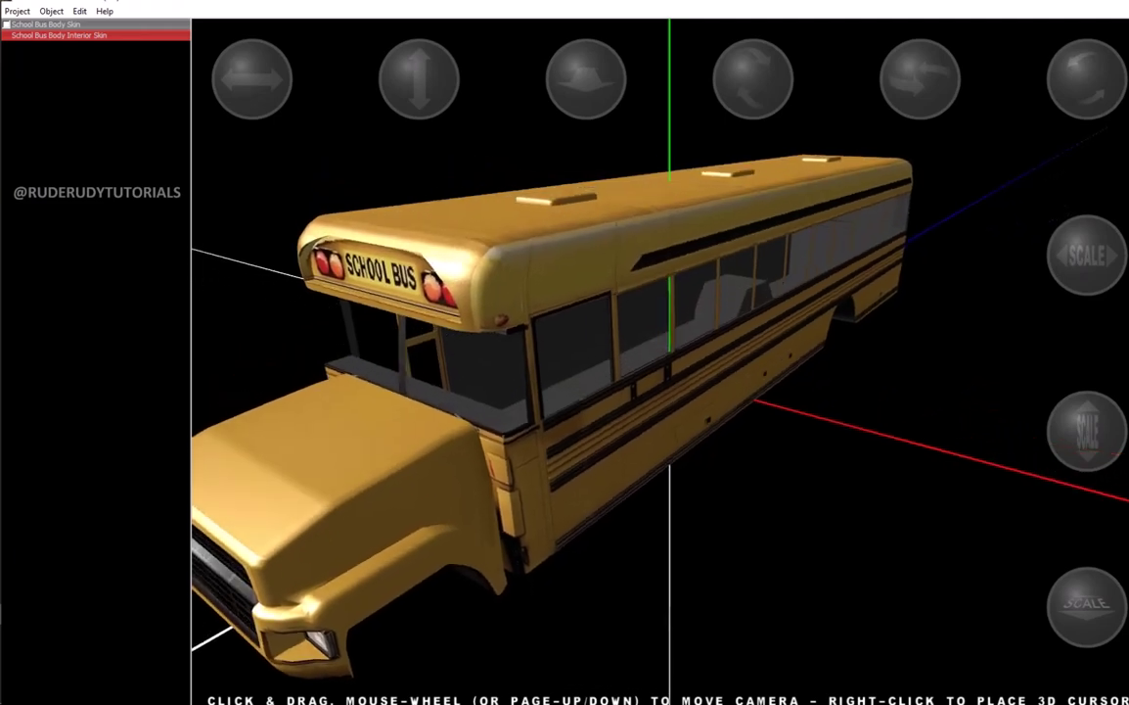
scroll(587, 371, "down", 5)
scroll(587, 372, "up", 5)
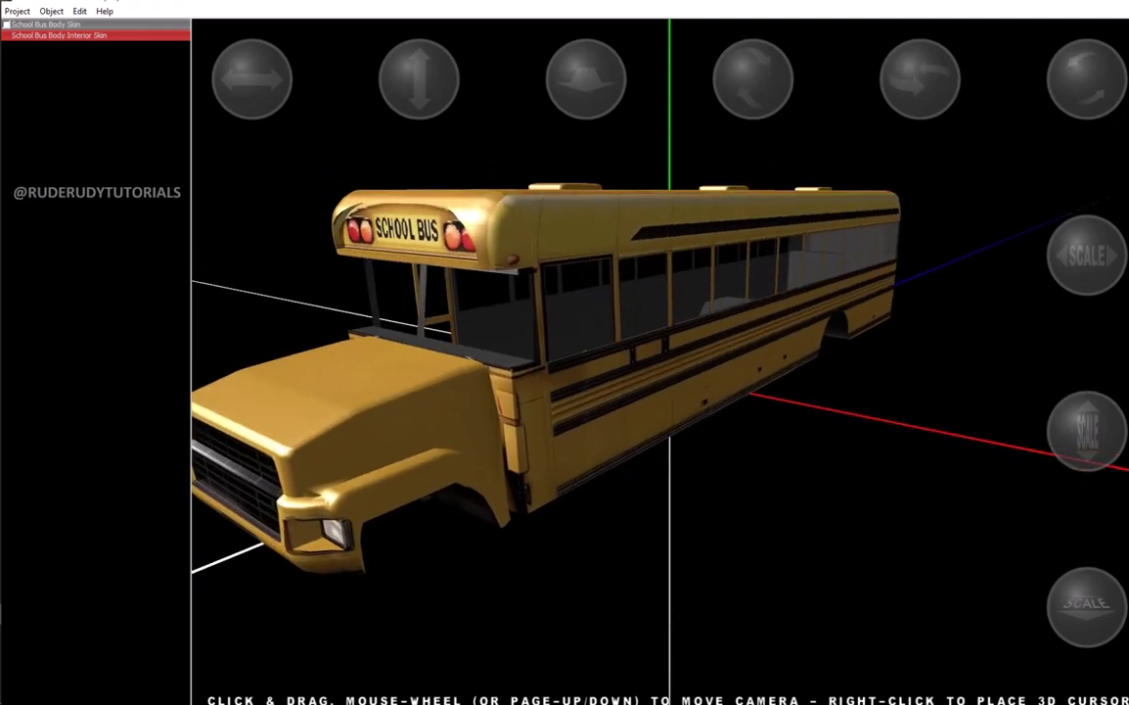
Clone the interior skin and replace 'Interior' in the copy's name with 'Windows'
left_click(51, 11)
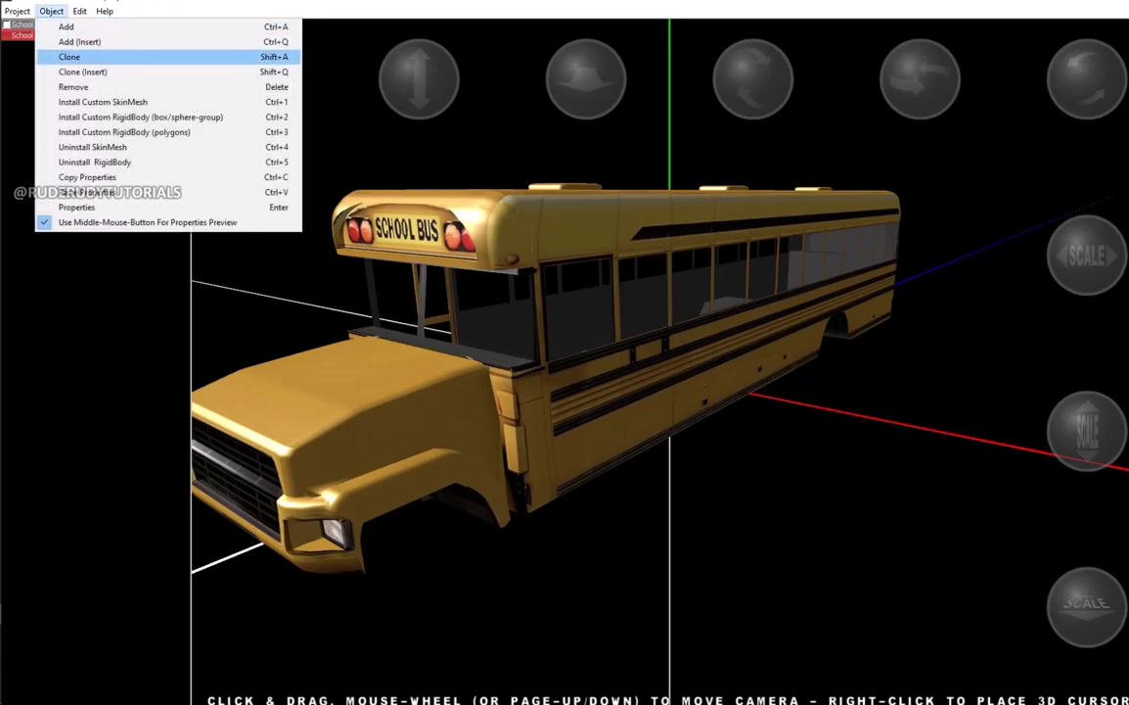
left_click(62, 56)
double_click(58, 46)
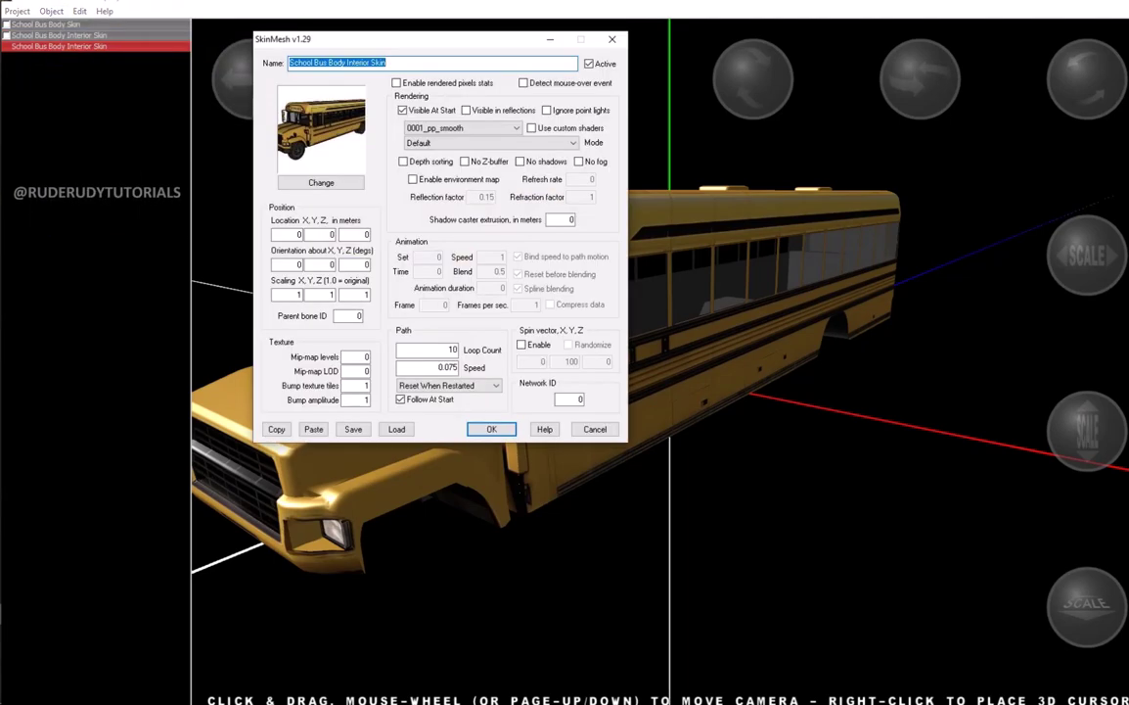
left_click(373, 63)
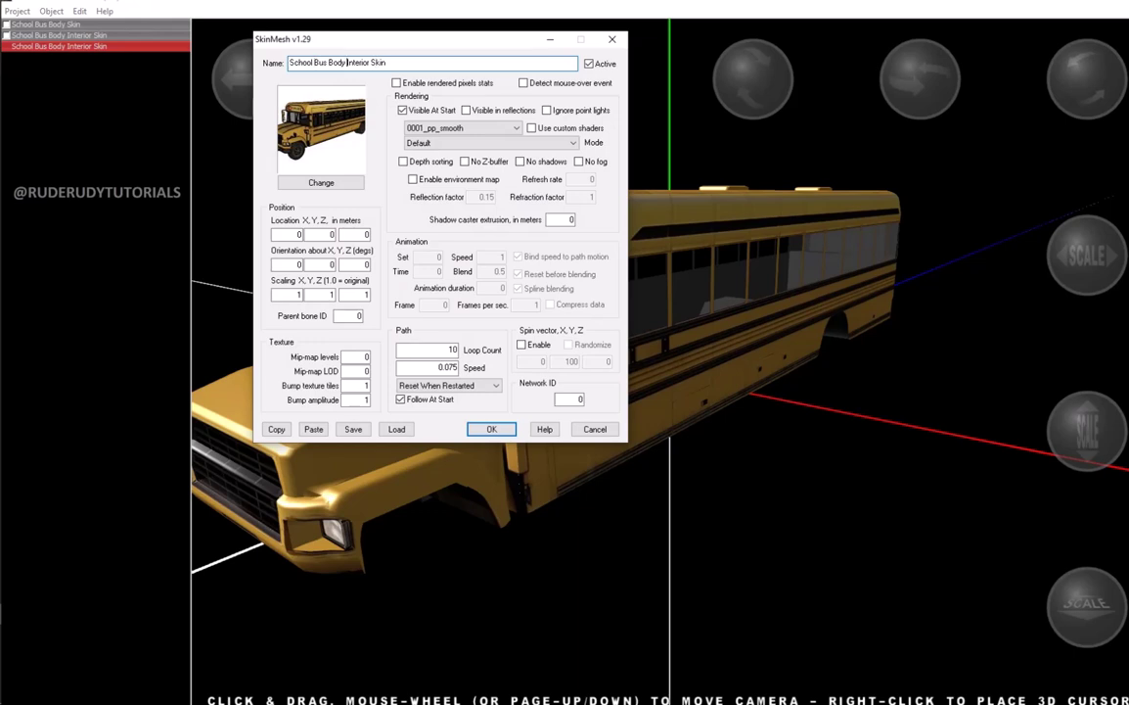
key("ctrl+shift+Right")
type("Wind")
type("ows")
key("BackSpace")
key("BackSpace")
type("ws")
Texture the copy with 3D Urban School Bus Window Frames.jpg and name it School Bus Windows Frames Skin
left_click(321, 182)
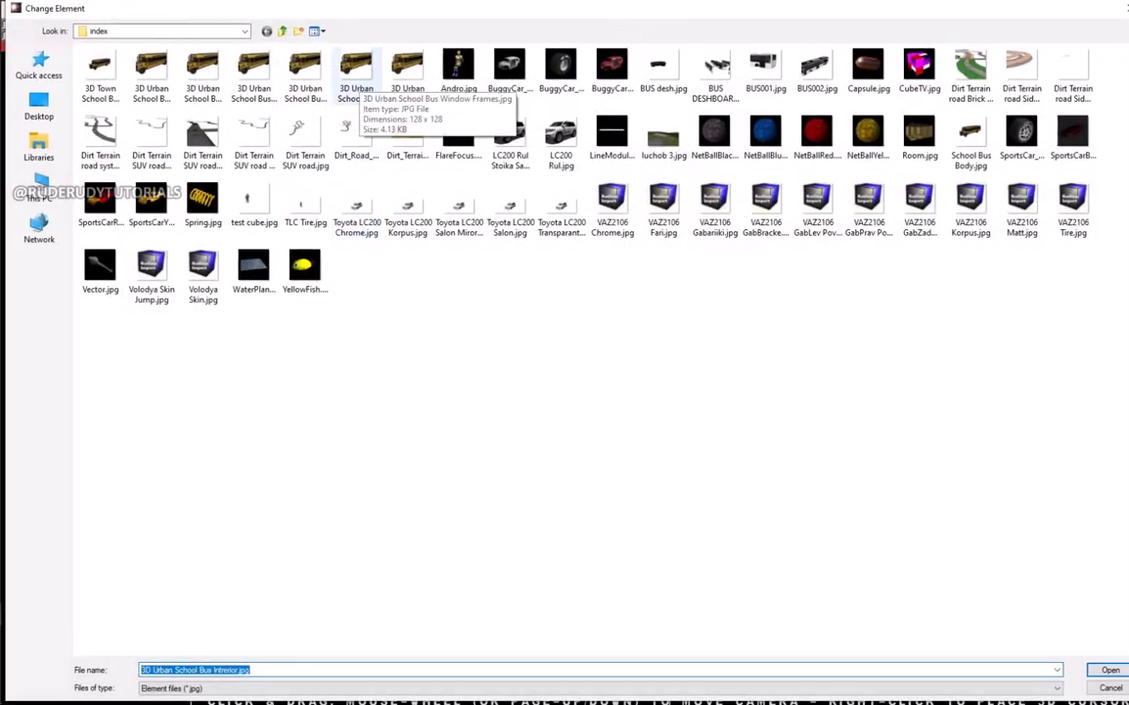
left_click(357, 70)
double_click(328, 69)
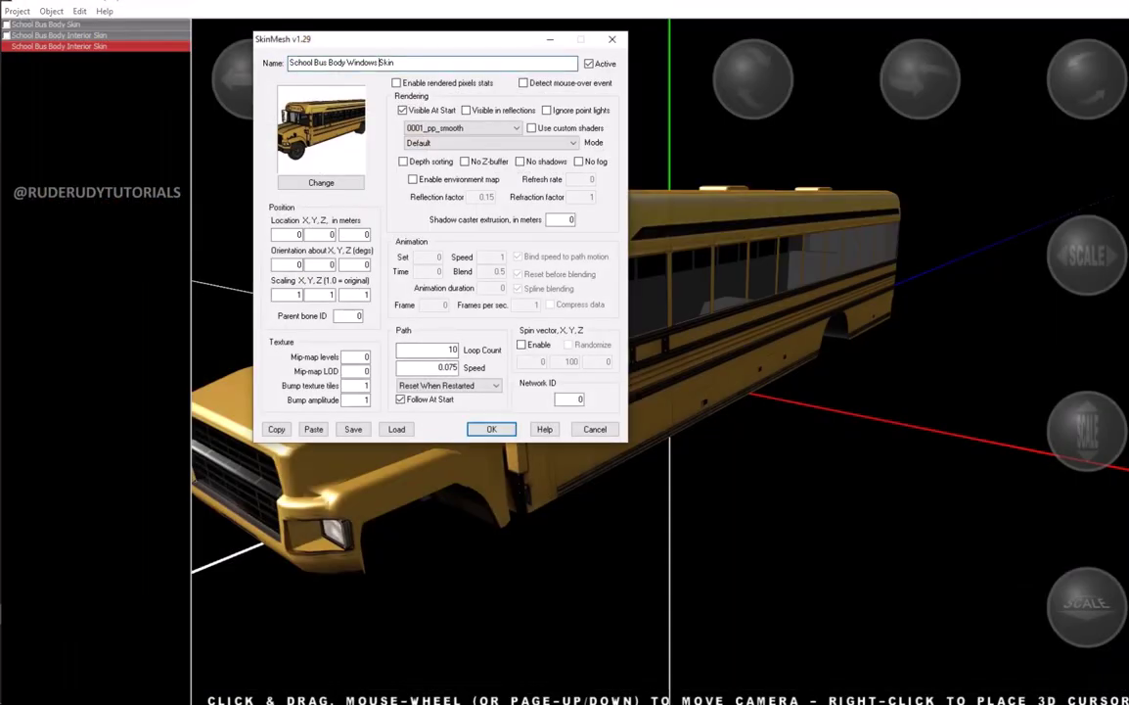
double_click(337, 63)
key("BackSpace")
type("Frames")
Confirm the window frames part, orbit to the bus front, and clone that part
left_click(492, 429)
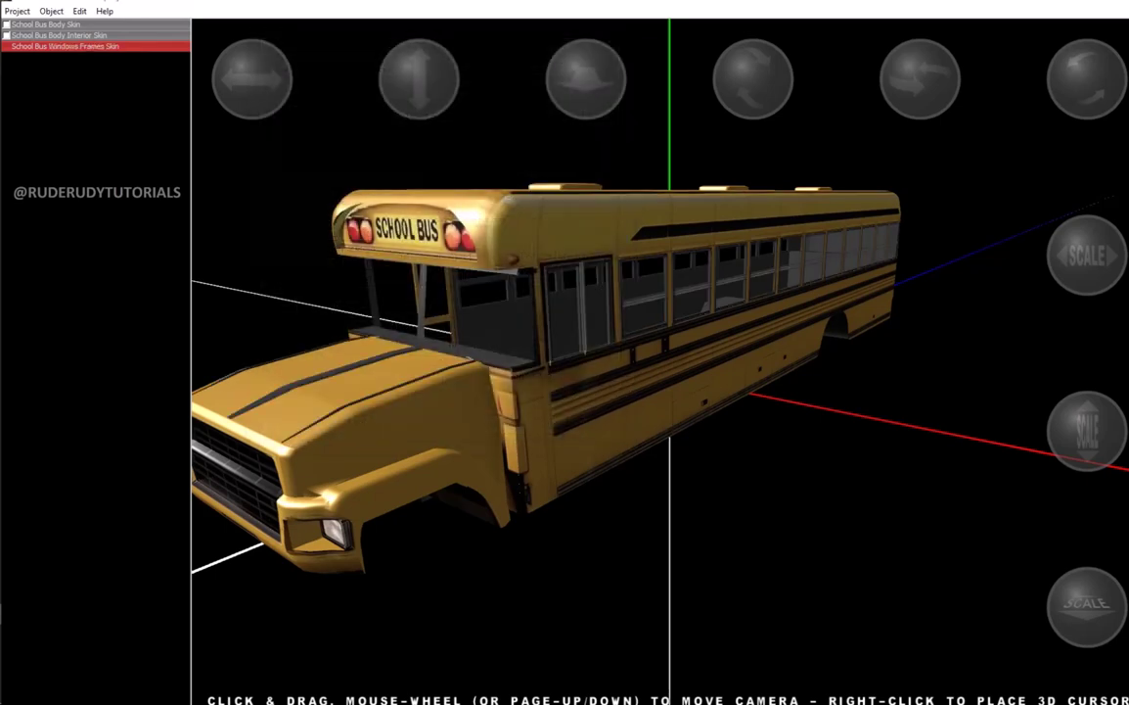
left_click_drag(538, 244, 656, 245)
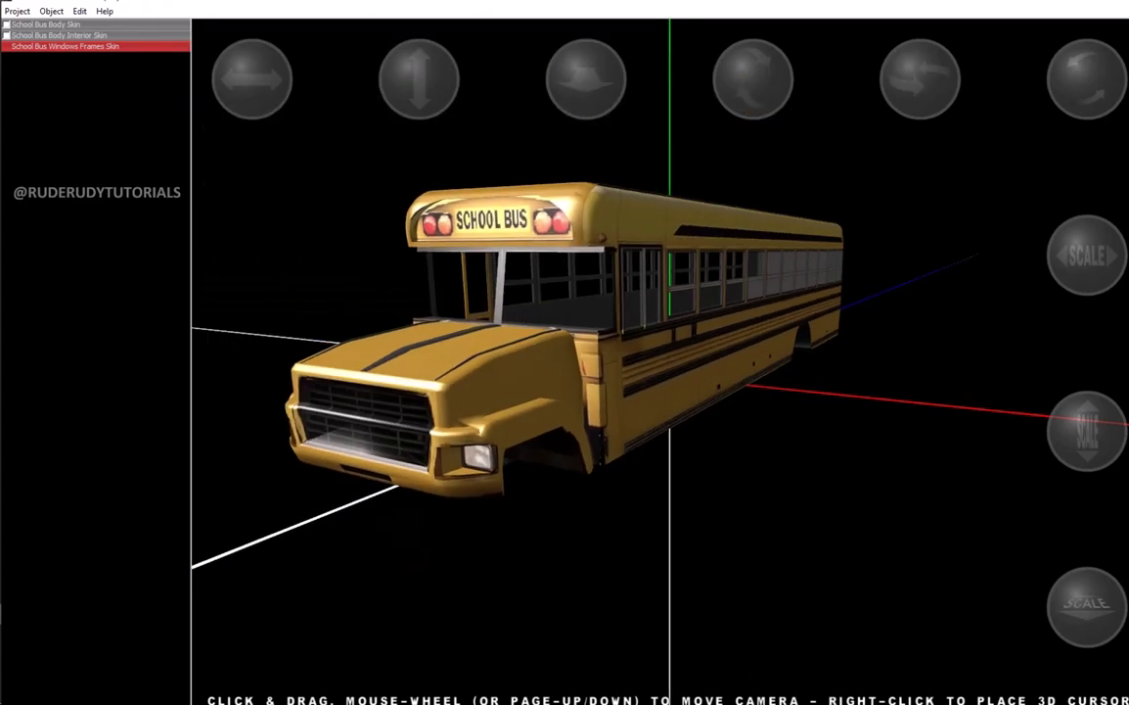
left_click(51, 11)
left_click(59, 55)
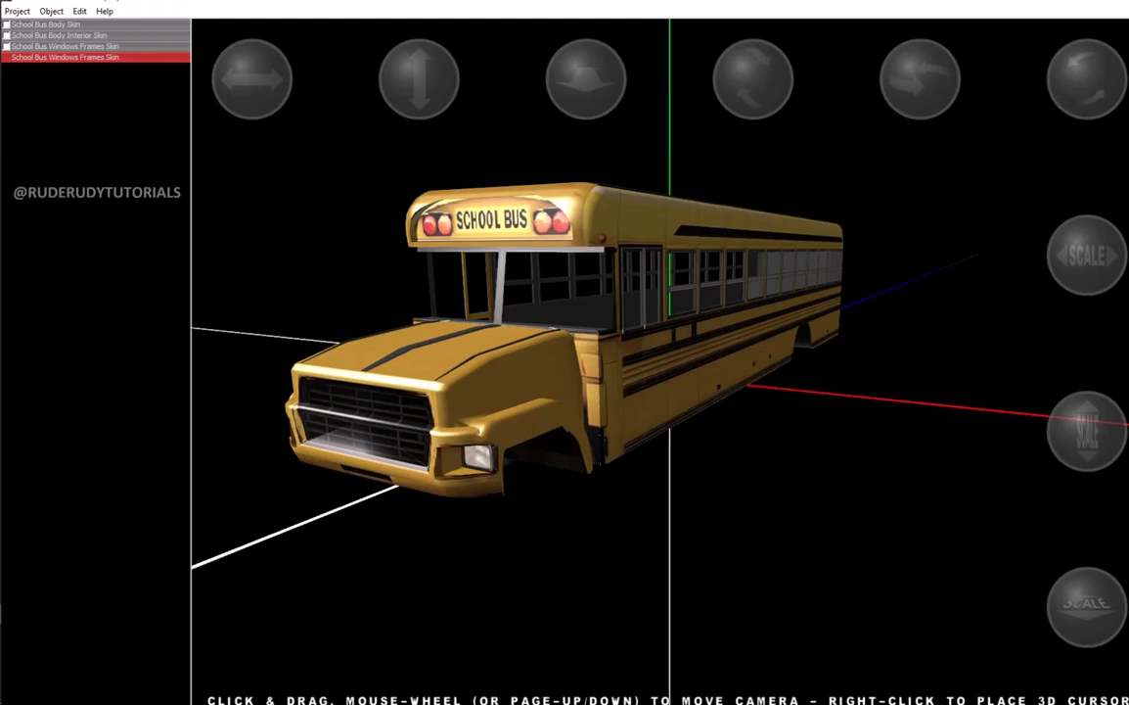
Give the new copy the 3D Urban School Bus External Assets.jpg texture
left_click(51, 10)
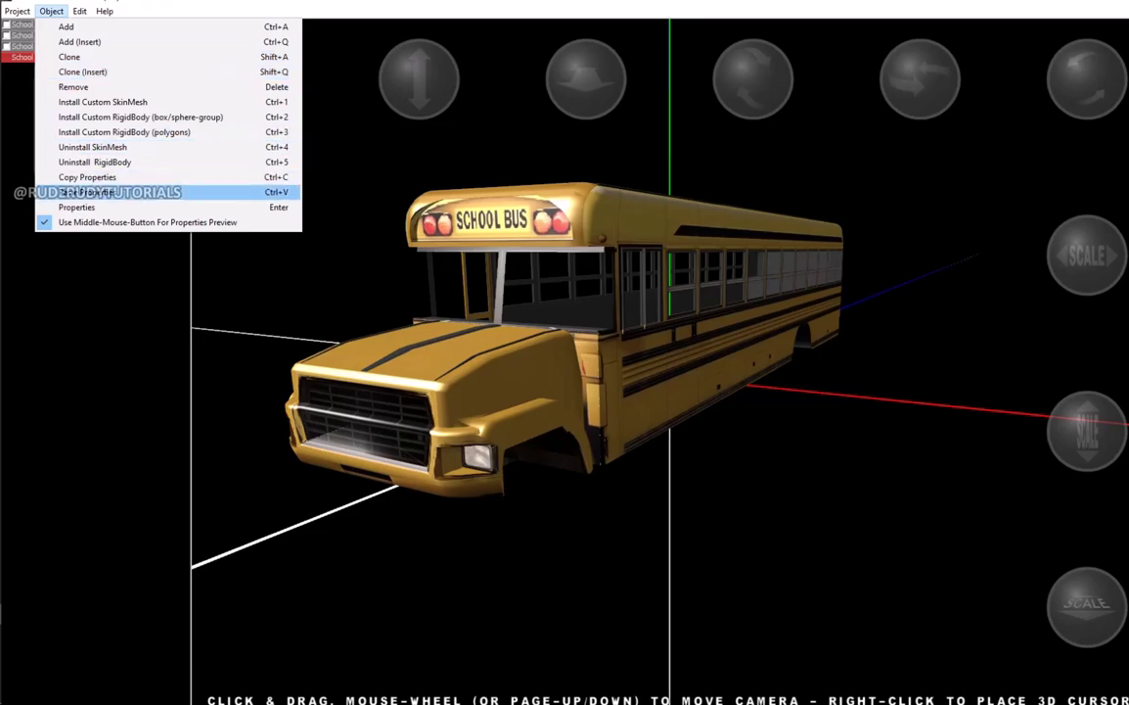
left_click(73, 190)
left_click(321, 182)
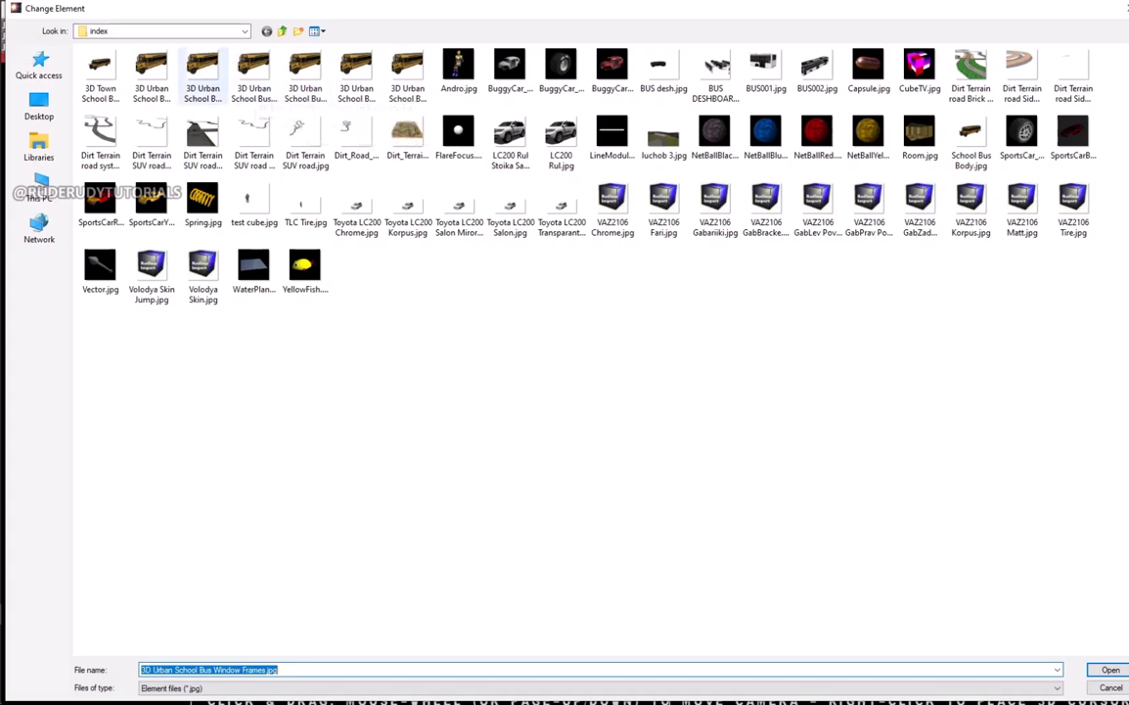
left_click(203, 73)
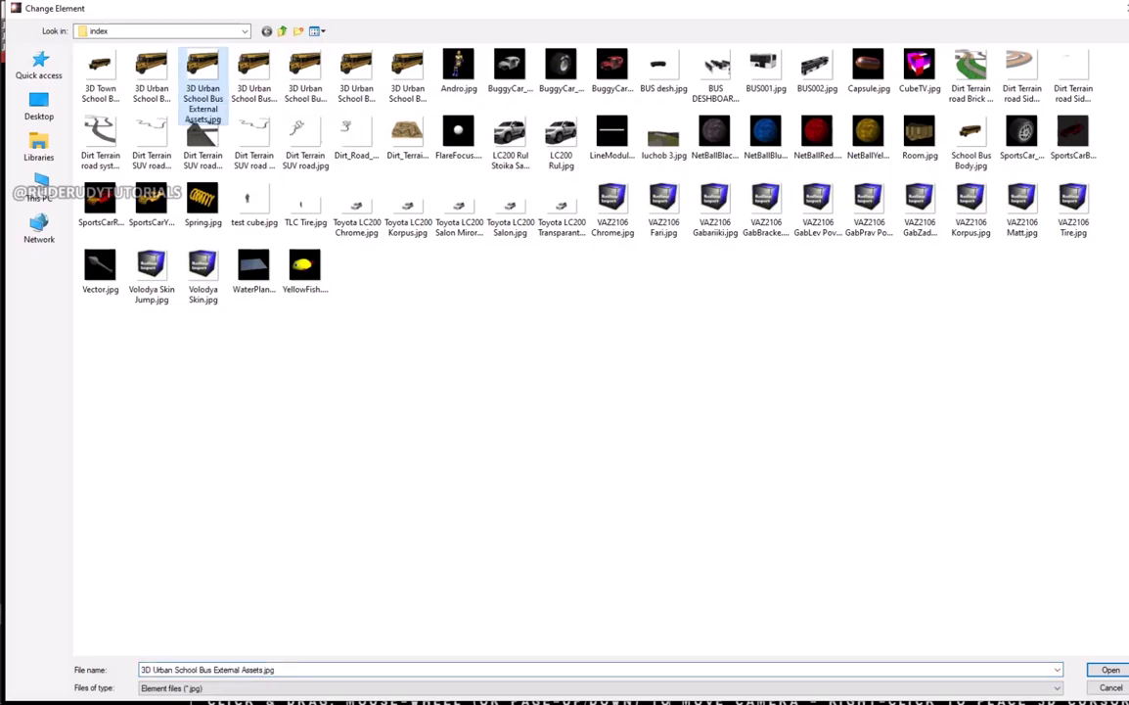
double_click(202, 74)
left_click(494, 427)
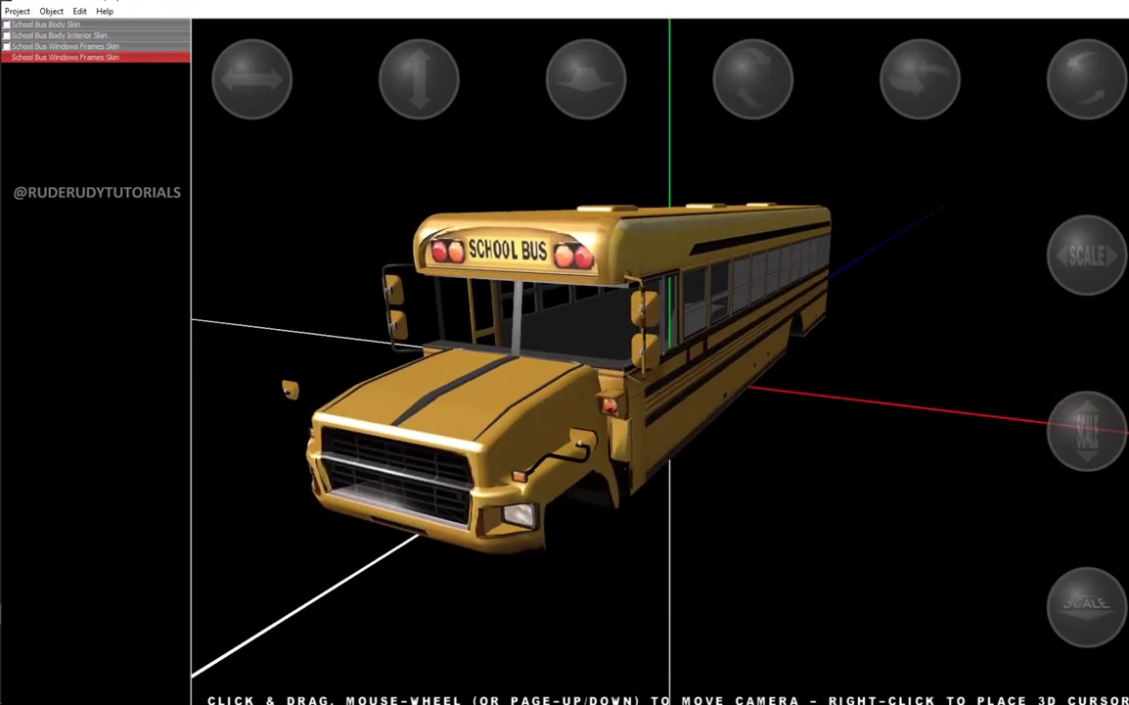
left_click(51, 11)
Make another copy, then rename the External Assets skin to School Bus Windows Lights Skin
left_click(69, 51)
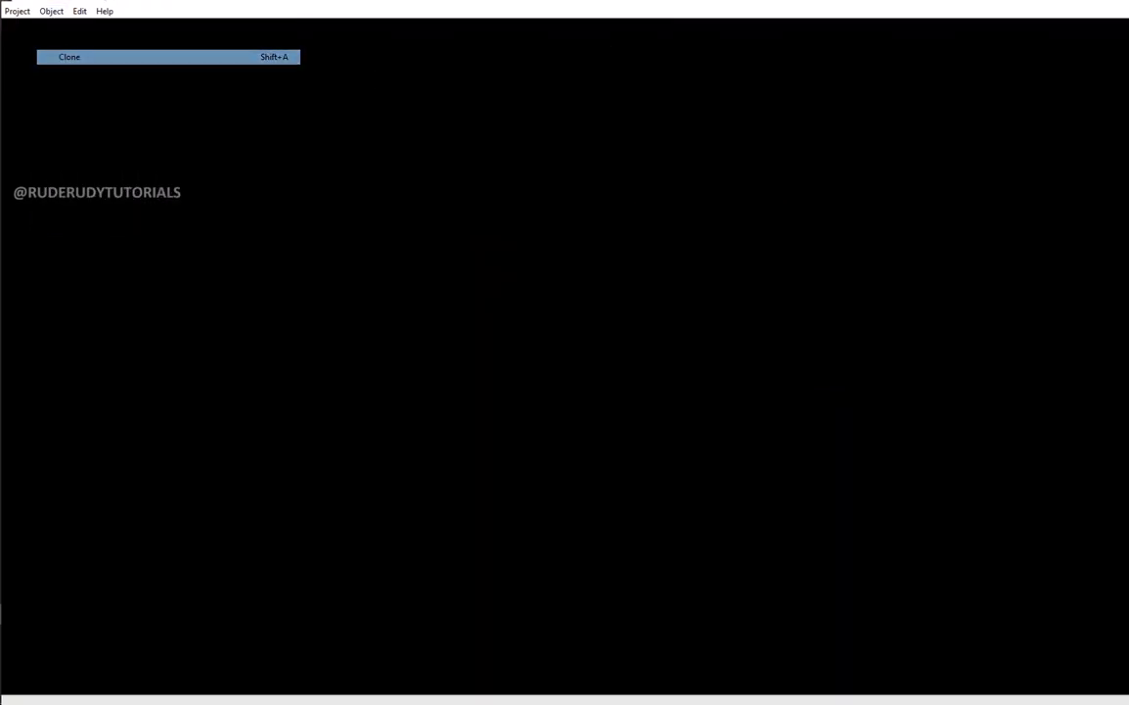
left_click(64, 57)
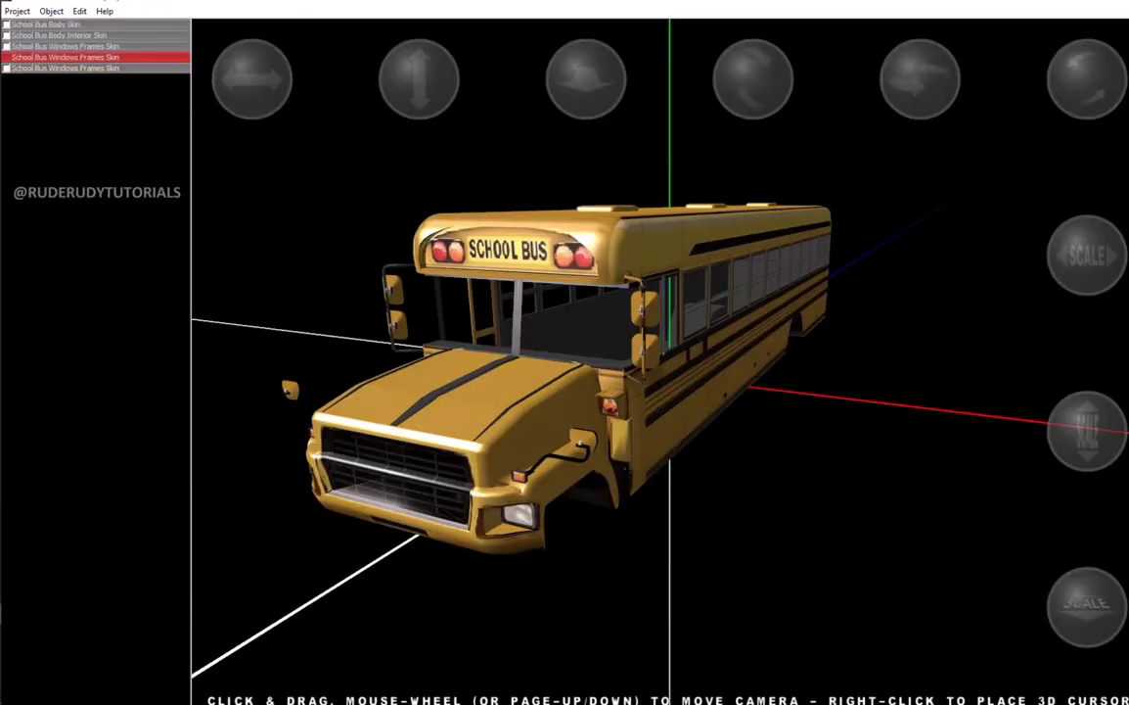
double_click(64, 57)
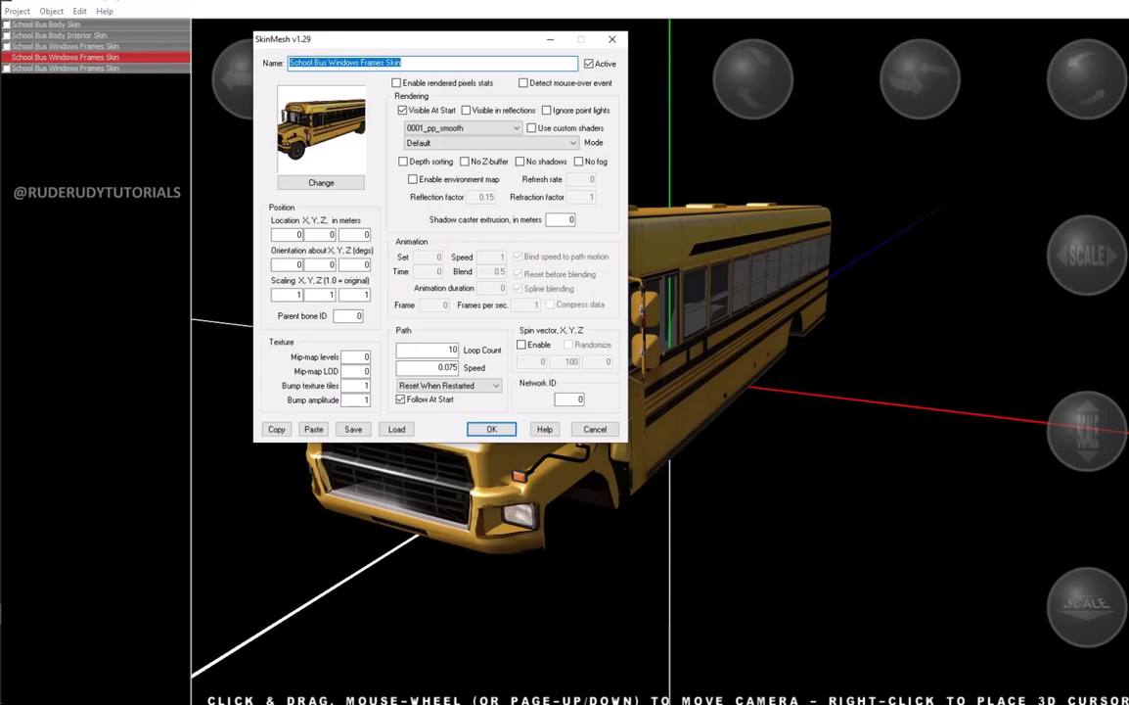
left_click(359, 62)
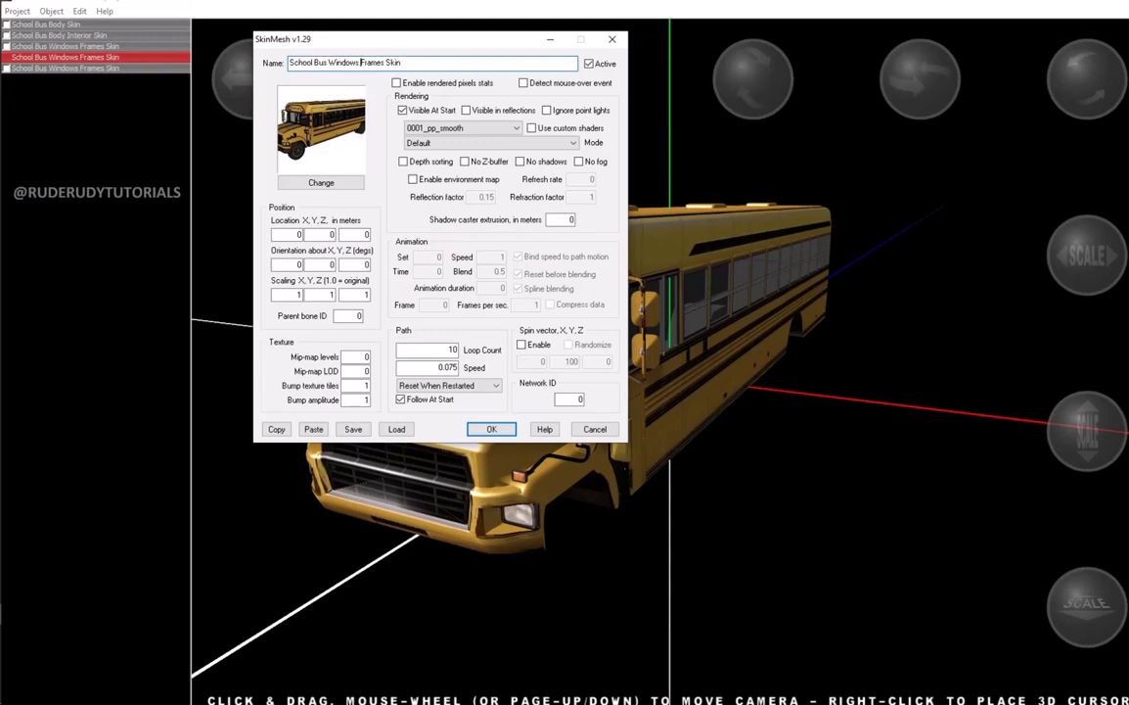
double_click(371, 62)
key("BackSpace")
type("Lights")
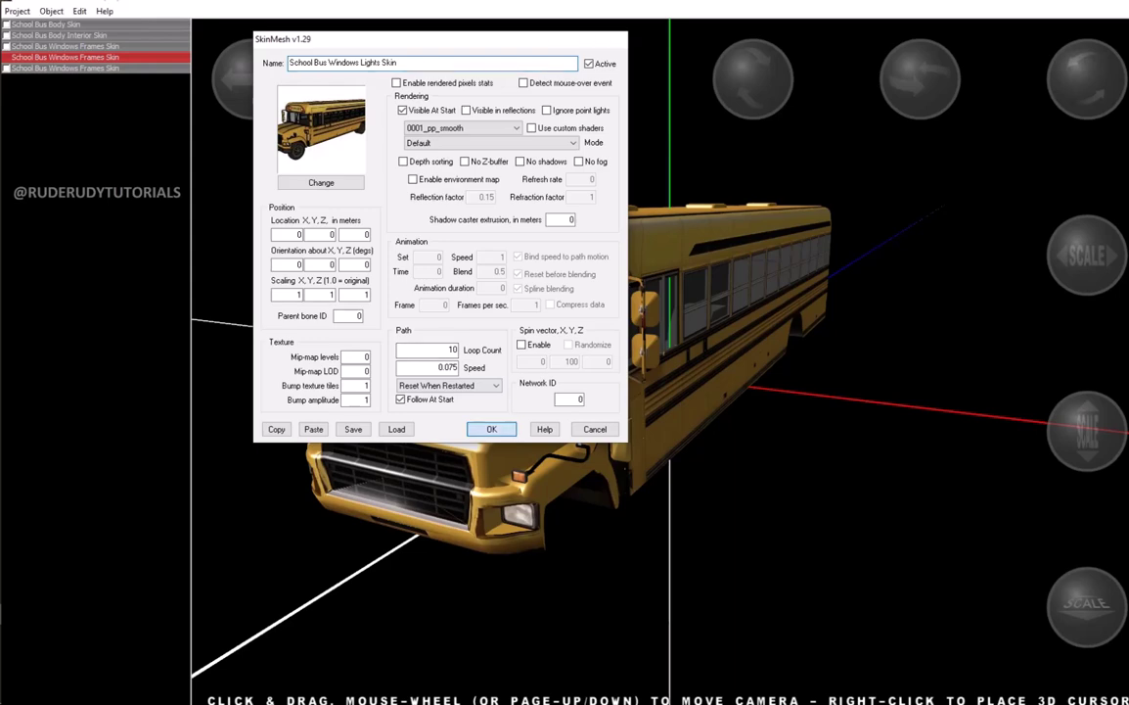
left_click(492, 428)
left_click(64, 68)
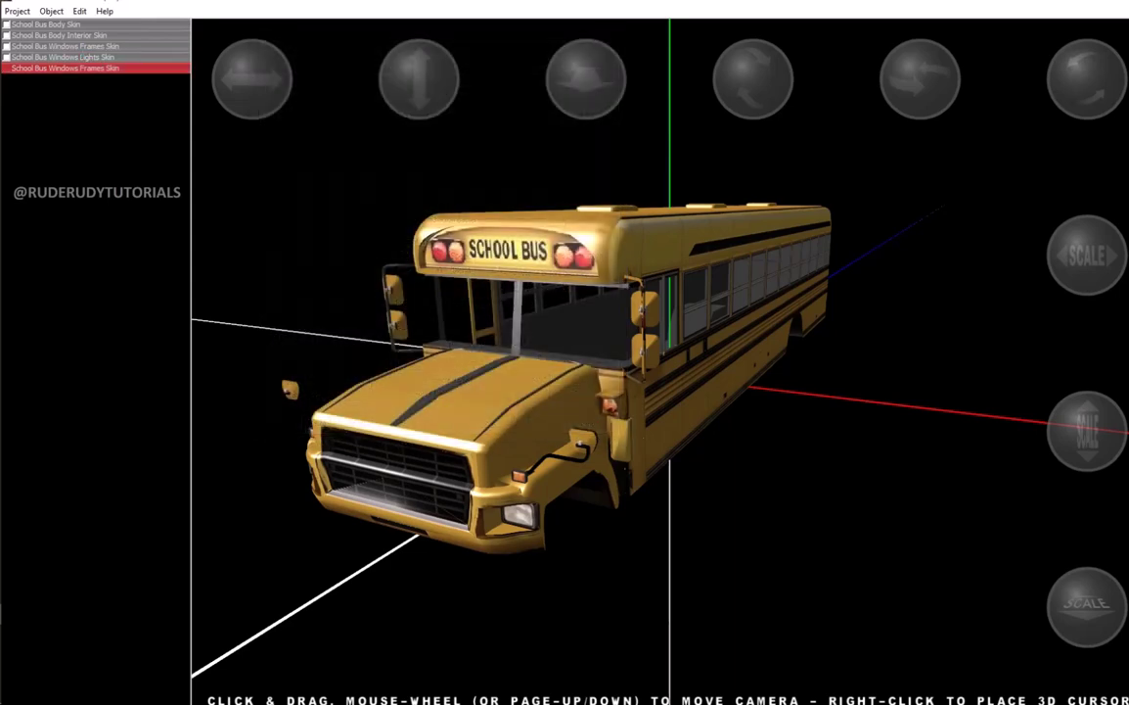
Rename the remaining window frames copy to School Bus Bumpers Skin
double_click(64, 67)
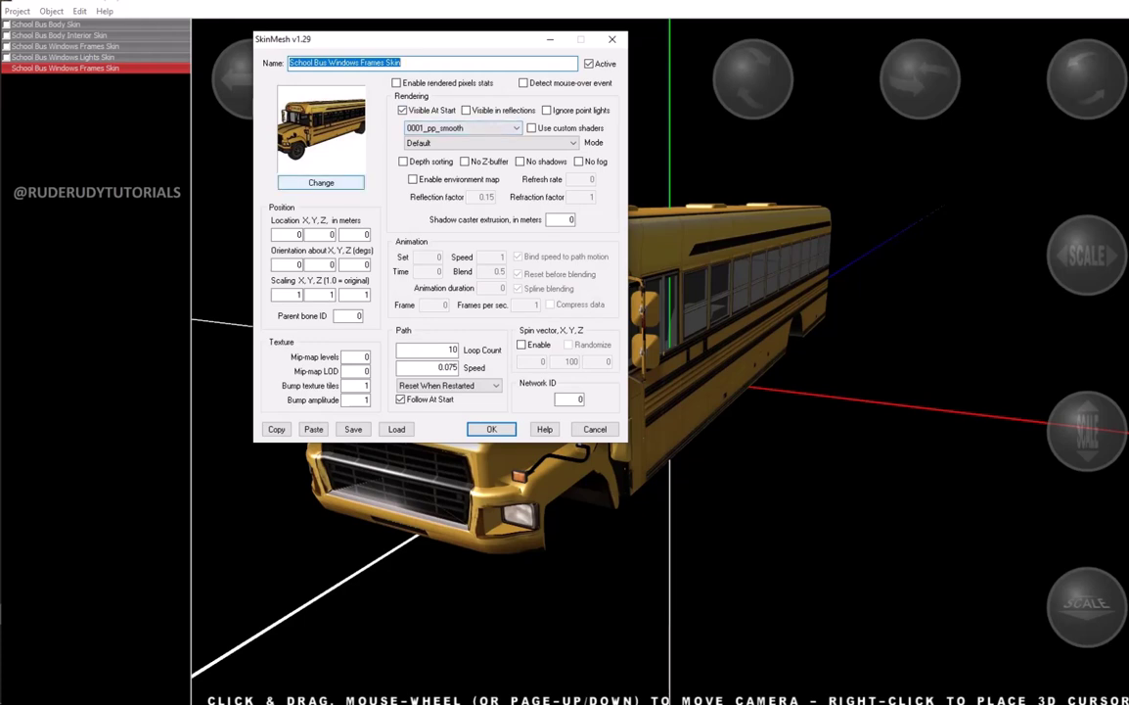
left_click(371, 63)
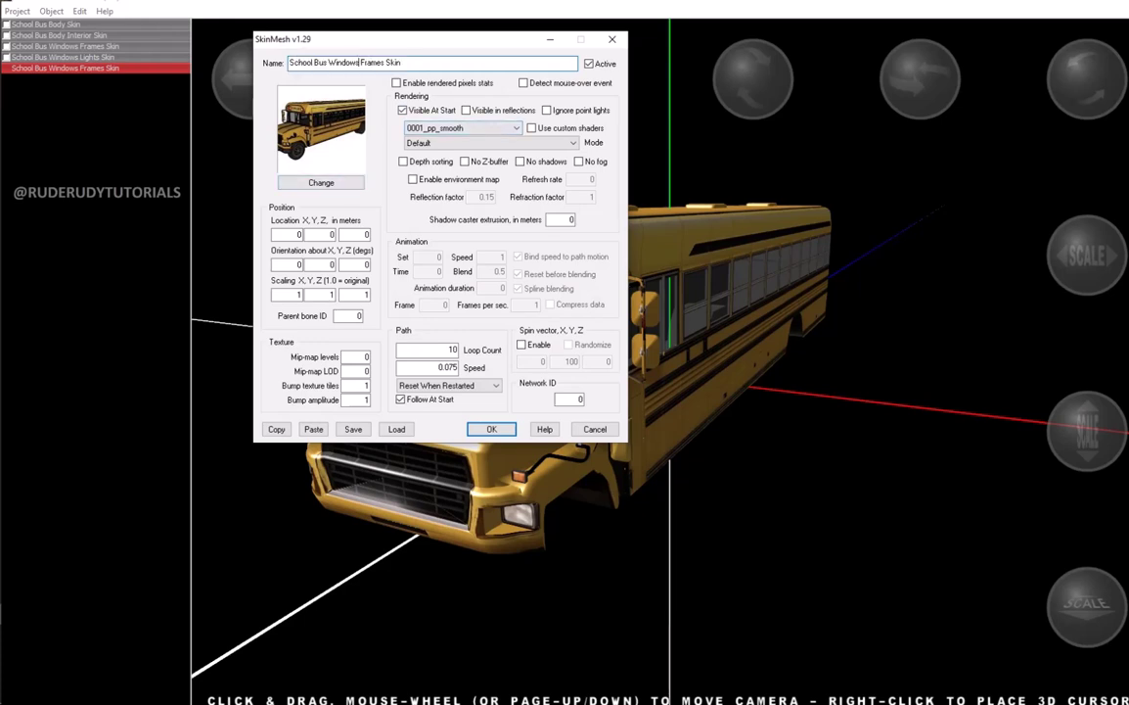
left_click_drag(328, 63, 384, 63)
type("b")
key("BackSpace")
type("B")
type("umpe")
type("rs")
key("Return")
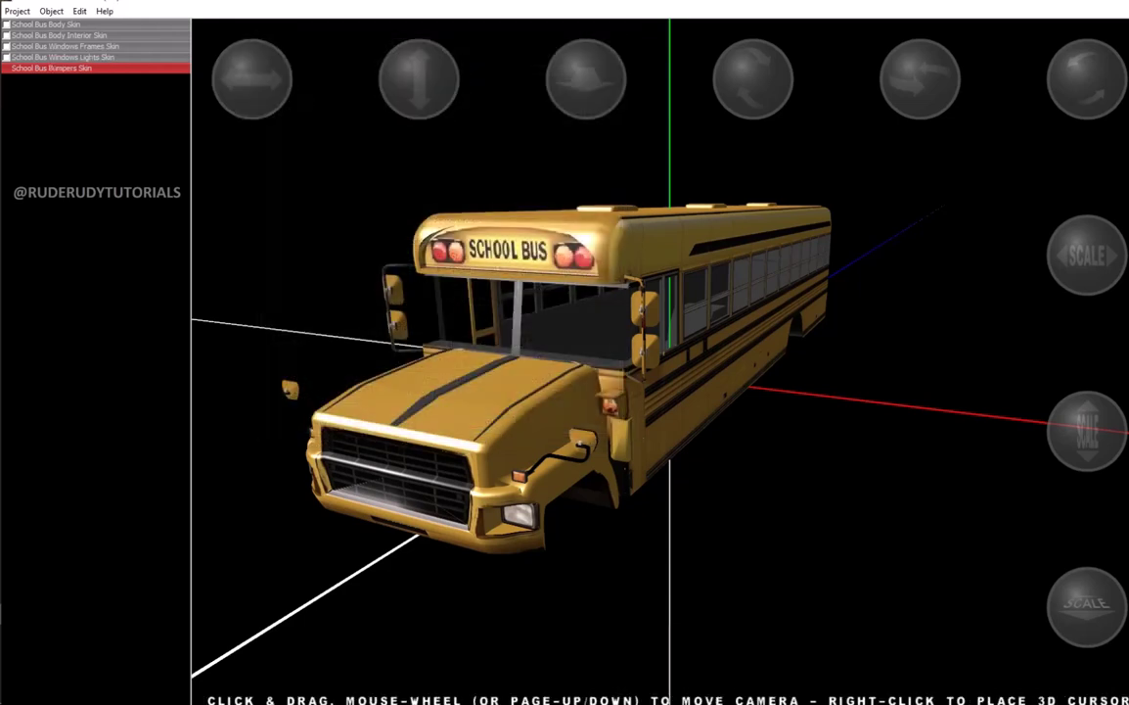
Give the bumpers the External Bumpers texture, 0005_pp_smooth_glossy_medium shader, and depth sorting
double_click(50, 67)
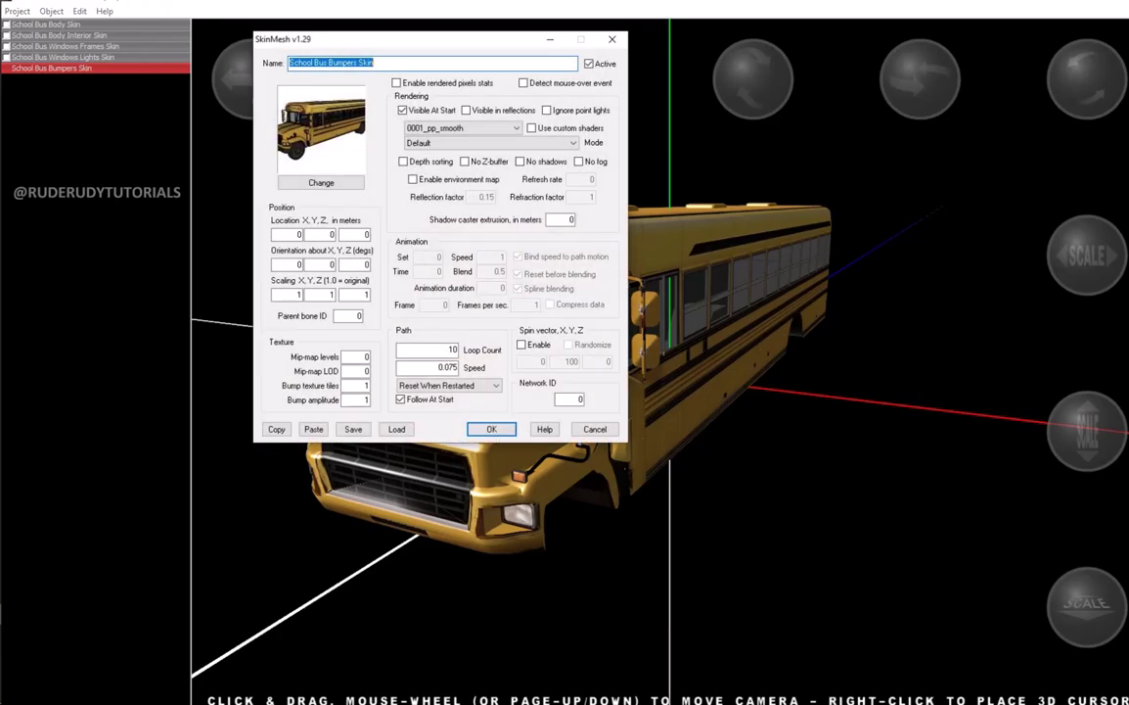
left_click(321, 181)
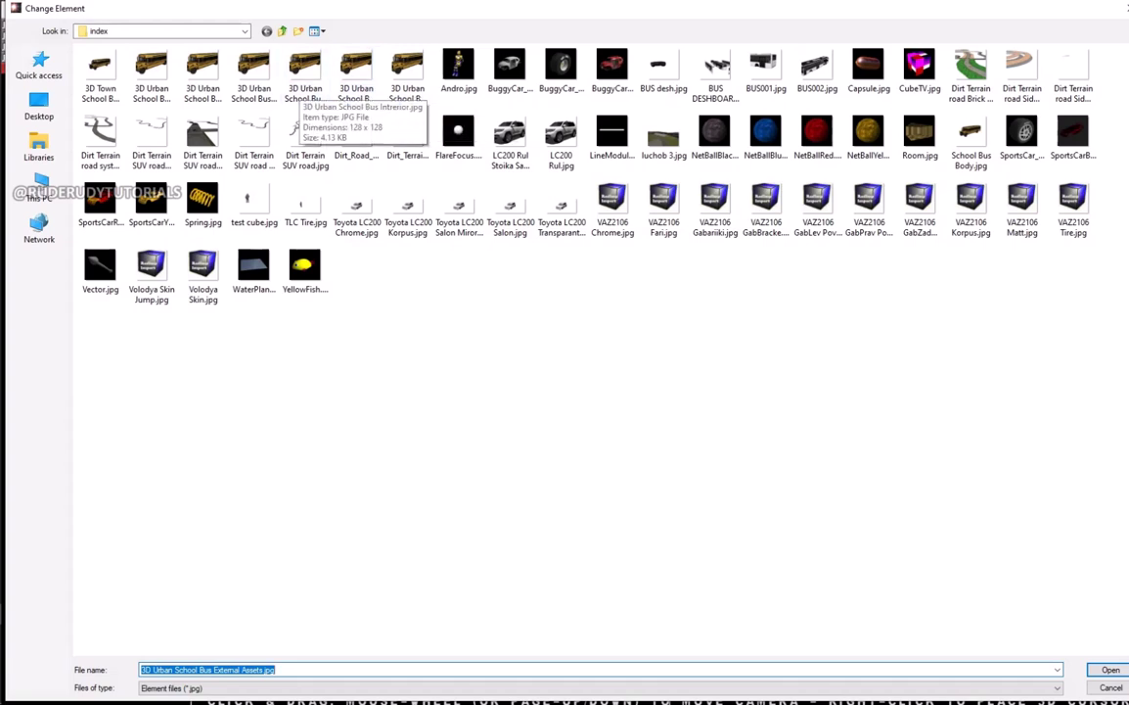
left_click(253, 71)
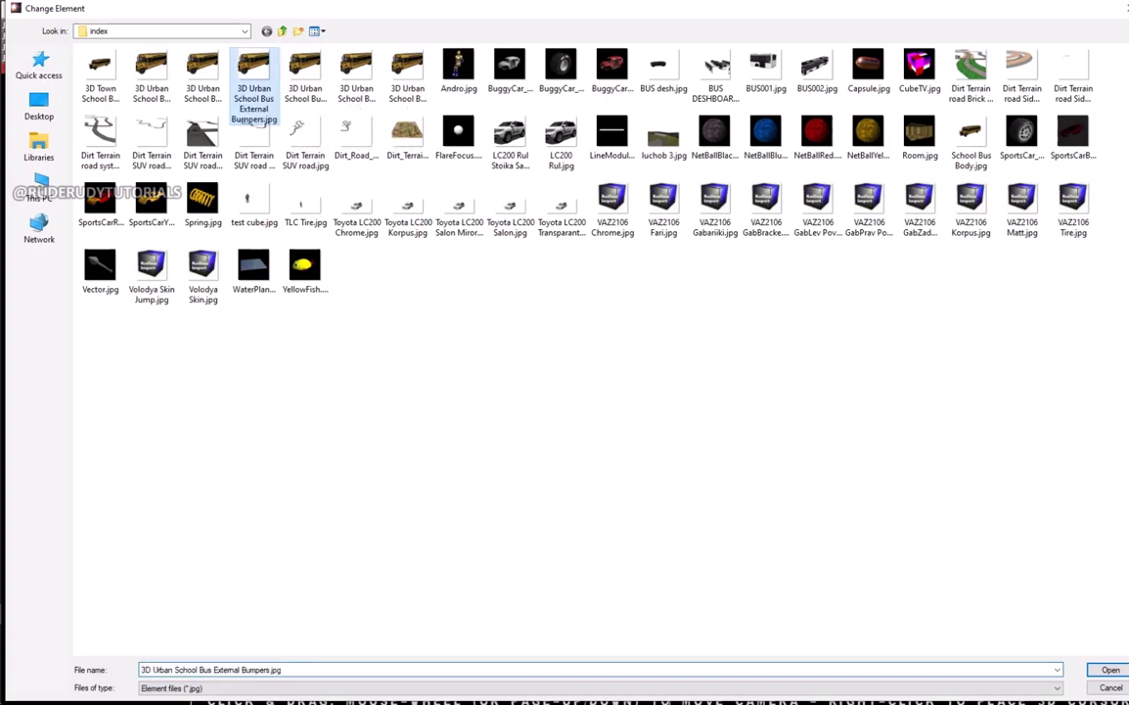
key("Return")
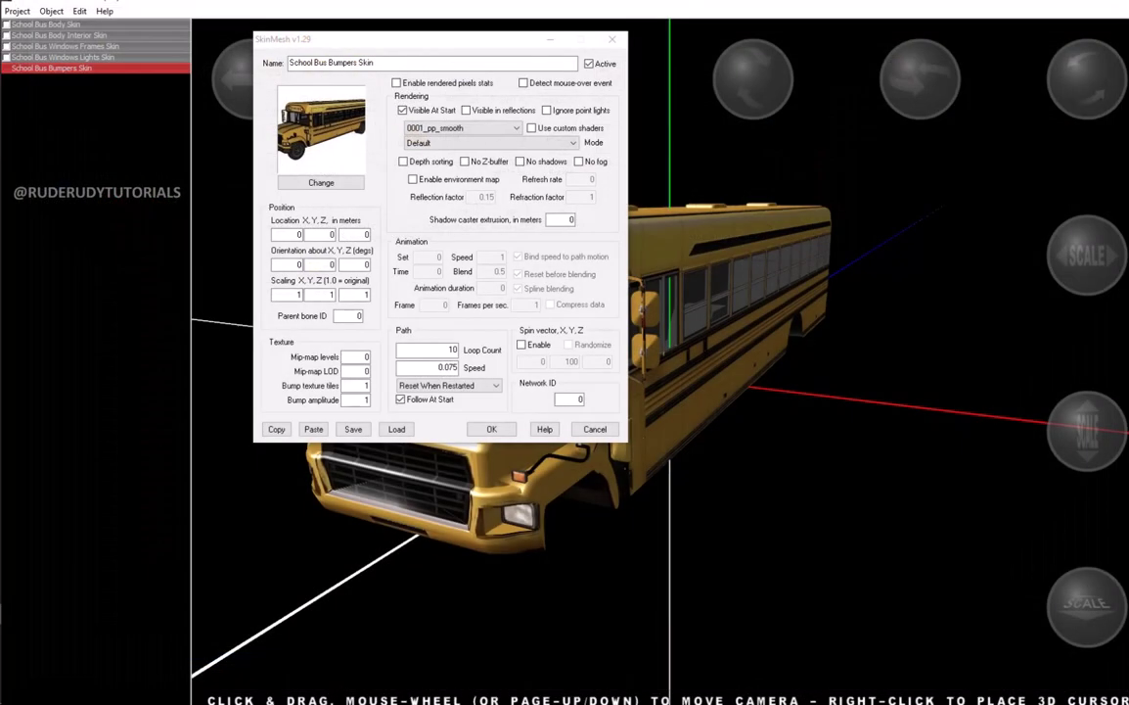
left_click(462, 128)
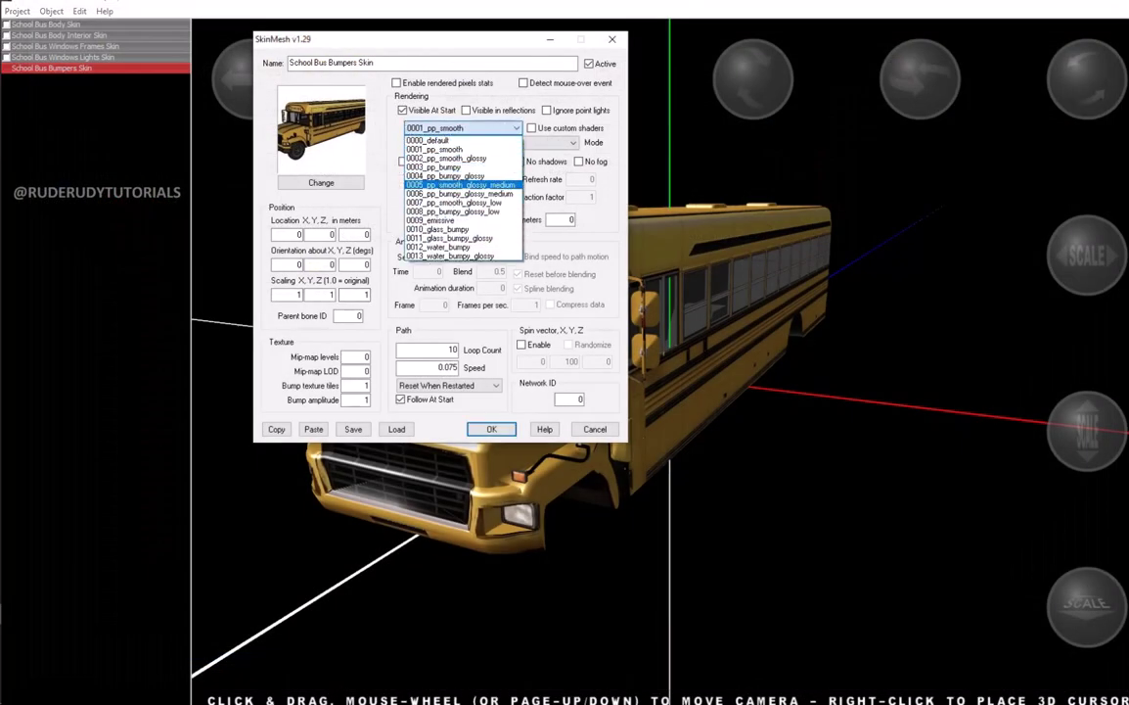
left_click(460, 184)
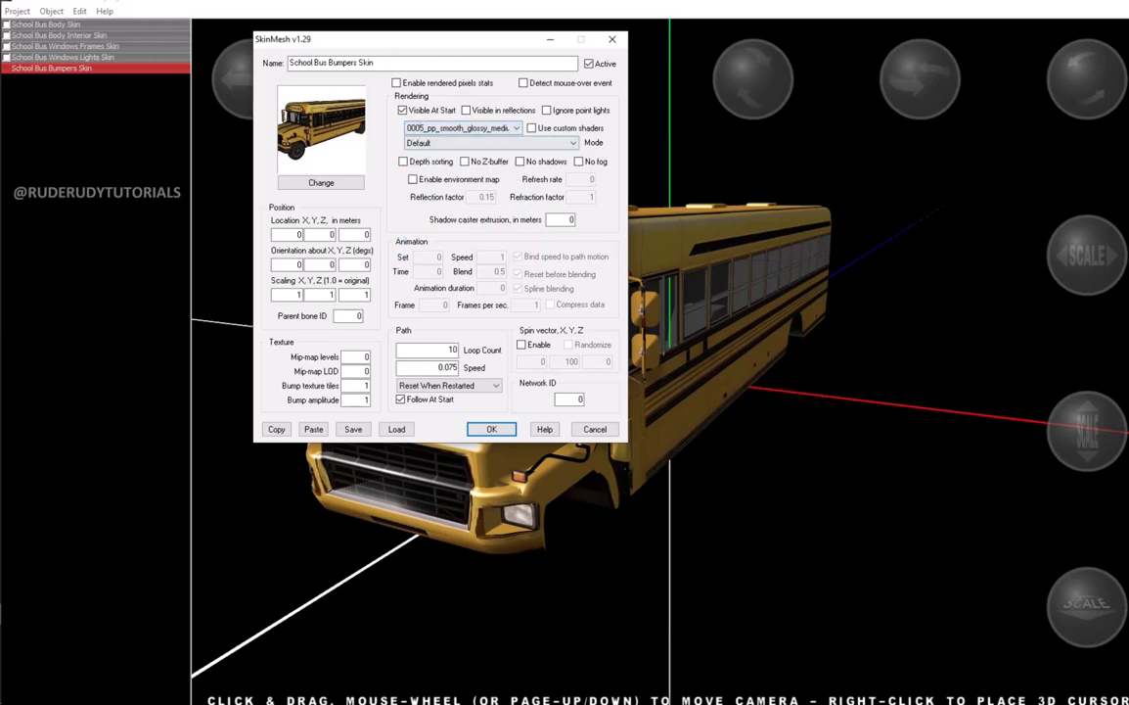
left_click(403, 161)
Close the bumpers properties and view the Windows Lights skin at the side mirrors
key("Return")
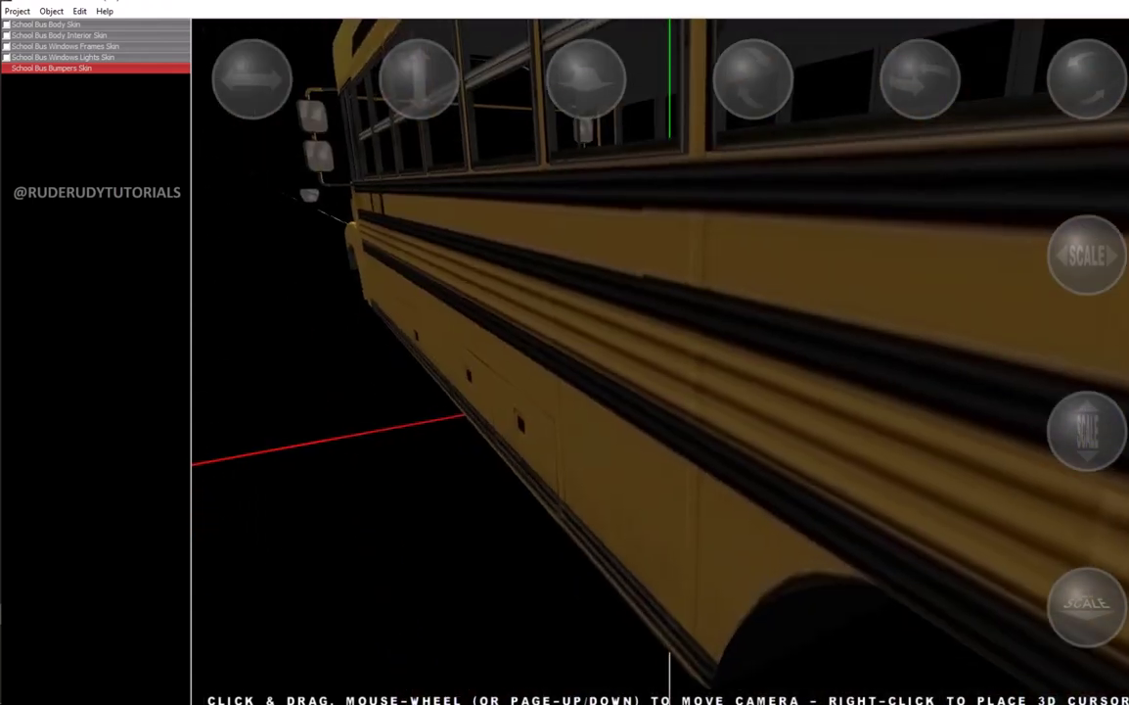
left_click(63, 57)
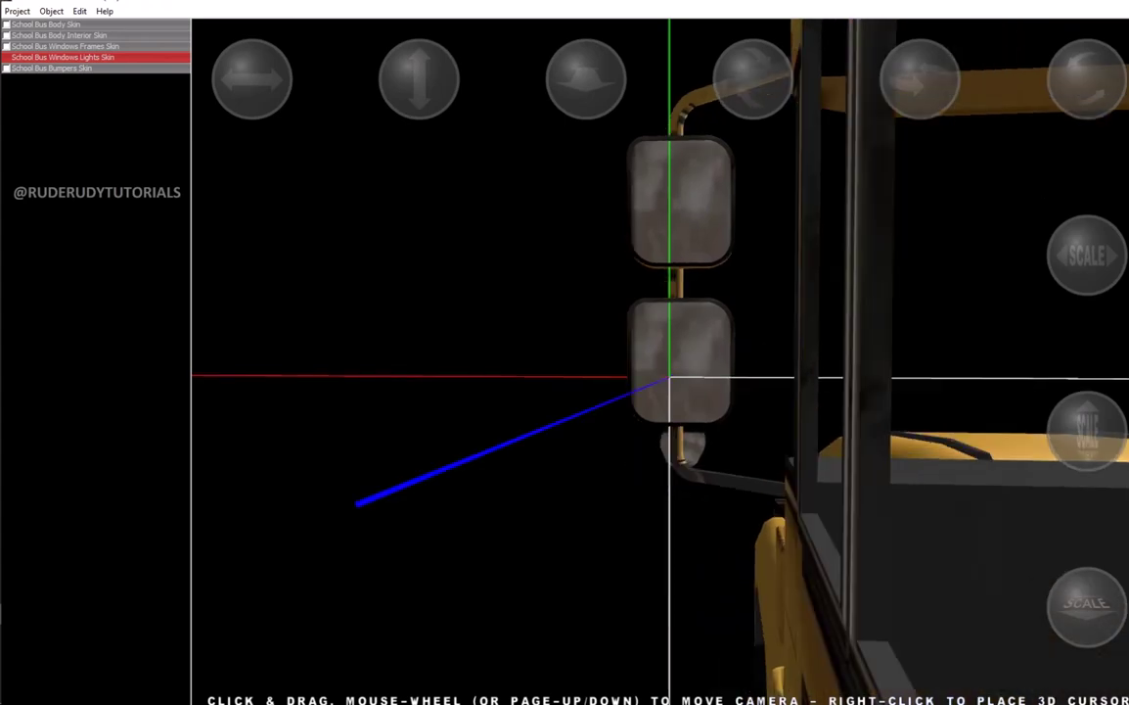
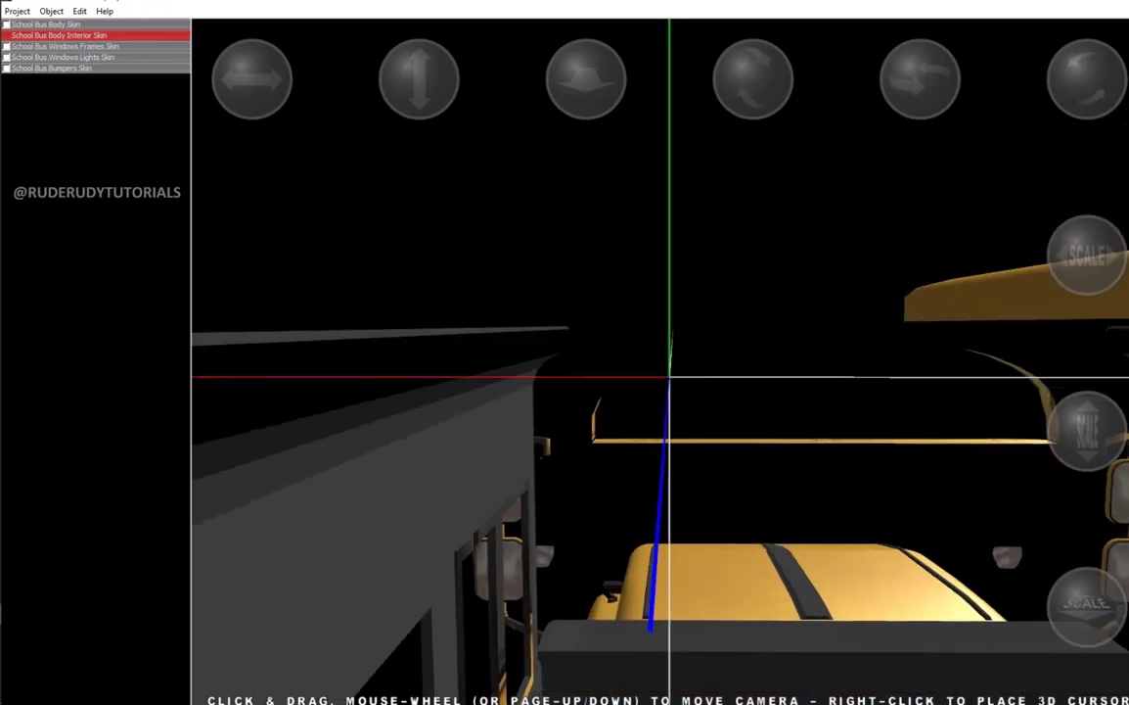
Clone the School Bus Bumpers Skin object to create a second bumpers skin
left_click(58, 24)
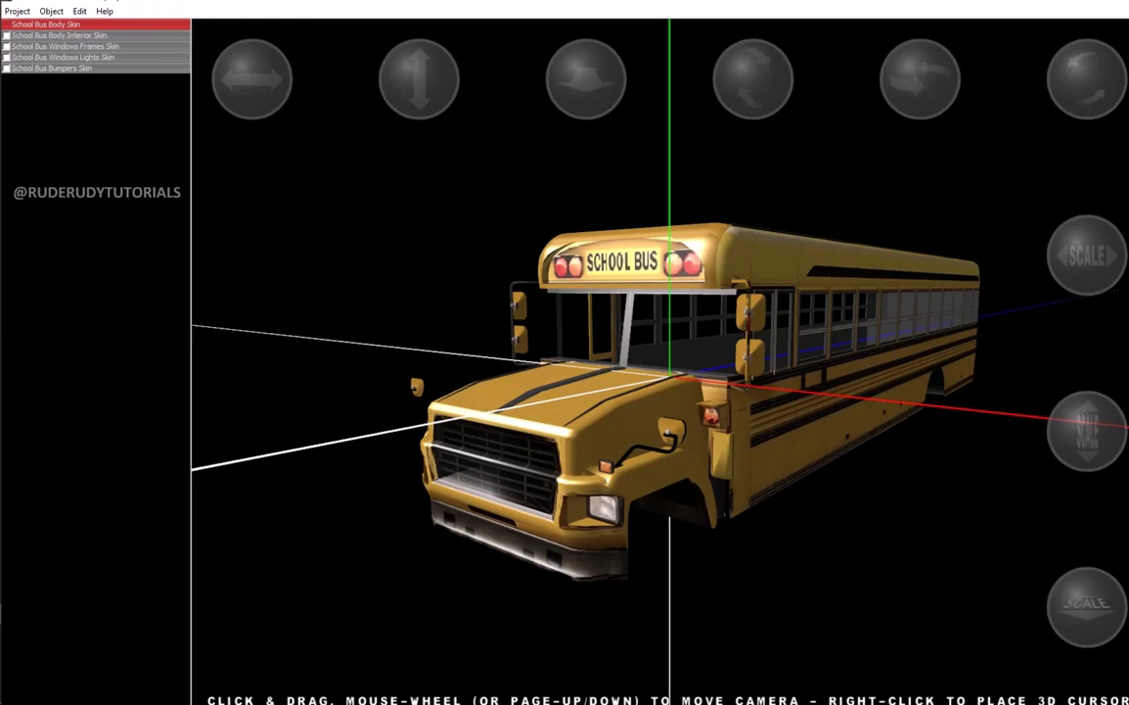
left_click(63, 56)
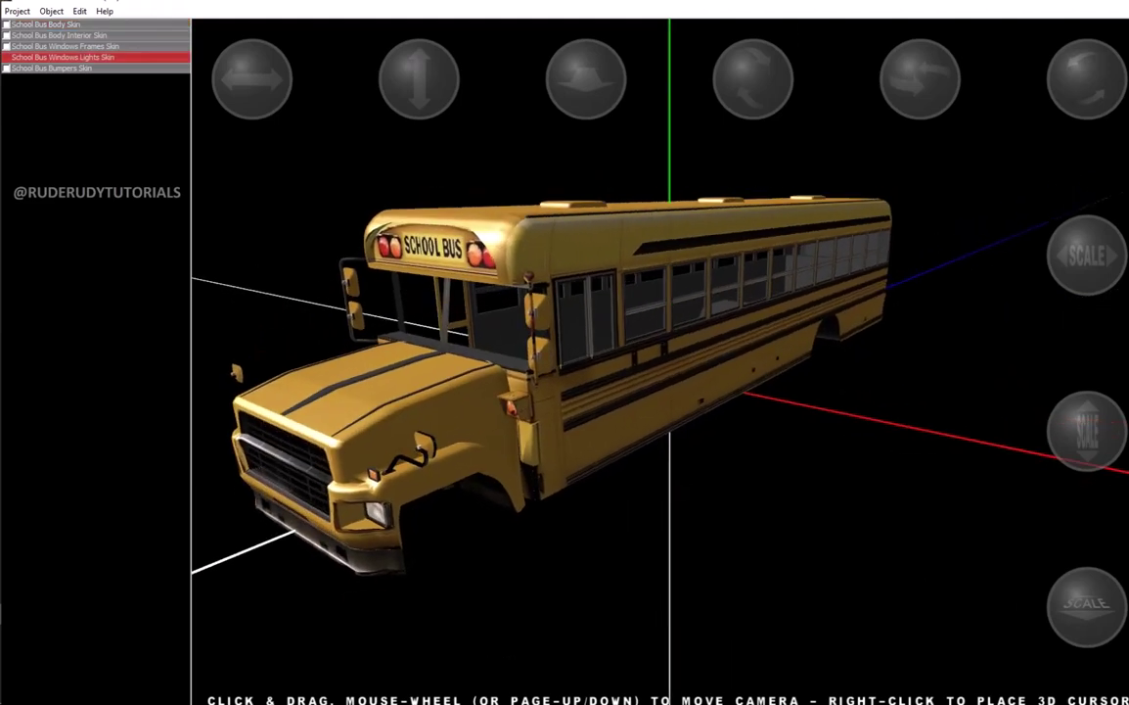
left_click(62, 68)
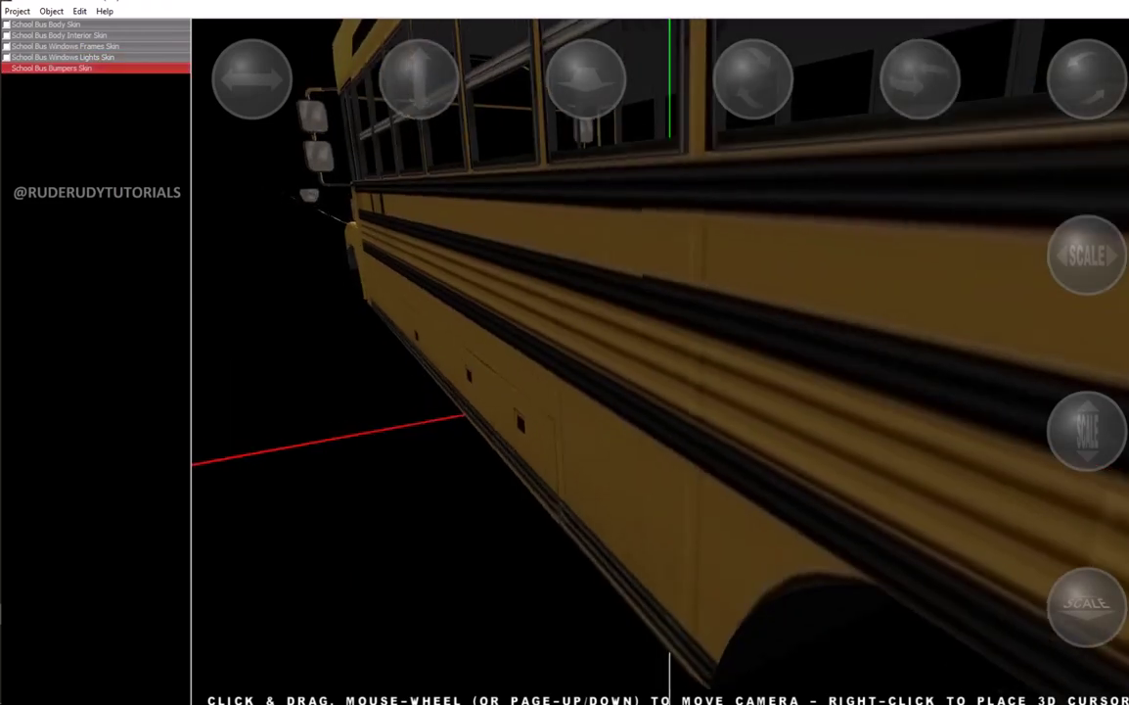
left_click(51, 11)
left_click(59, 56)
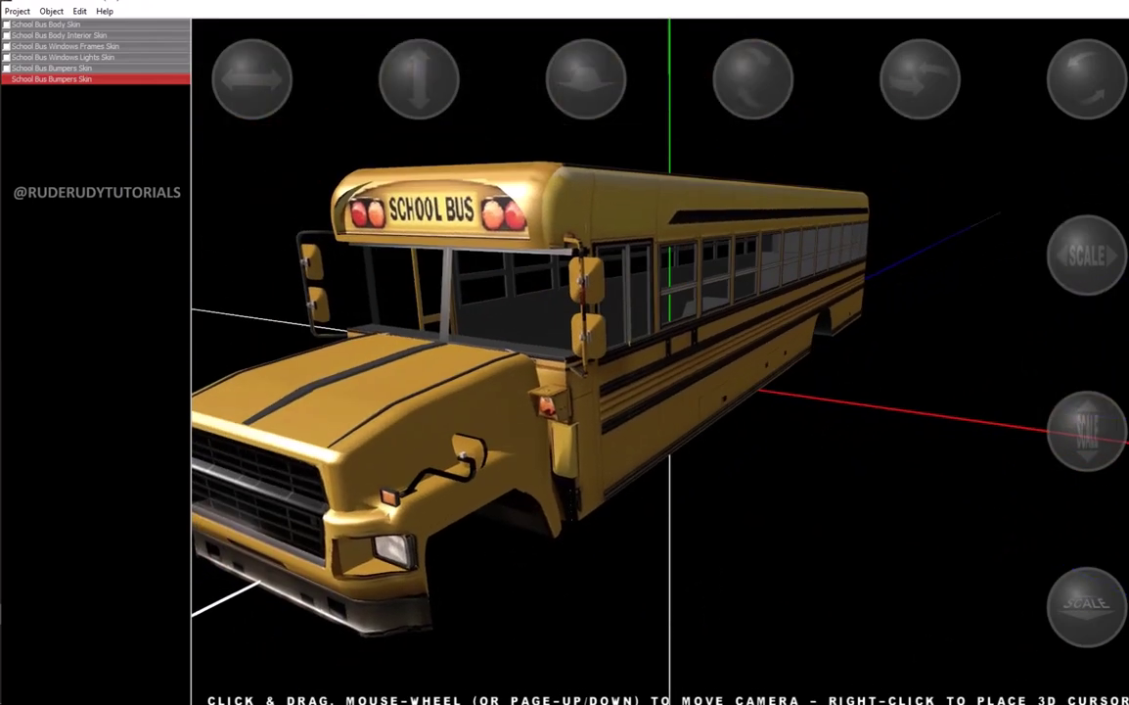
left_click(51, 10)
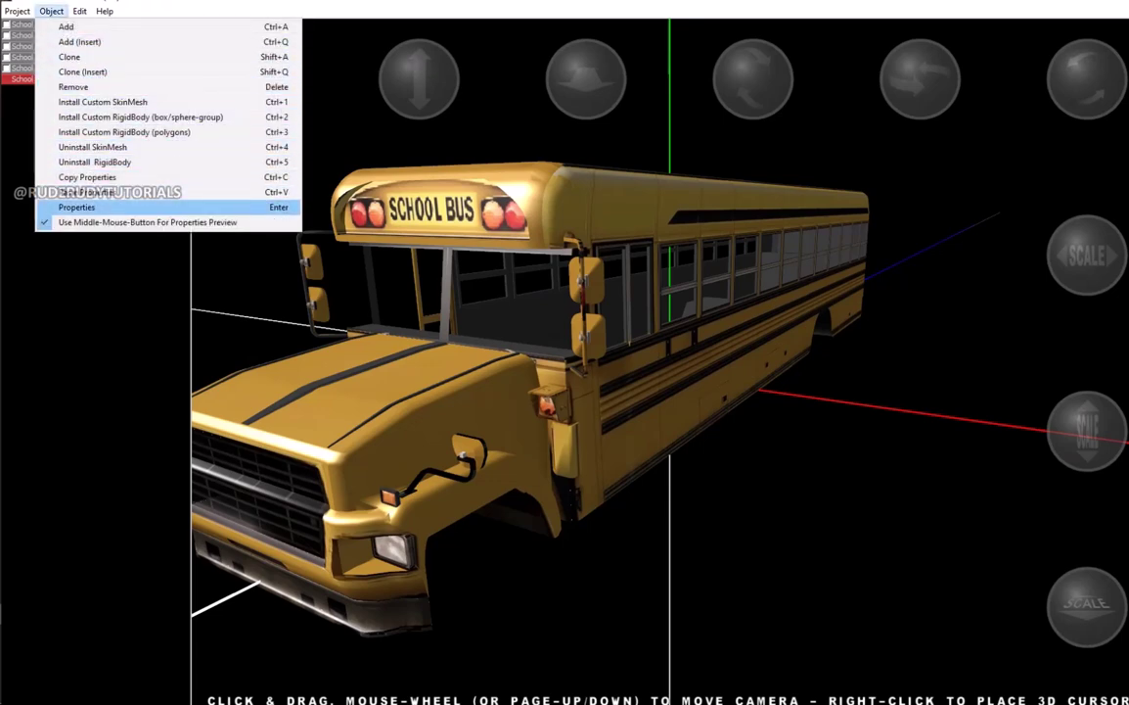
Give the copied skin the 0010_glass_bumpy shader
left_click(59, 188)
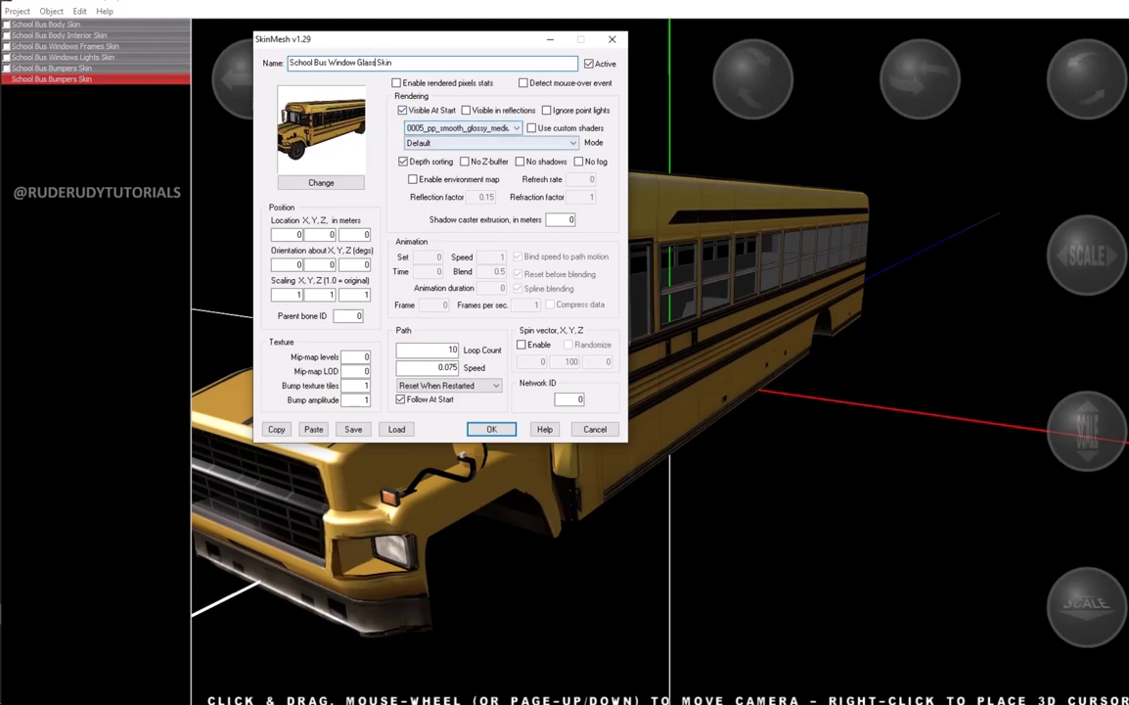
left_click(460, 129)
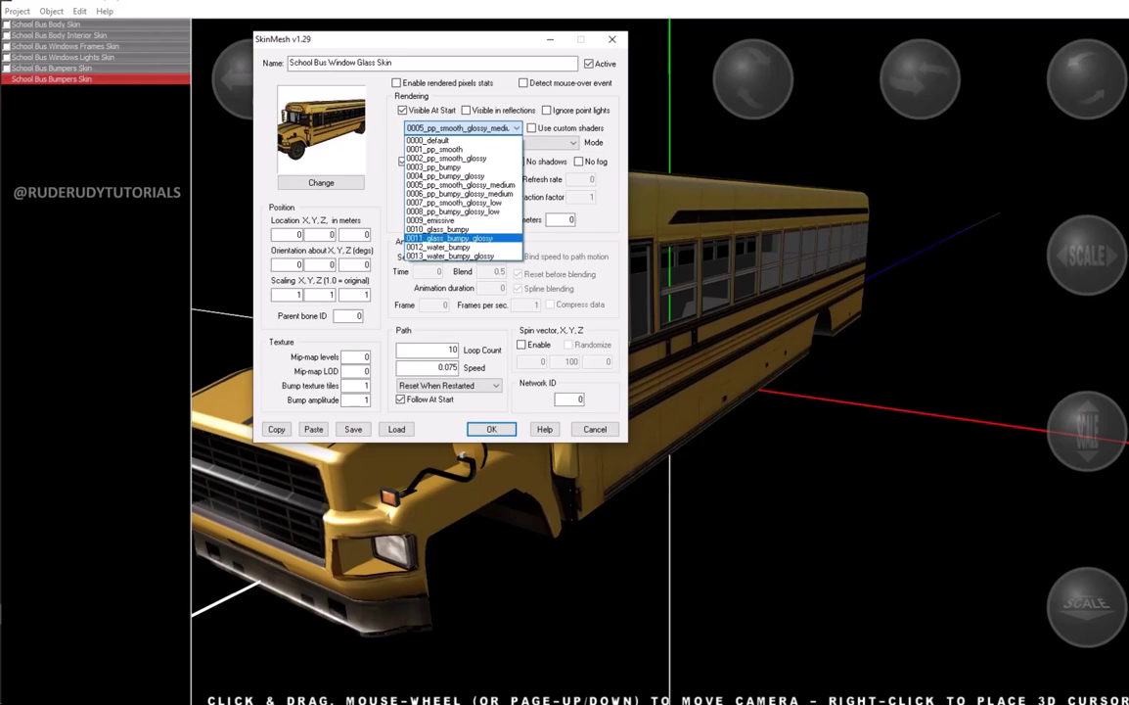
key("Up")
key("Up")
key("Up")
key("Up")
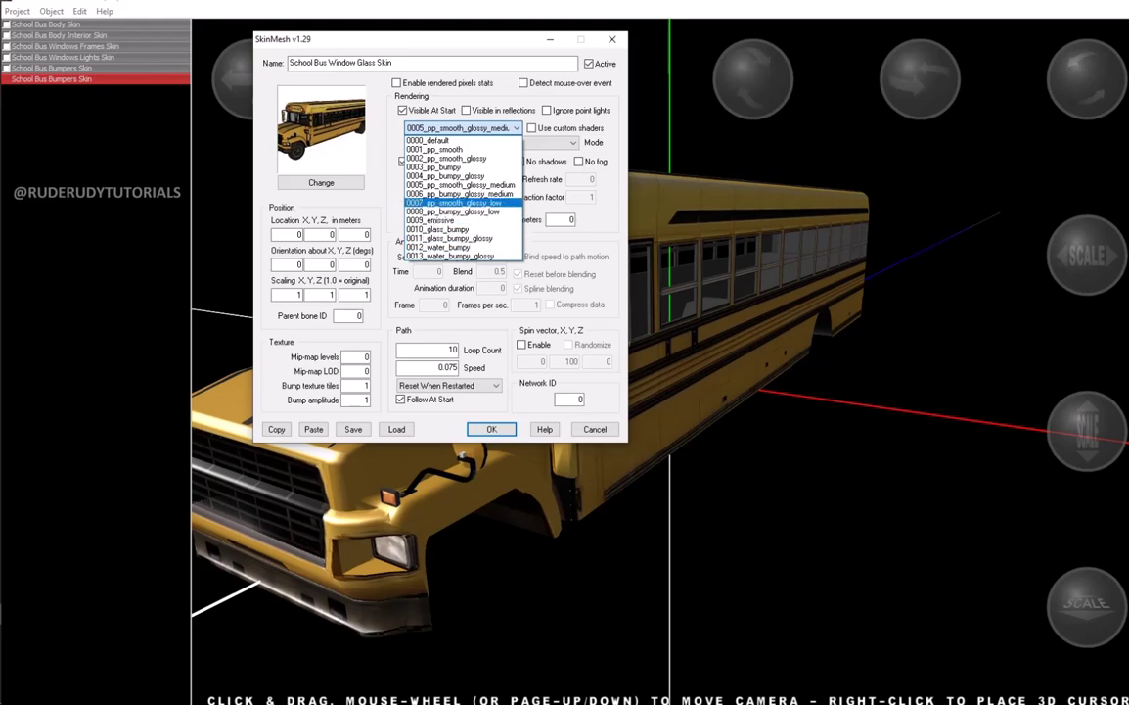
key("Down")
key("Down")
key("Down")
key("Down")
key("Up")
key("Up")
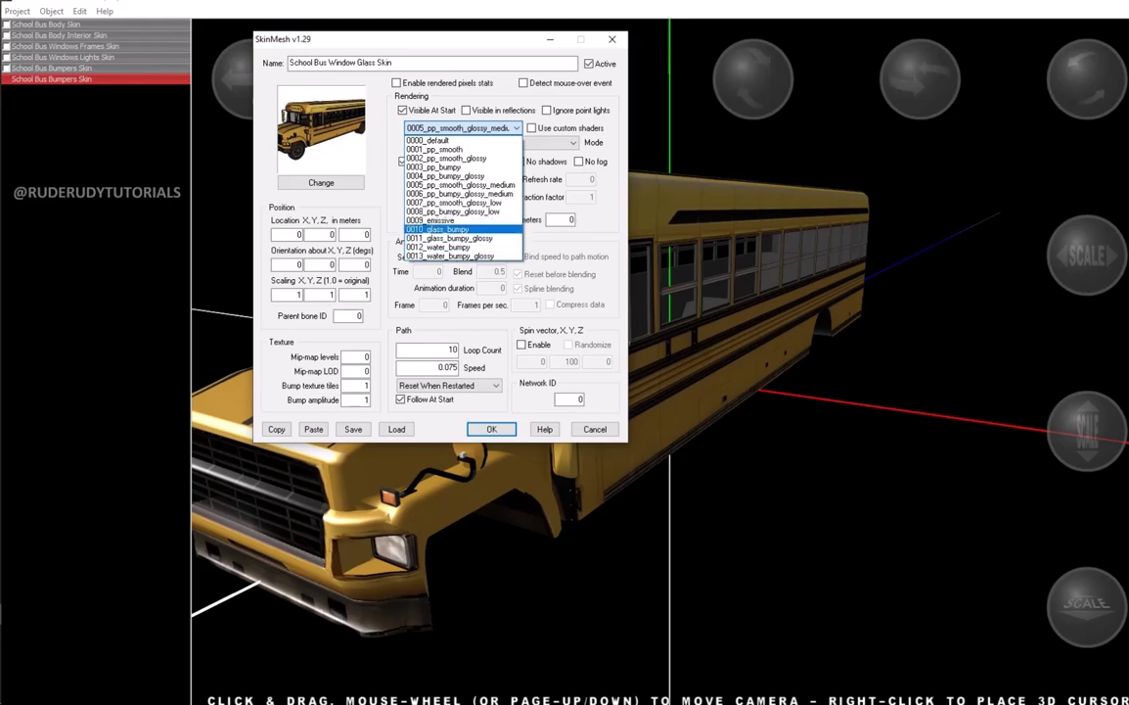
key("Down")
key("Down")
key("Up")
key("Up")
key("Return")
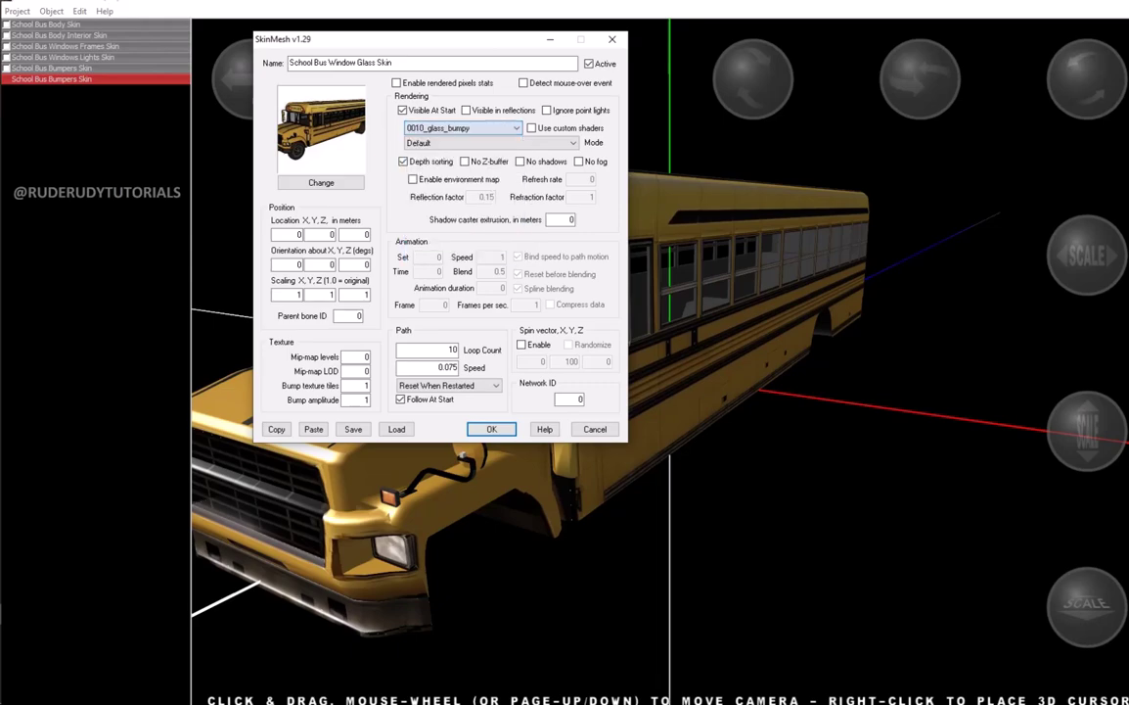
Swap the copy's mesh to the 3D Urban School Bus Window Glass model
left_click(321, 182)
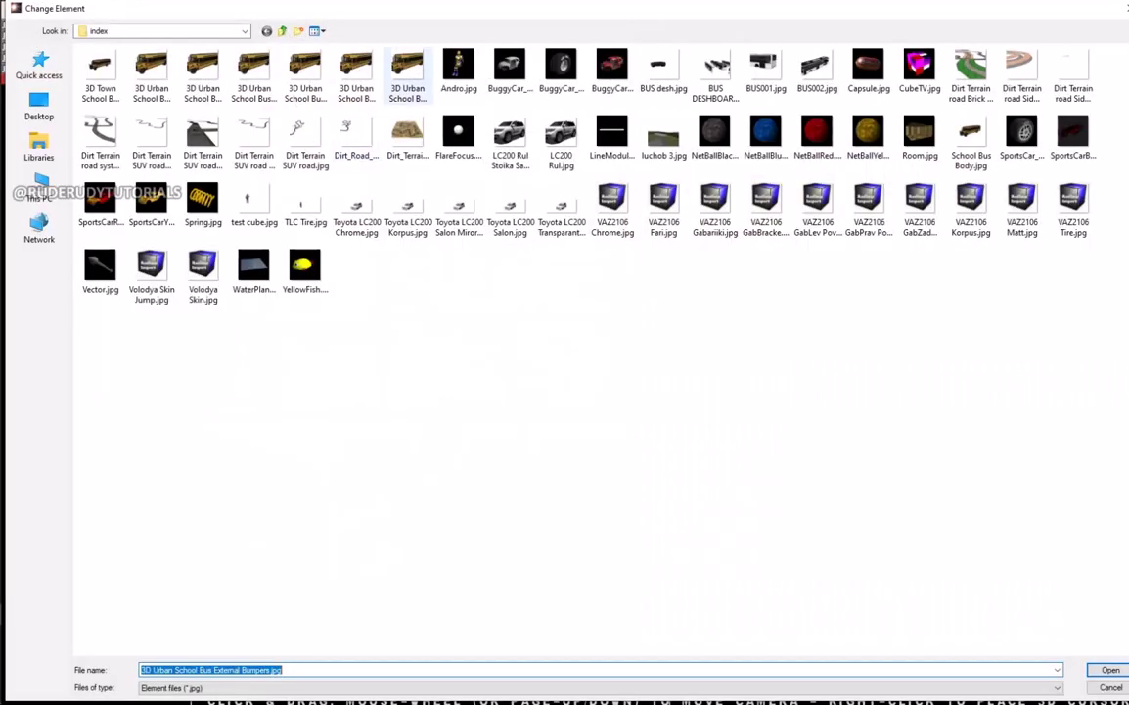
left_click(407, 93)
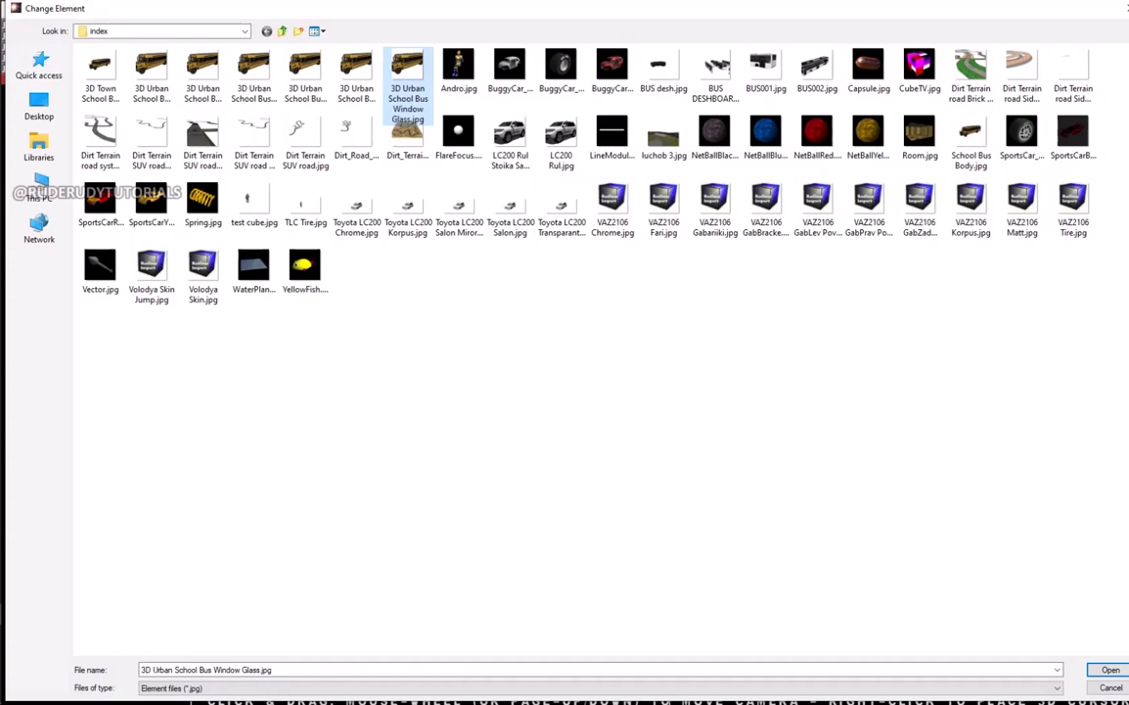
key("Return")
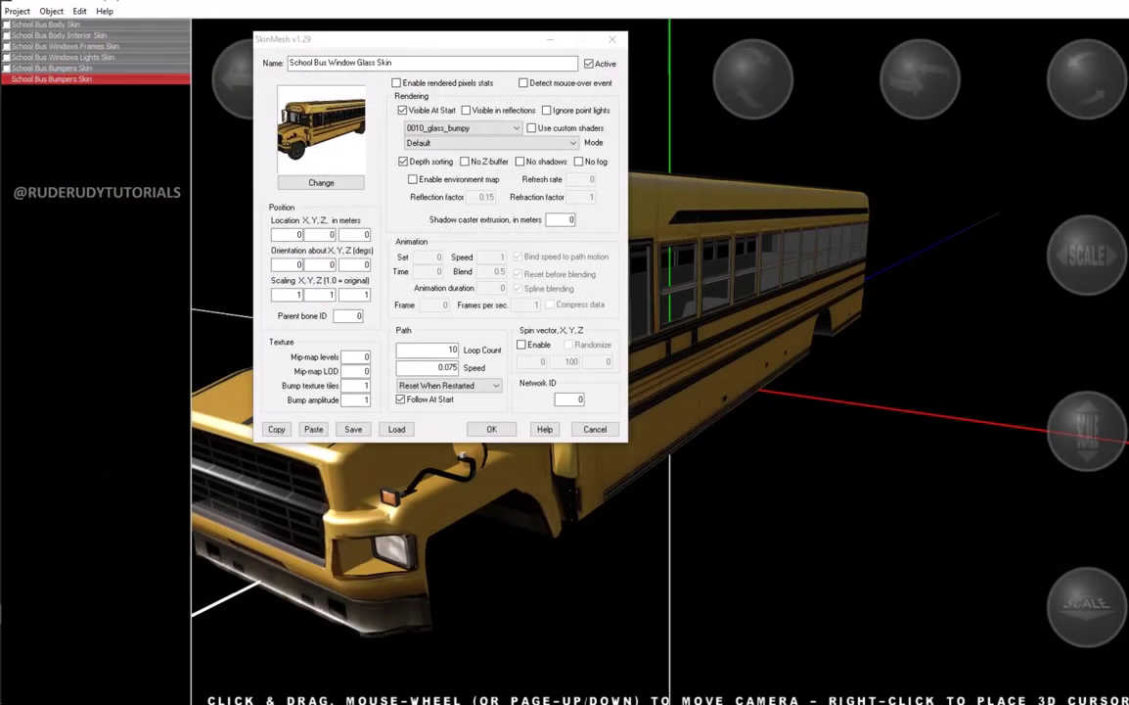
key("Return")
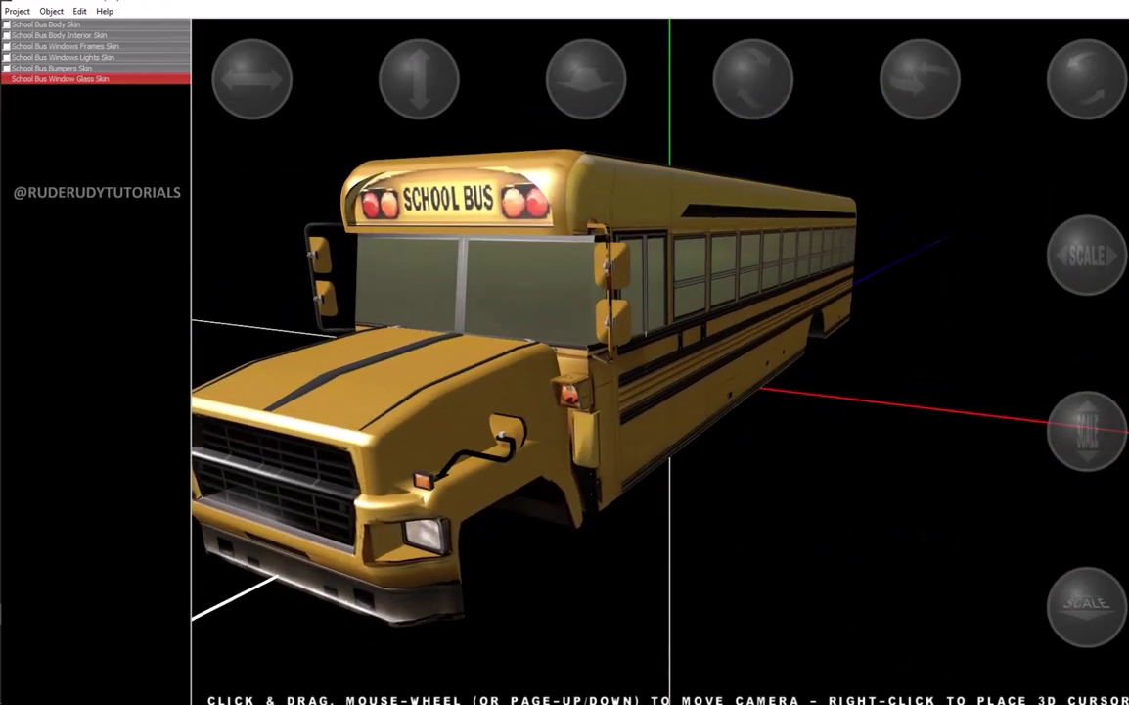
Try 0001_pp_smooth on the window glass, then settle on 0005_pp_smooth_glossy_medium
key("Return")
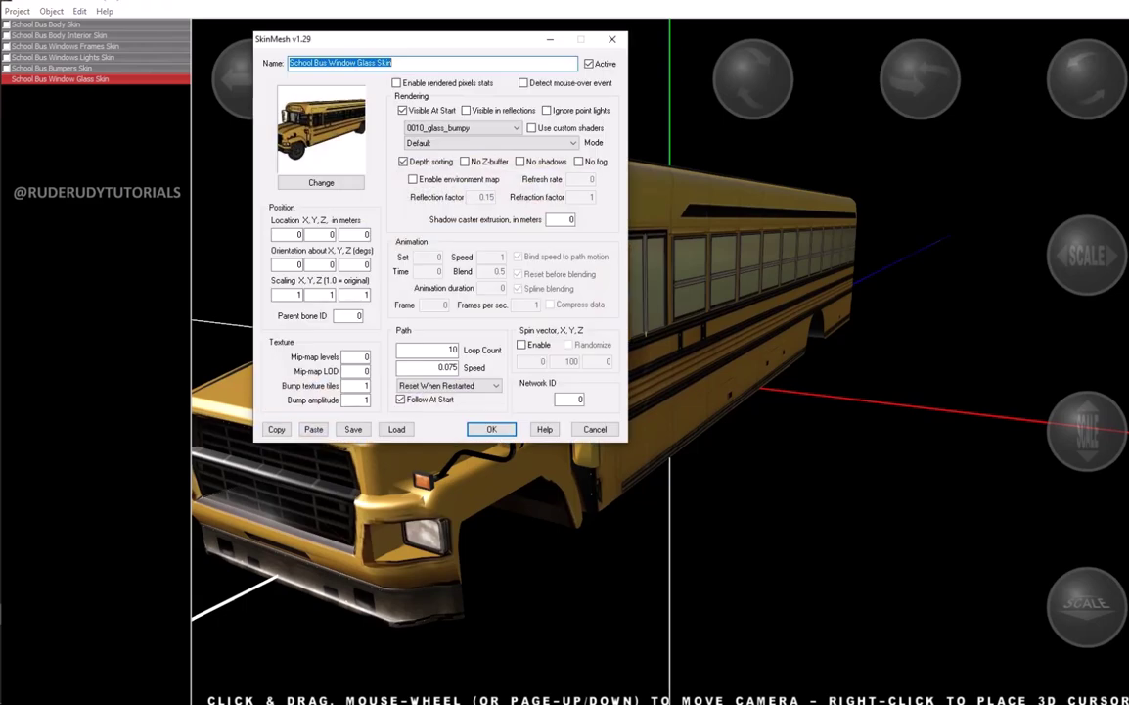
left_click(460, 128)
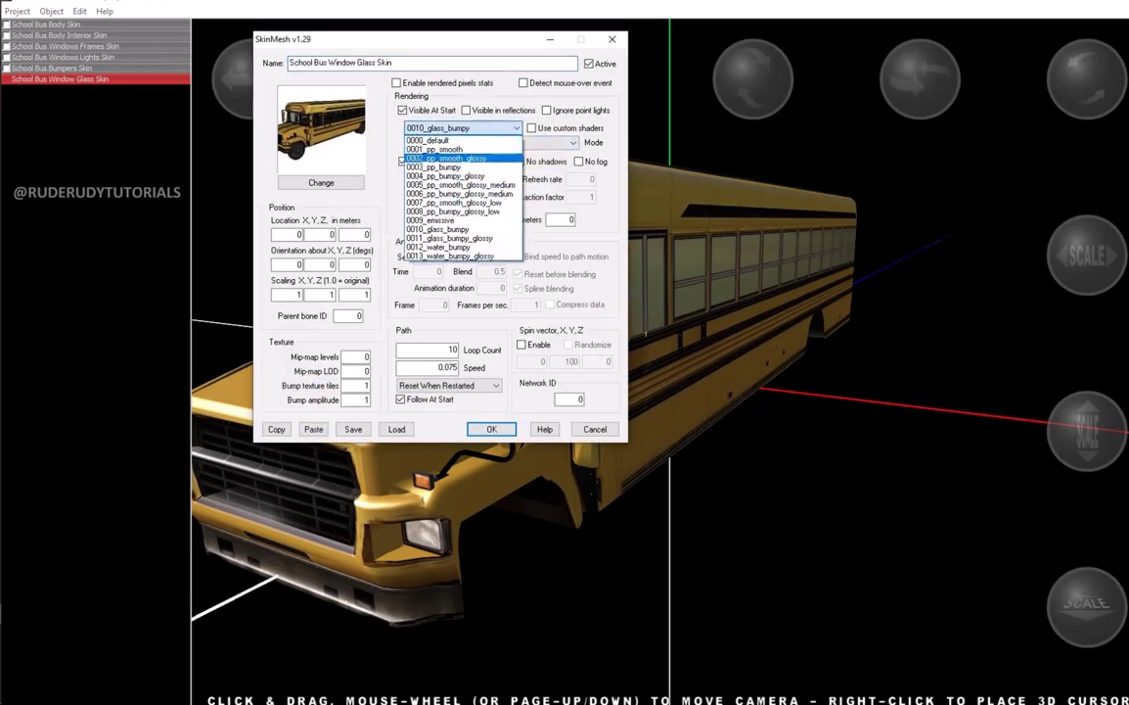
left_click(435, 149)
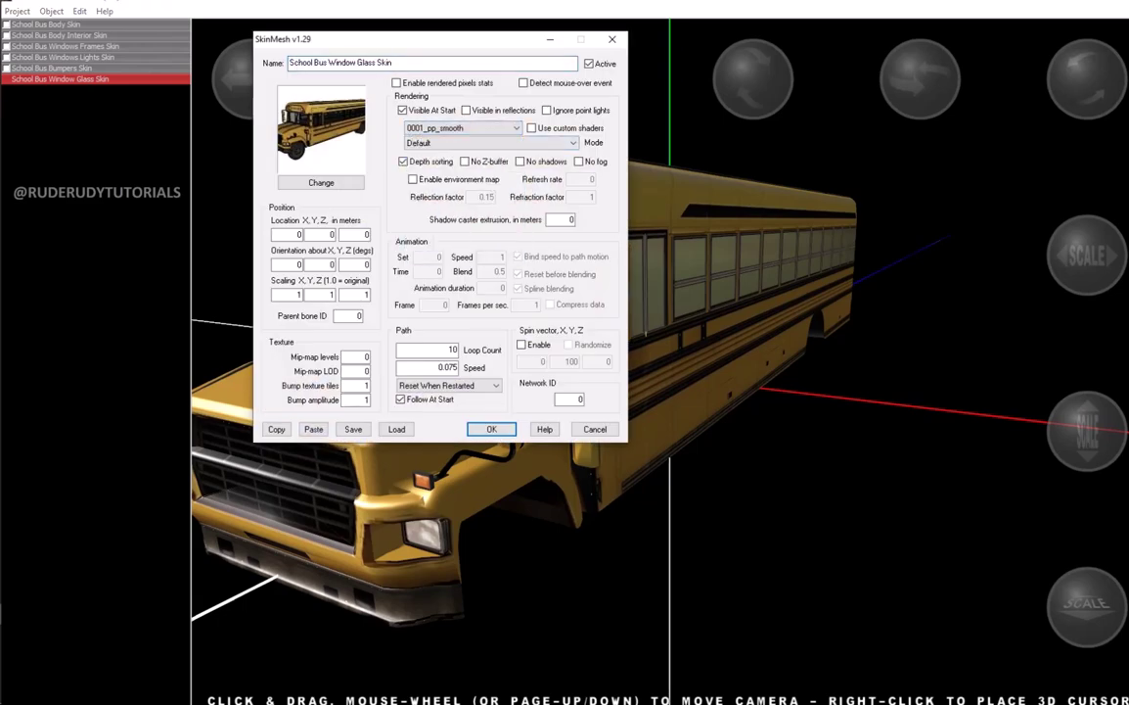
key("Return")
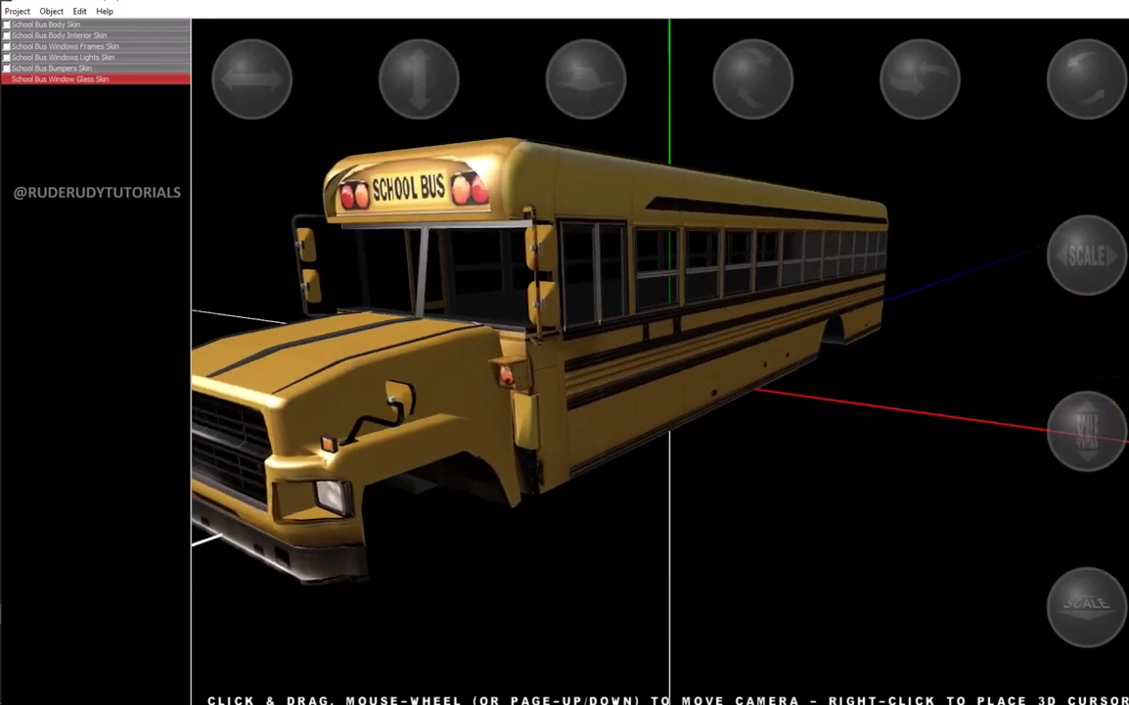
key("Return")
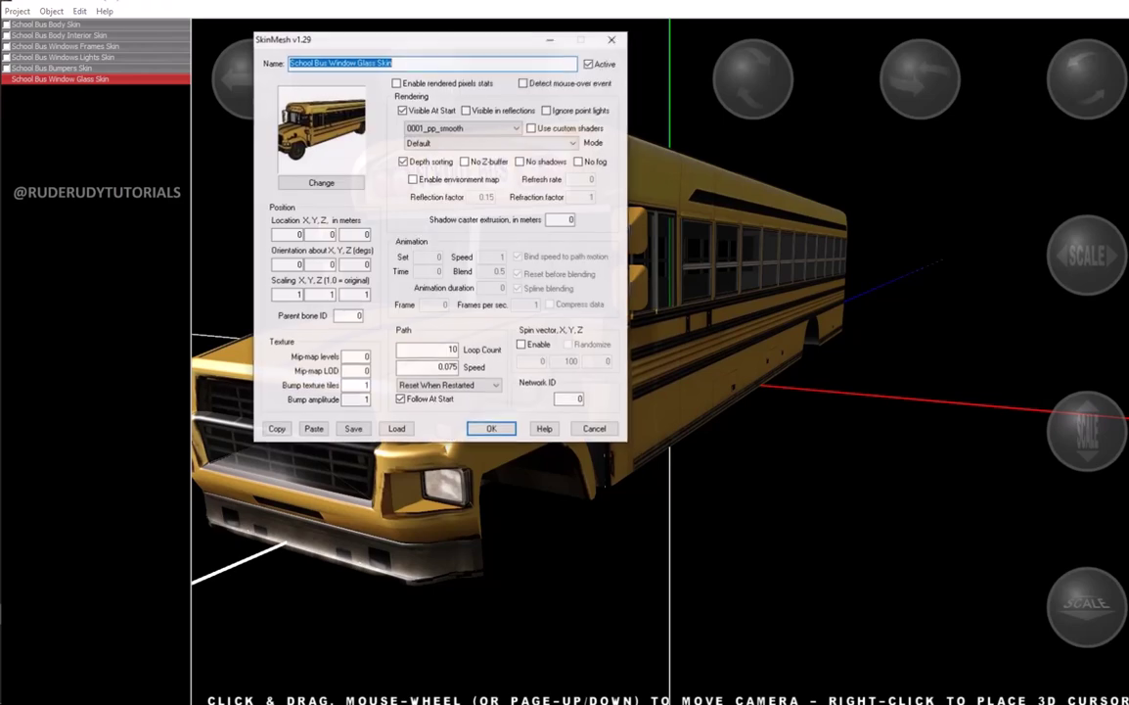
left_click(462, 128)
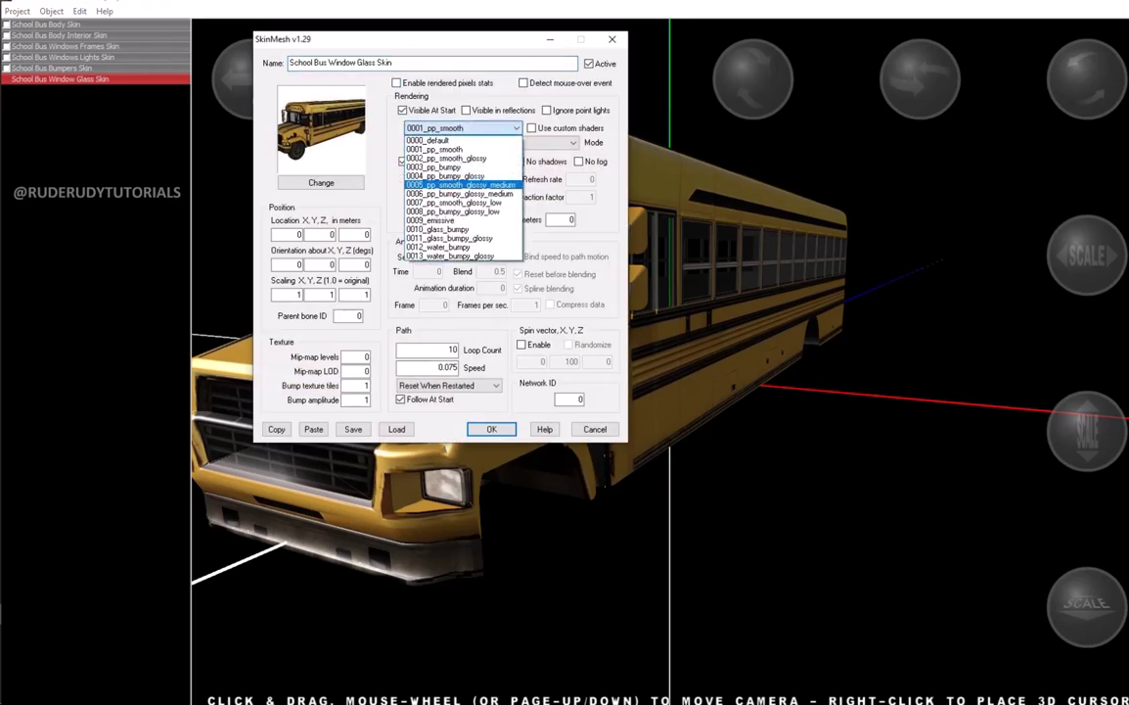
key("Return")
key("Return")
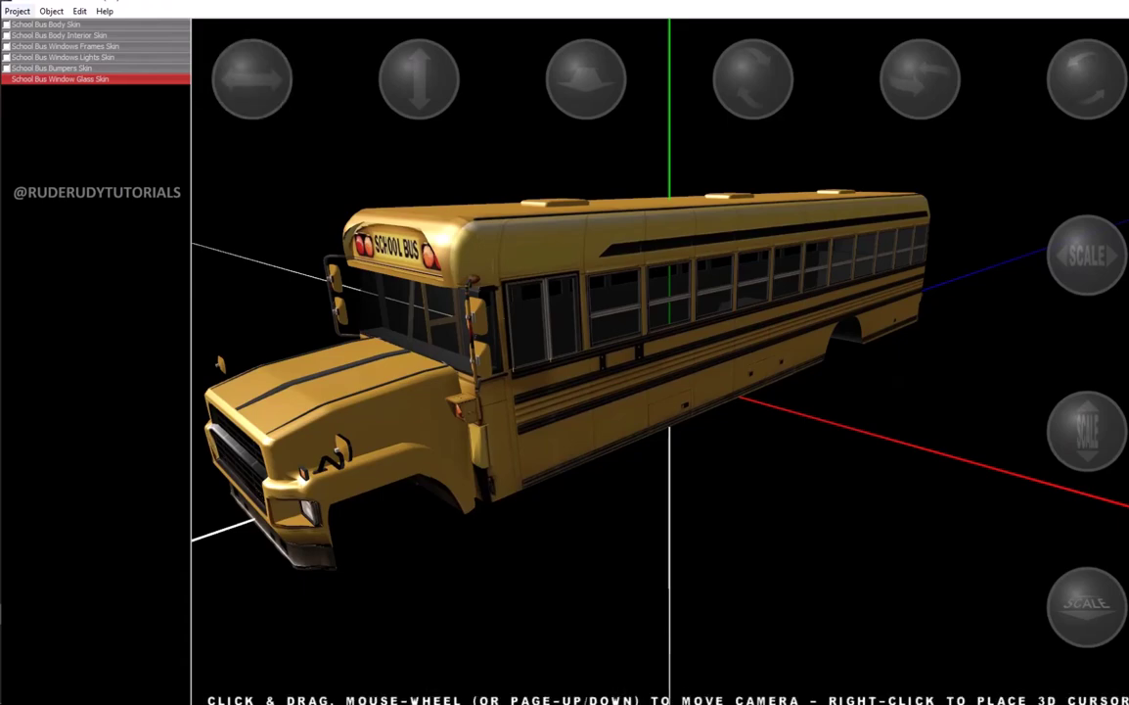
Add a SkyBox object to the scene
key("alt+p")
key("Right")
key("Return")
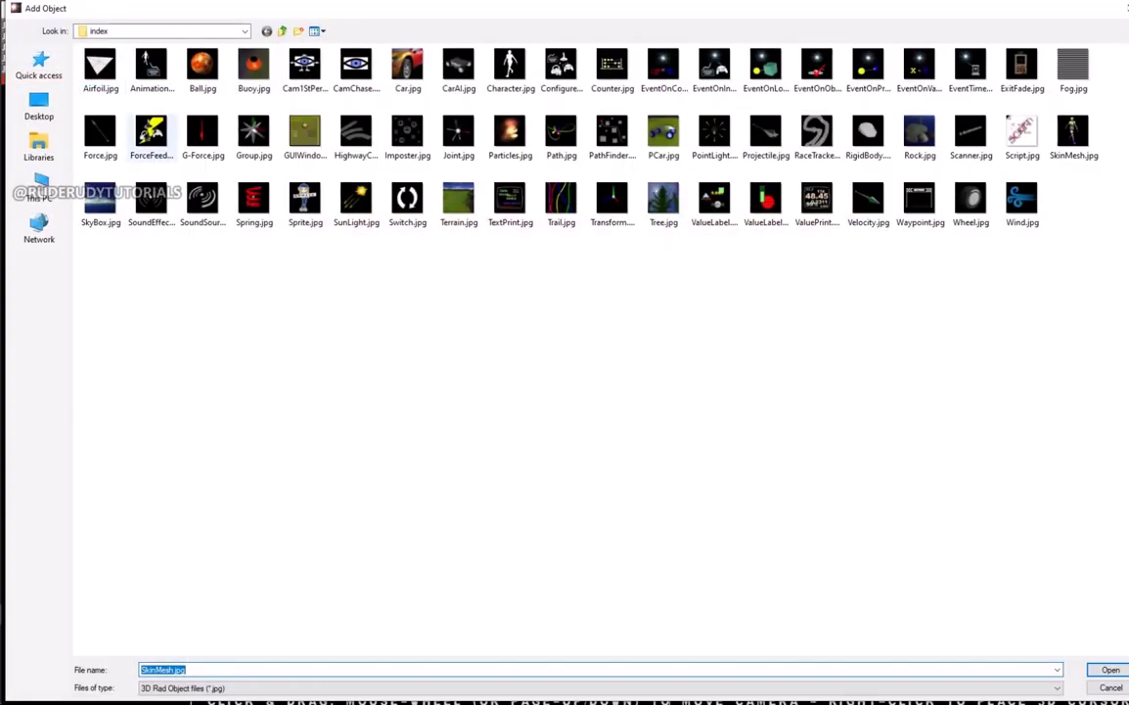
double_click(100, 199)
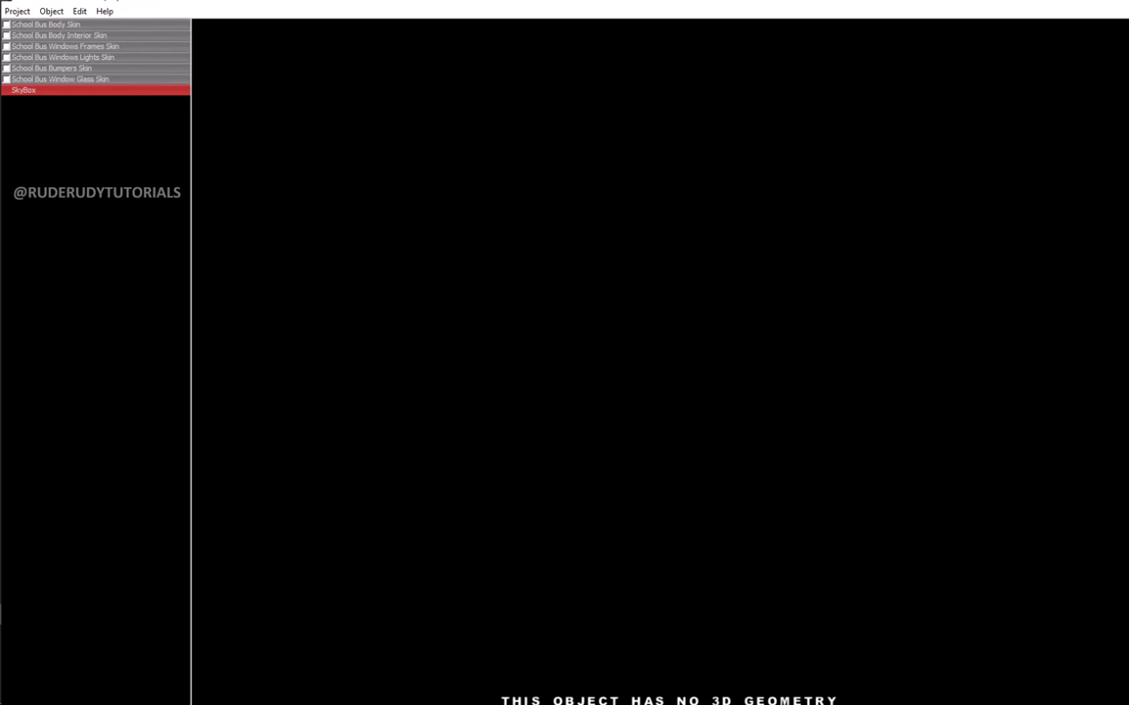
double_click(45, 24)
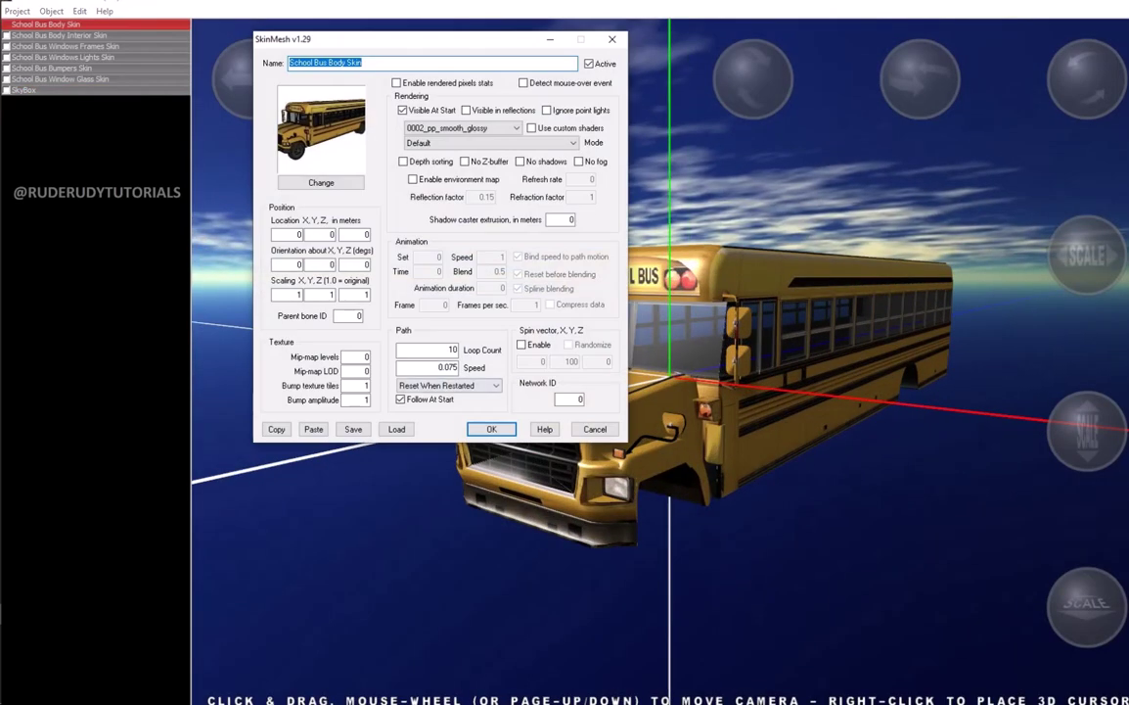
key("Return")
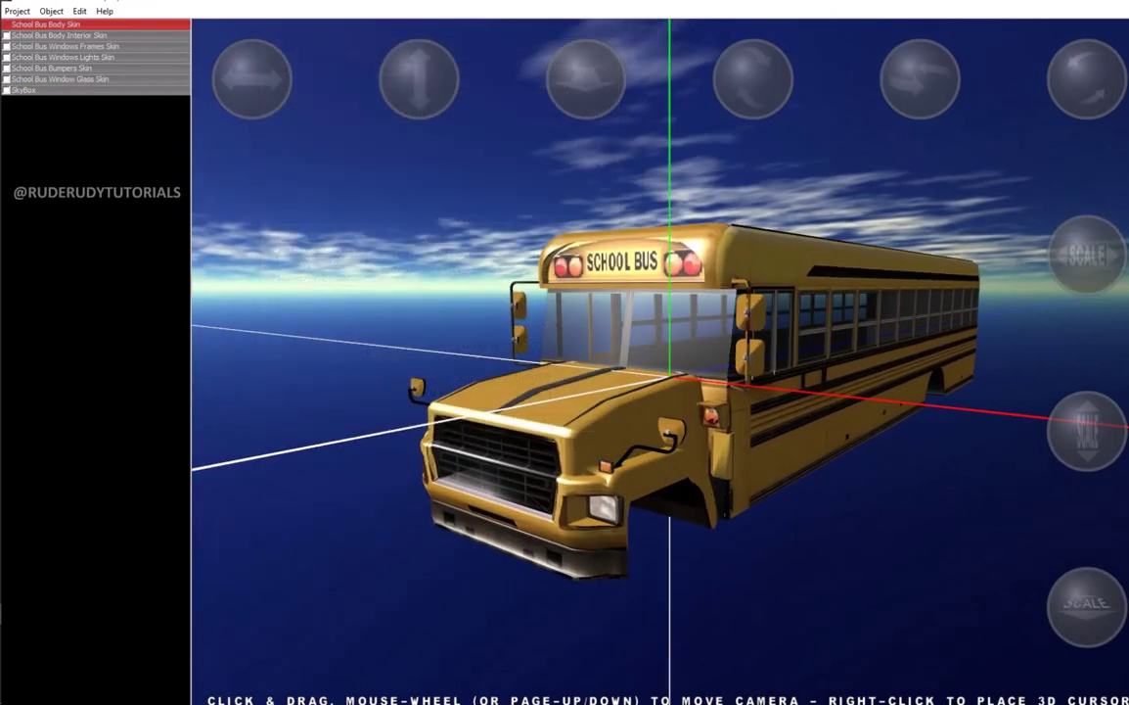
Set the SkyBox image to hotdesert
left_click(23, 90)
key("Return")
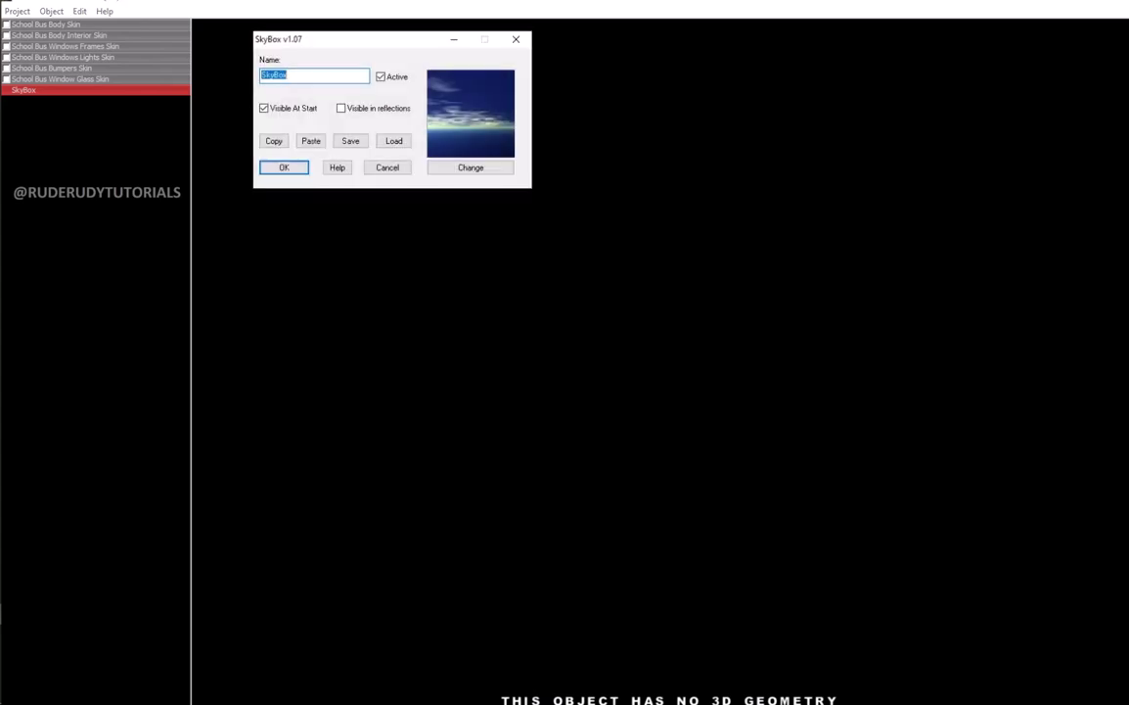
left_click(471, 167)
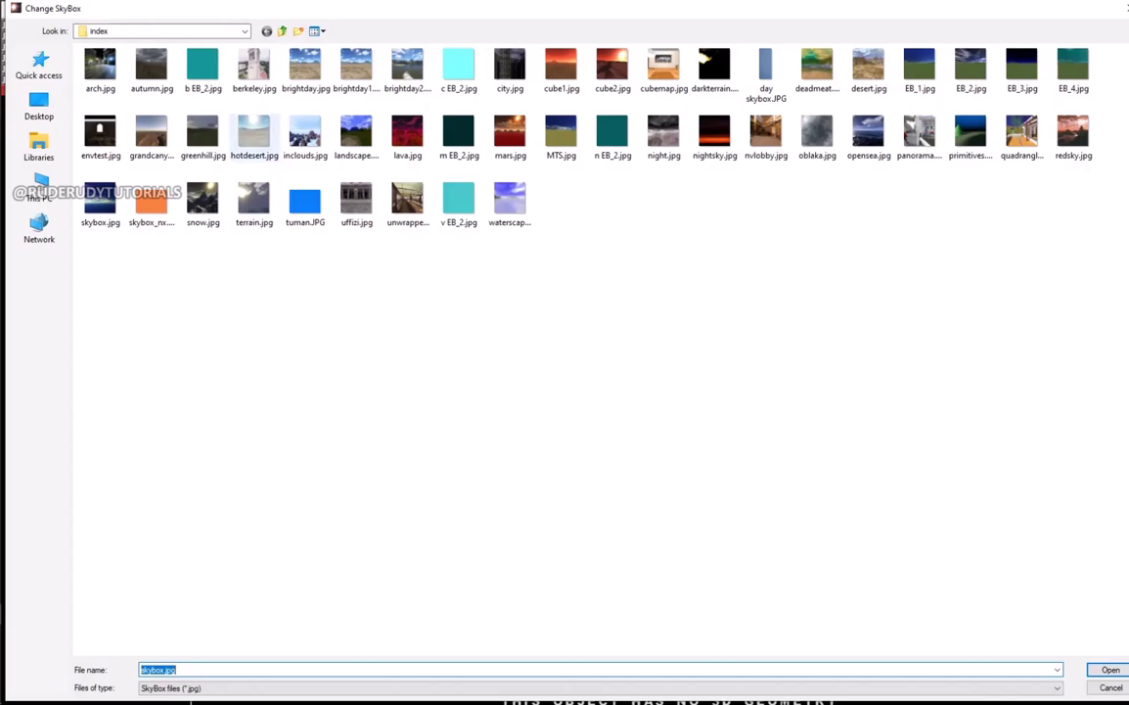
key("Return")
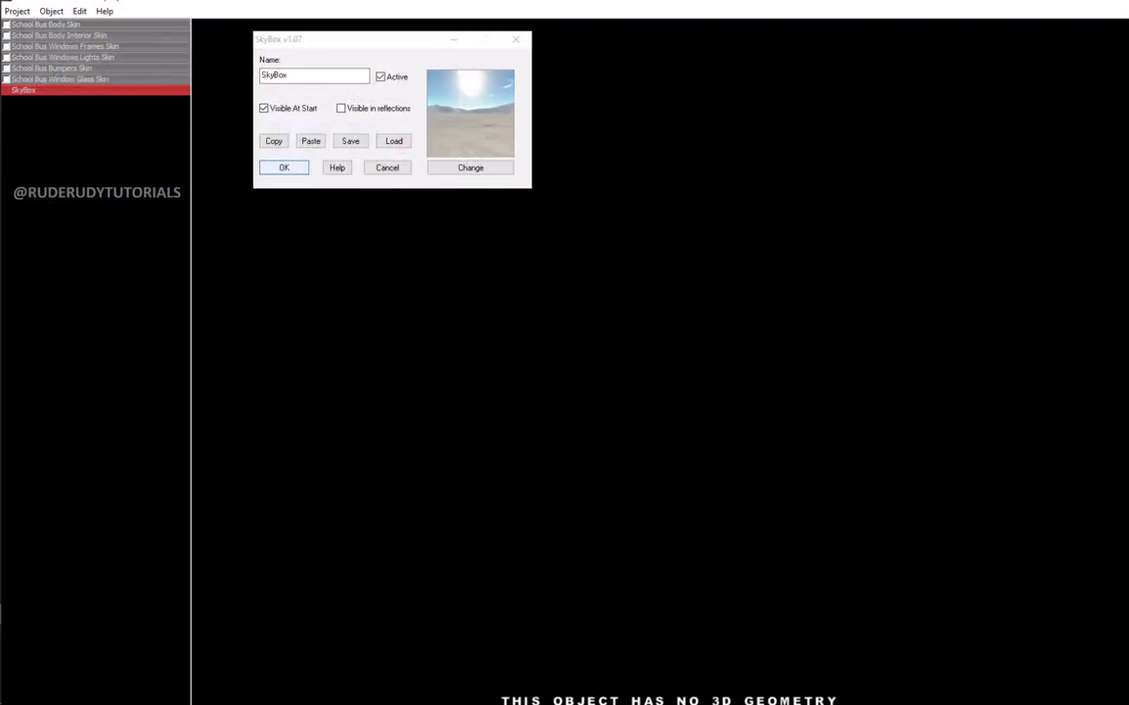
key("Return")
Select School Bus Body Skin to show the bus against the desert sky
left_click(46, 23)
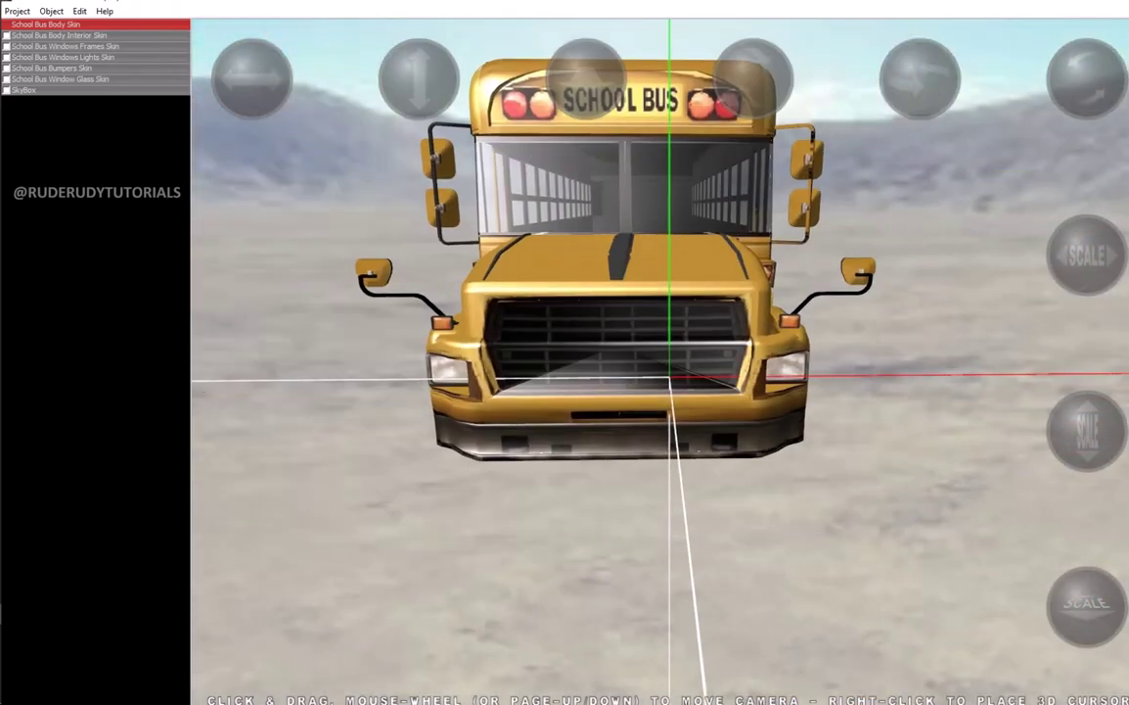
Lower the School Bus Bumpers Skin under the bus front and orbit to its other side
left_click(51, 68)
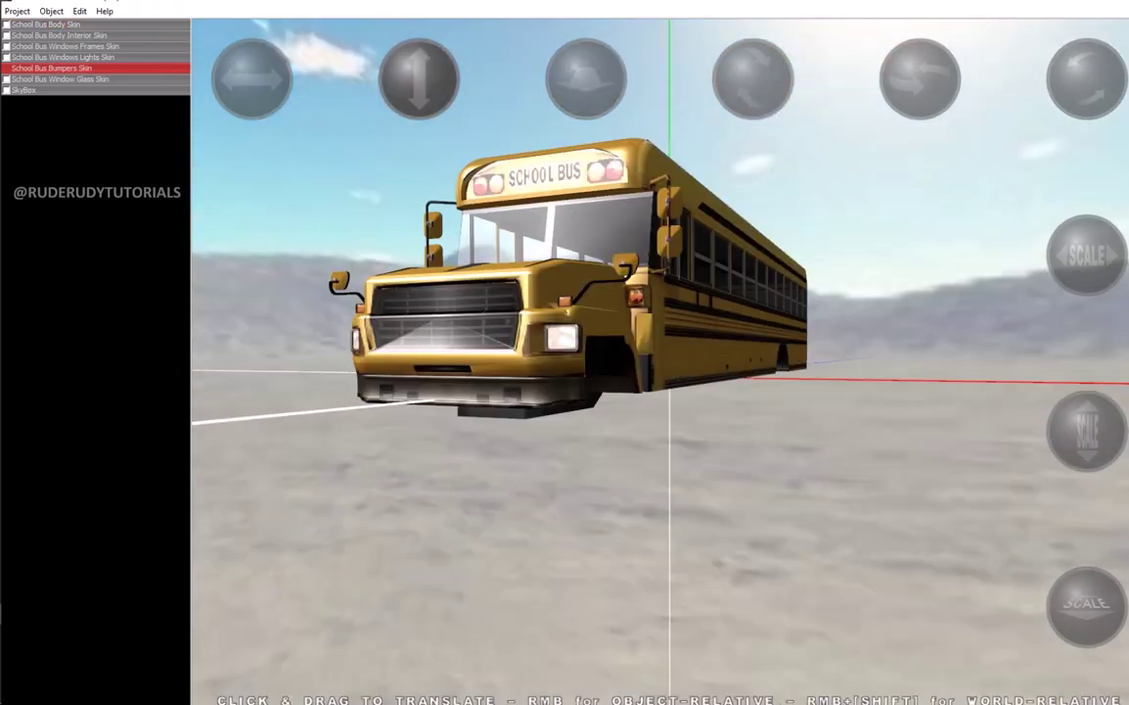
mouse_move(421, 78)
left_mouse_down()
mouse_move(420, 49)
mouse_move(421, 132)
left_mouse_up()
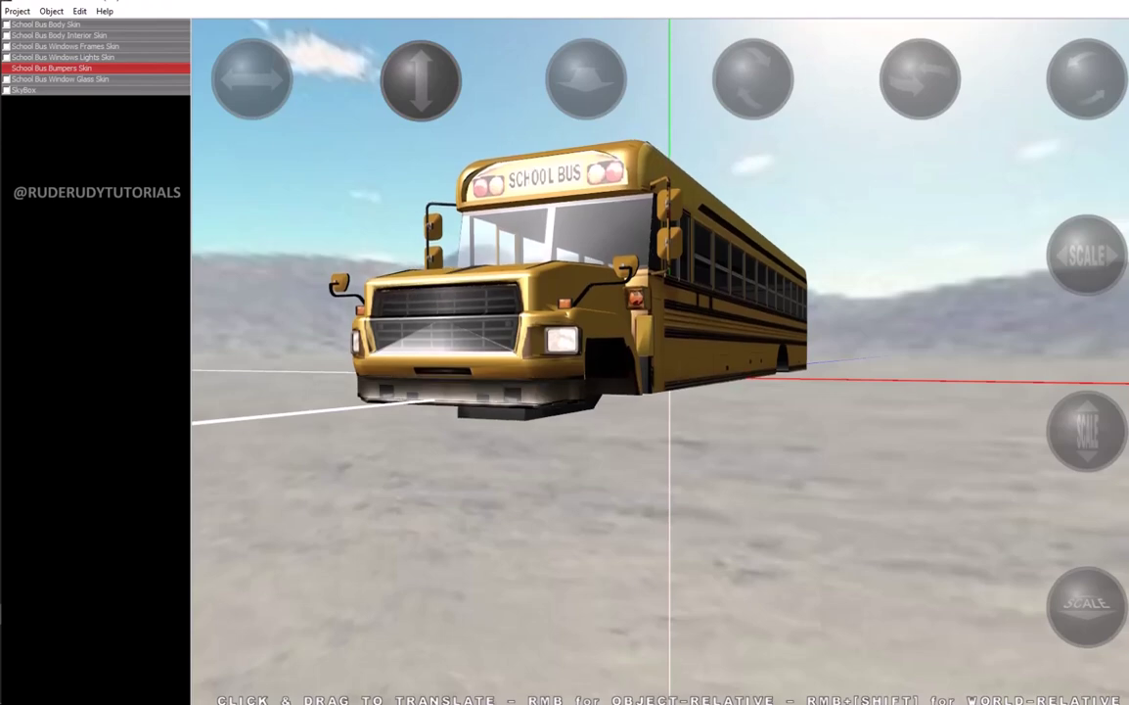
mouse_move(588, 440)
left_mouse_down()
mouse_move(421, 430)
mouse_move(244, 440)
mouse_move(832, 431)
left_mouse_up()
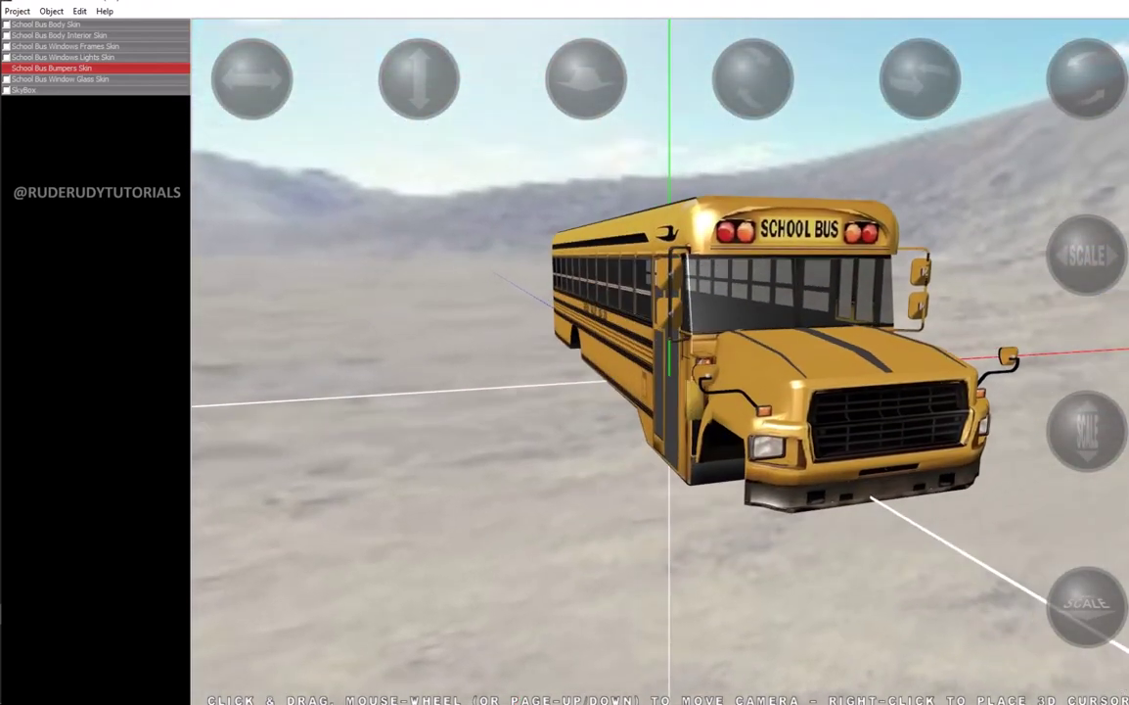
left_click(60, 79)
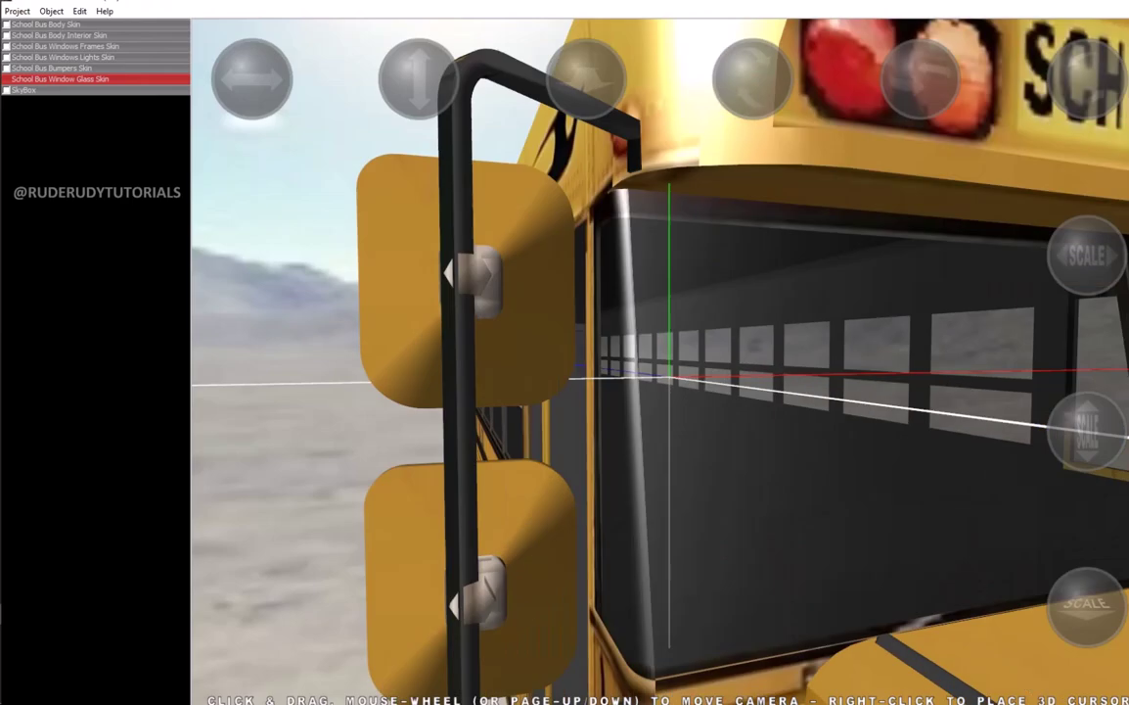
left_click_drag(666, 392, 469, 392)
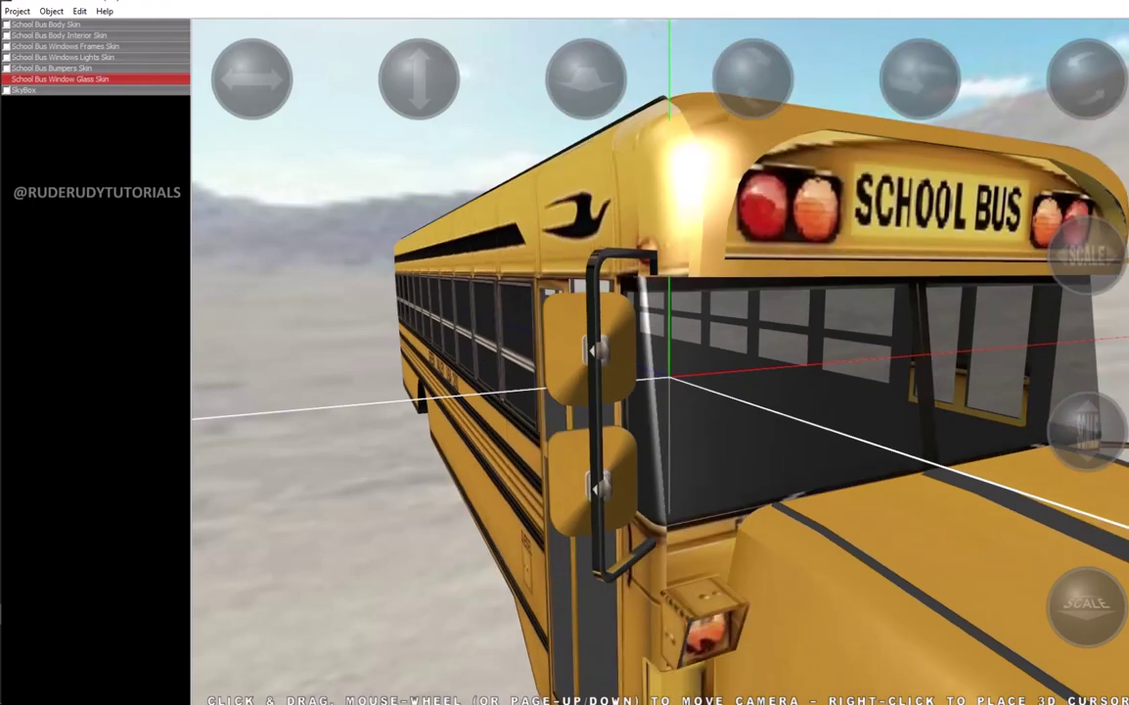
key("Return")
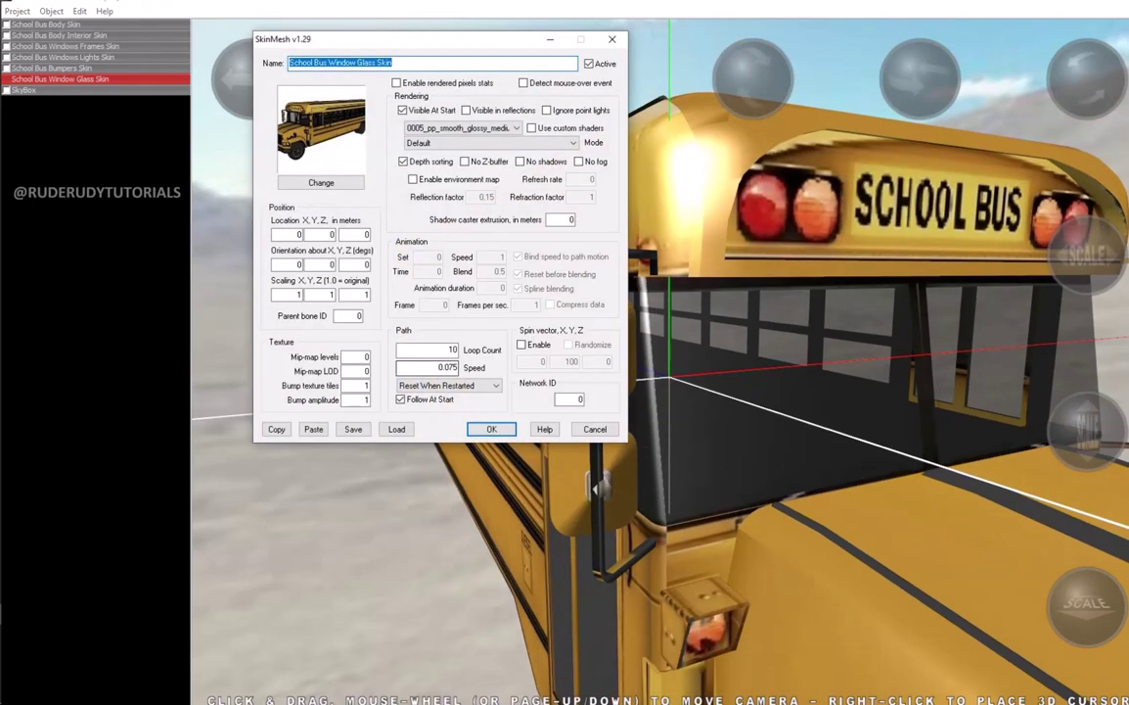
key("Return")
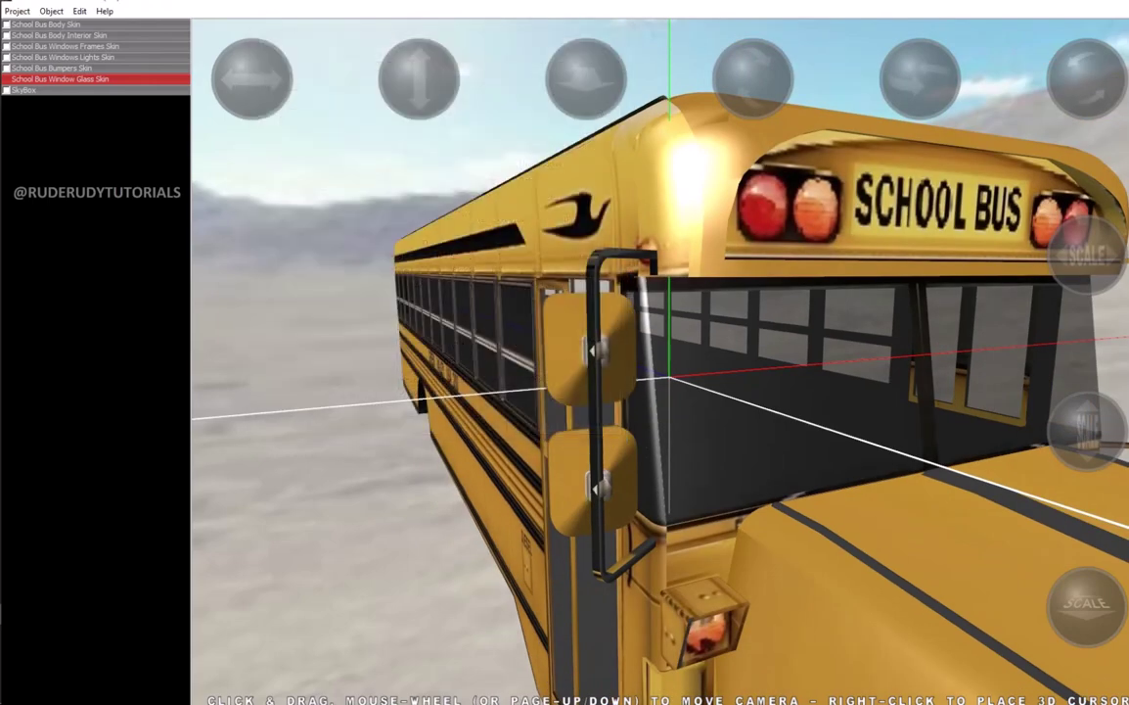
left_click(52, 11)
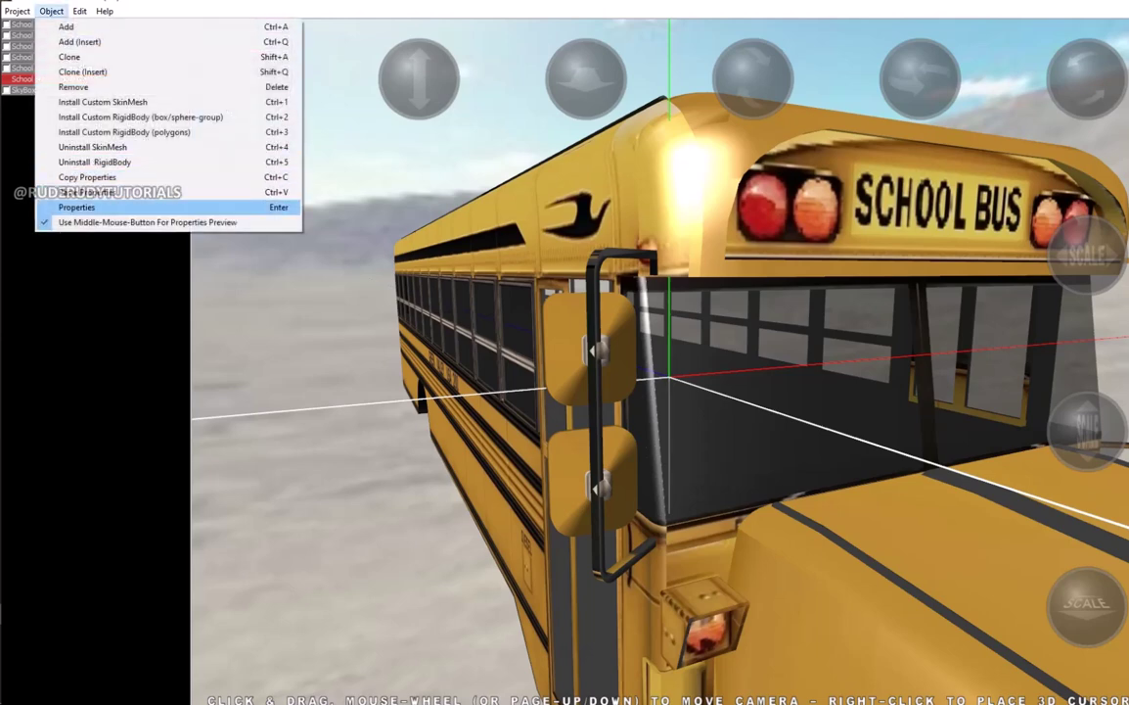
left_click(68, 205)
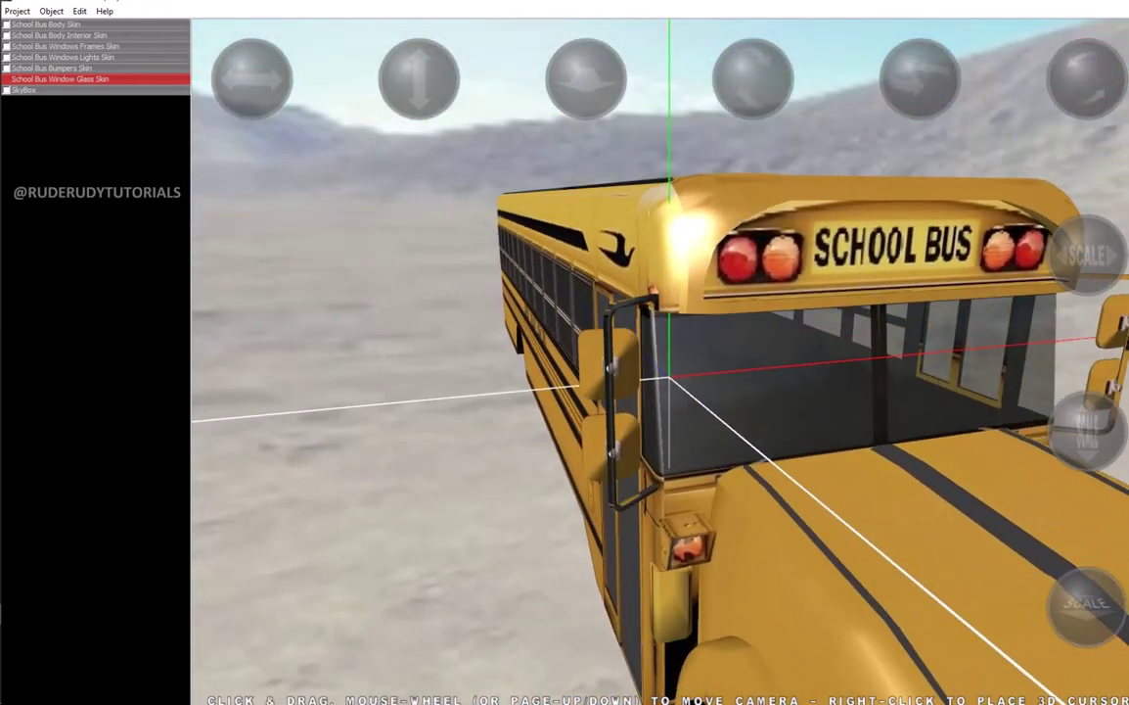
left_click(7, 67)
left_click(51, 67)
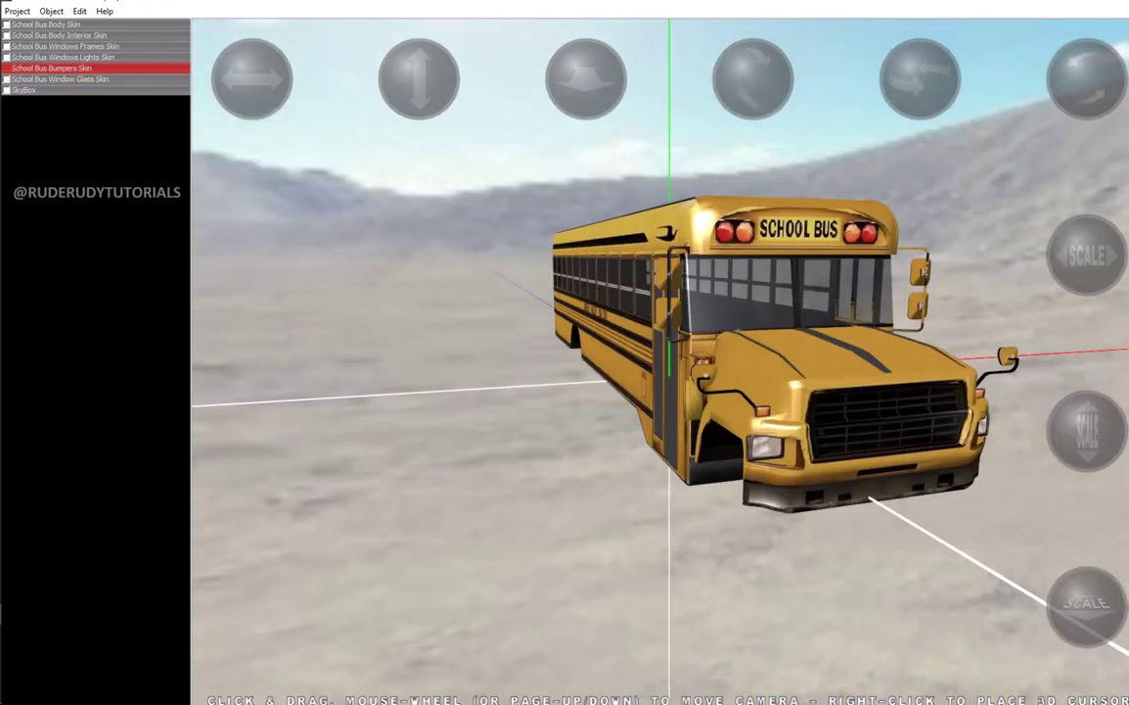
left_click(59, 78)
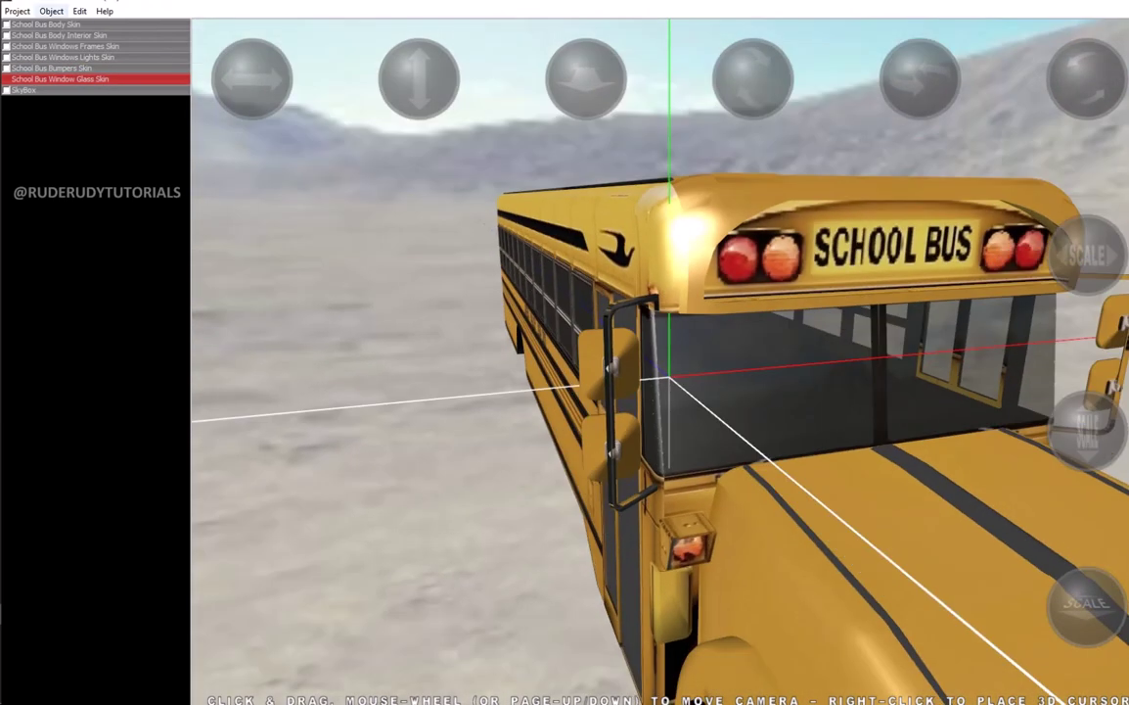
left_click(51, 11)
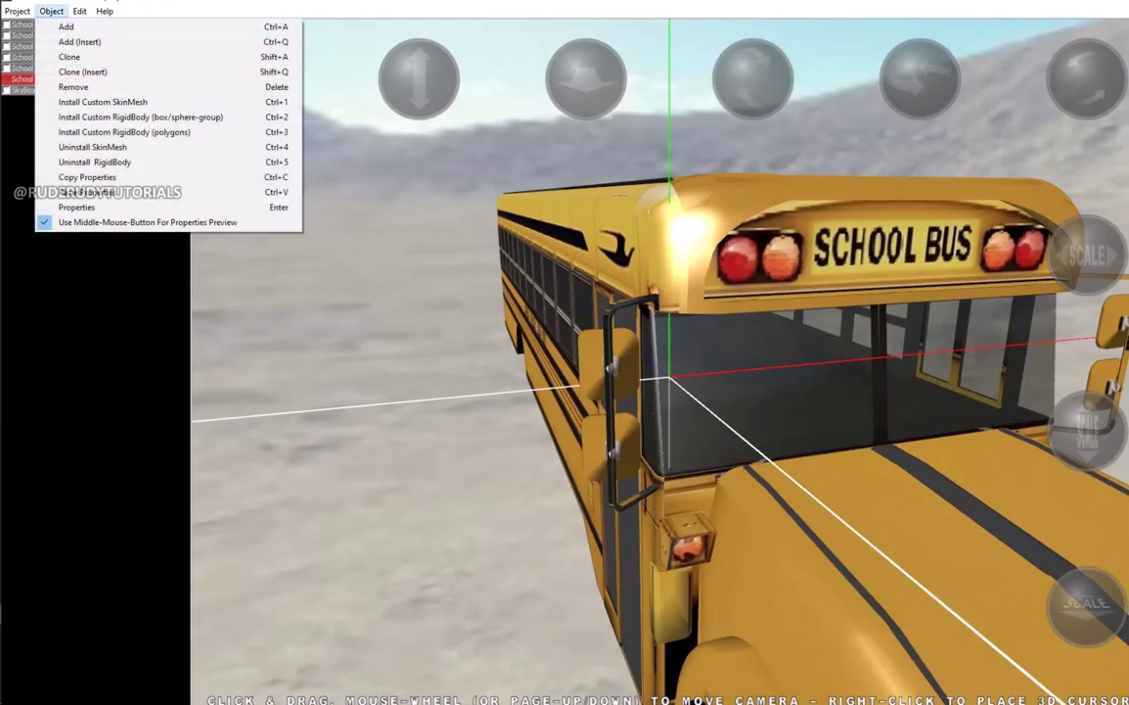
left_click(77, 206)
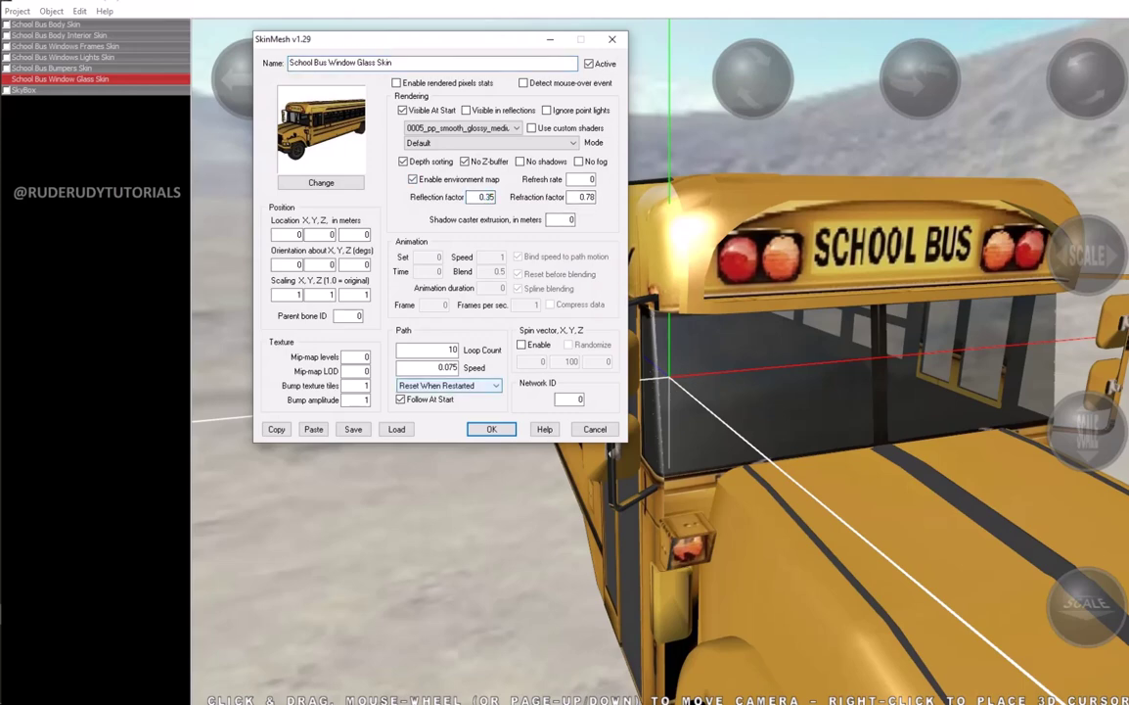
key("Return")
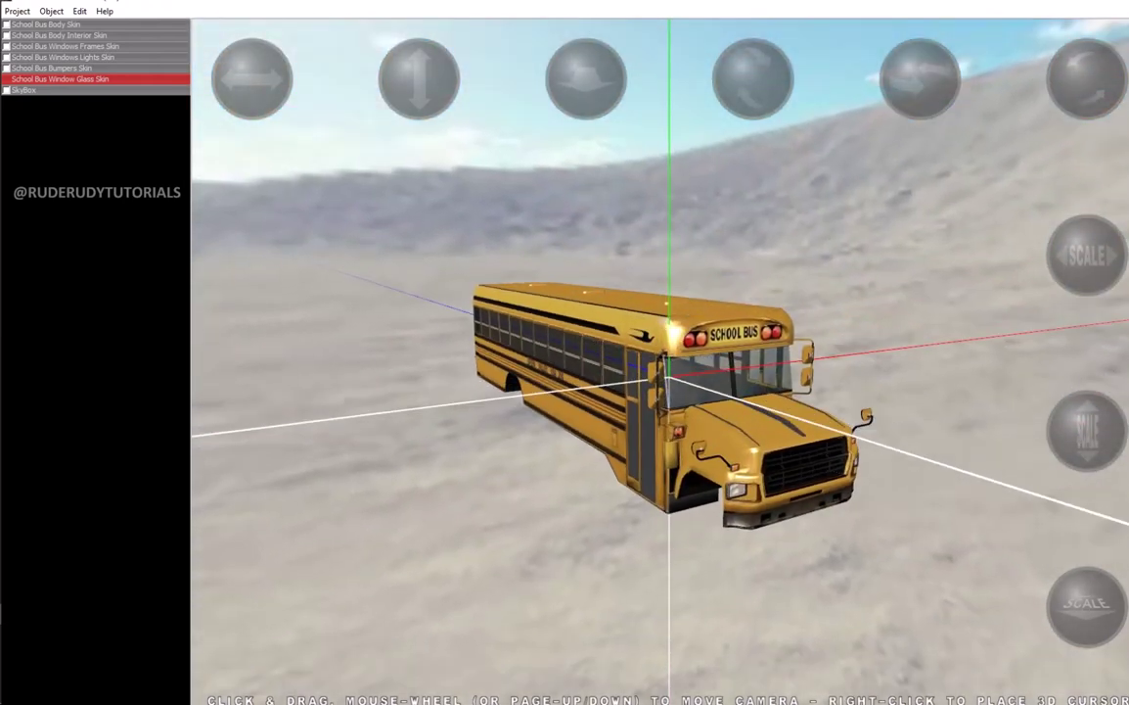
Try the uffizi and nightsky images on the SkyBox and view the bus
double_click(22, 90)
left_click(470, 167)
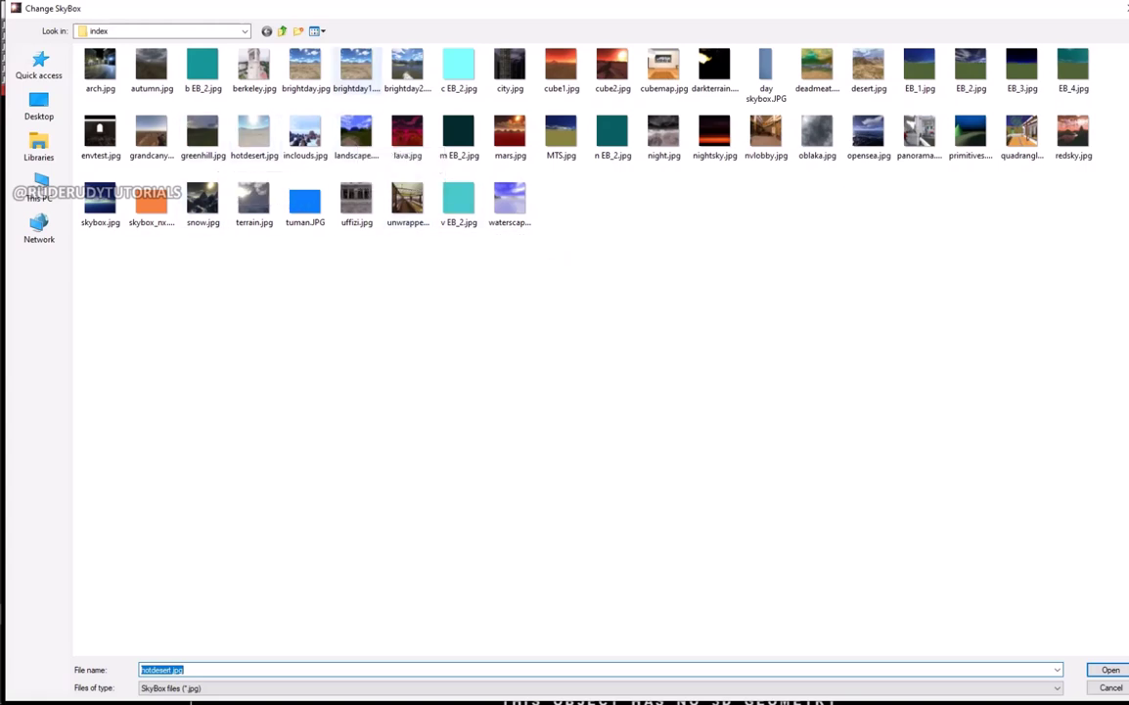
double_click(356, 201)
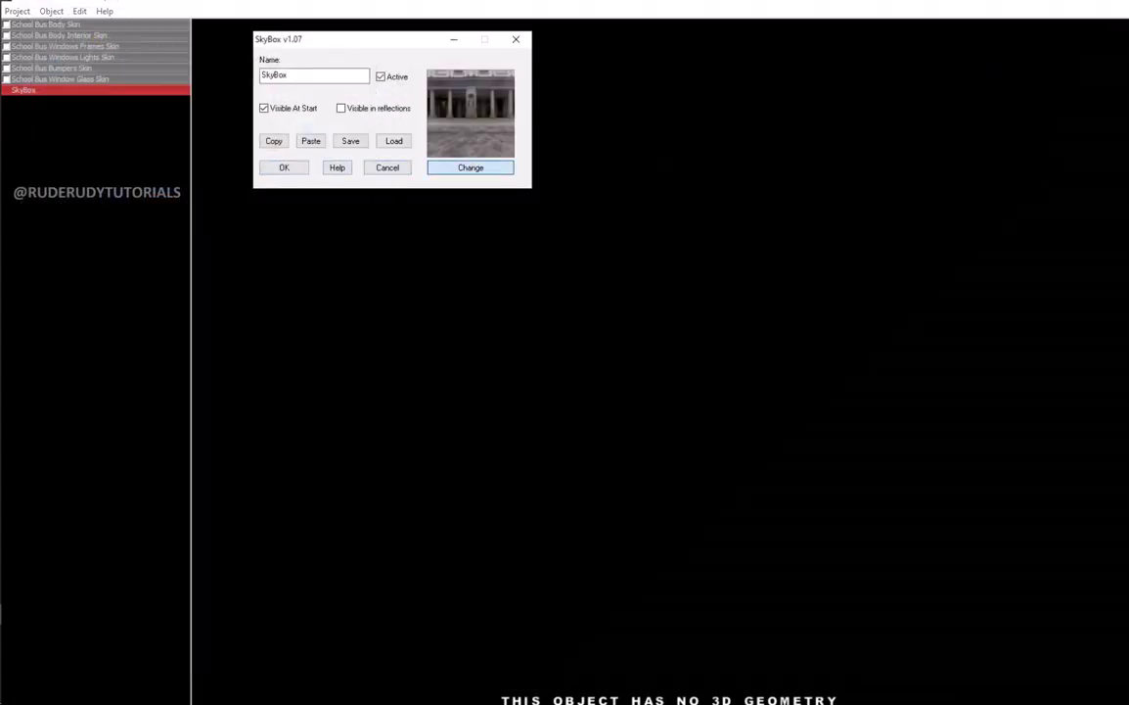
left_click(471, 168)
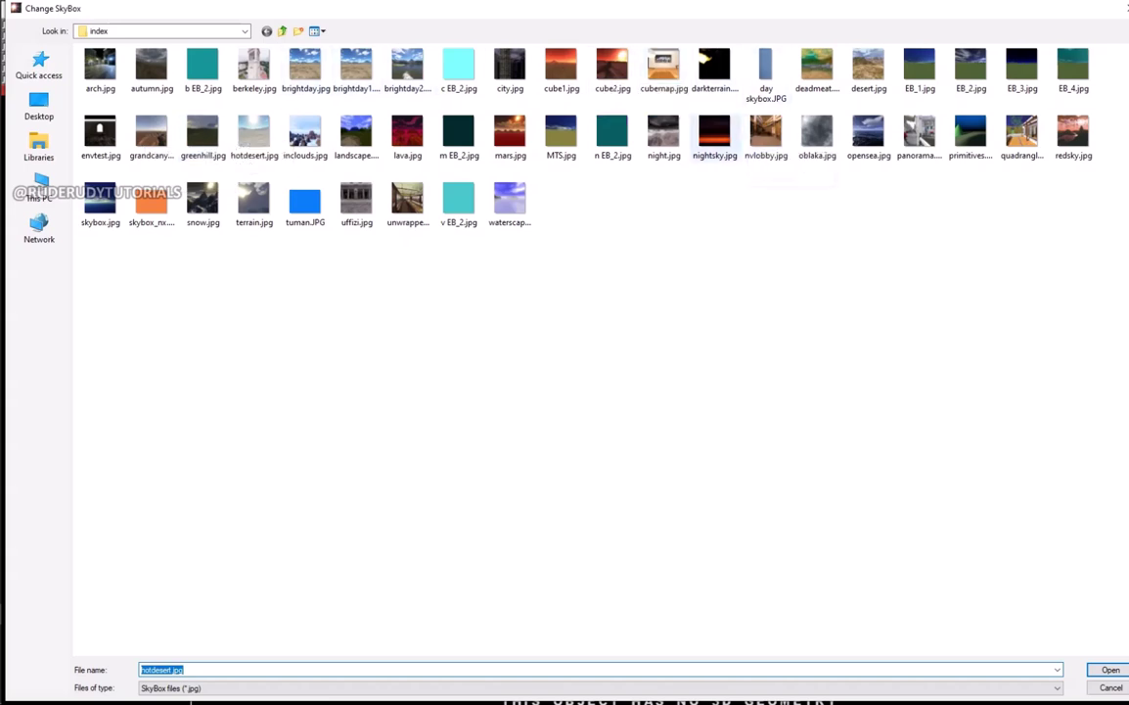
double_click(715, 132)
key("Return")
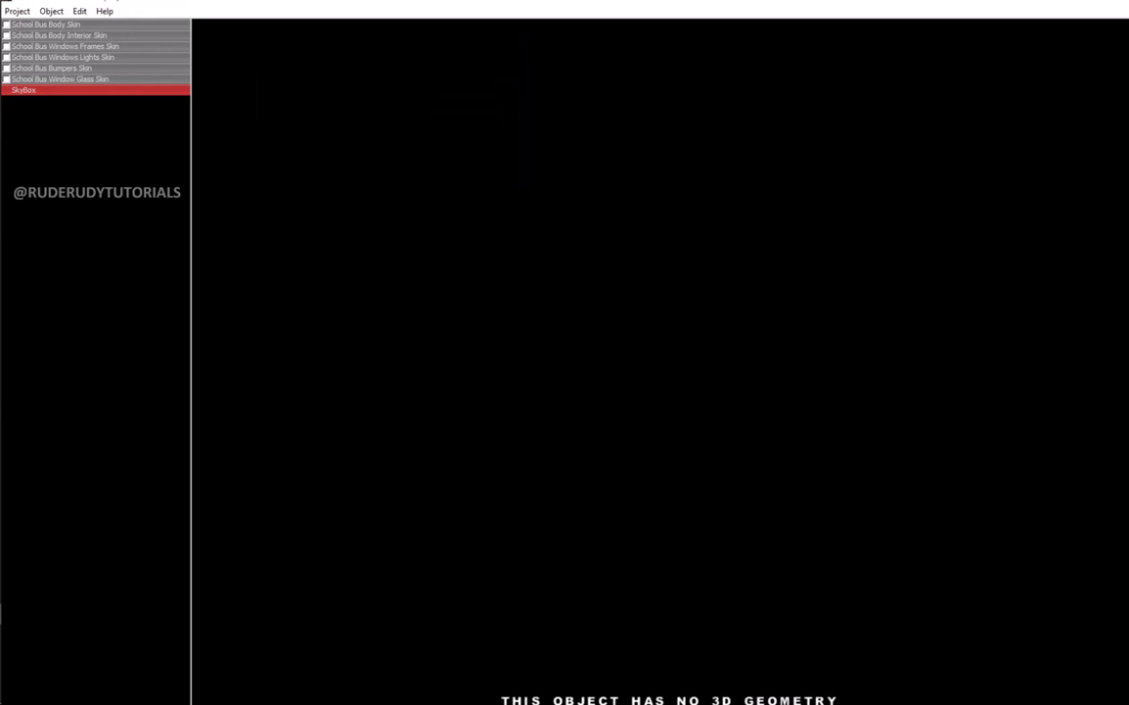
double_click(46, 24)
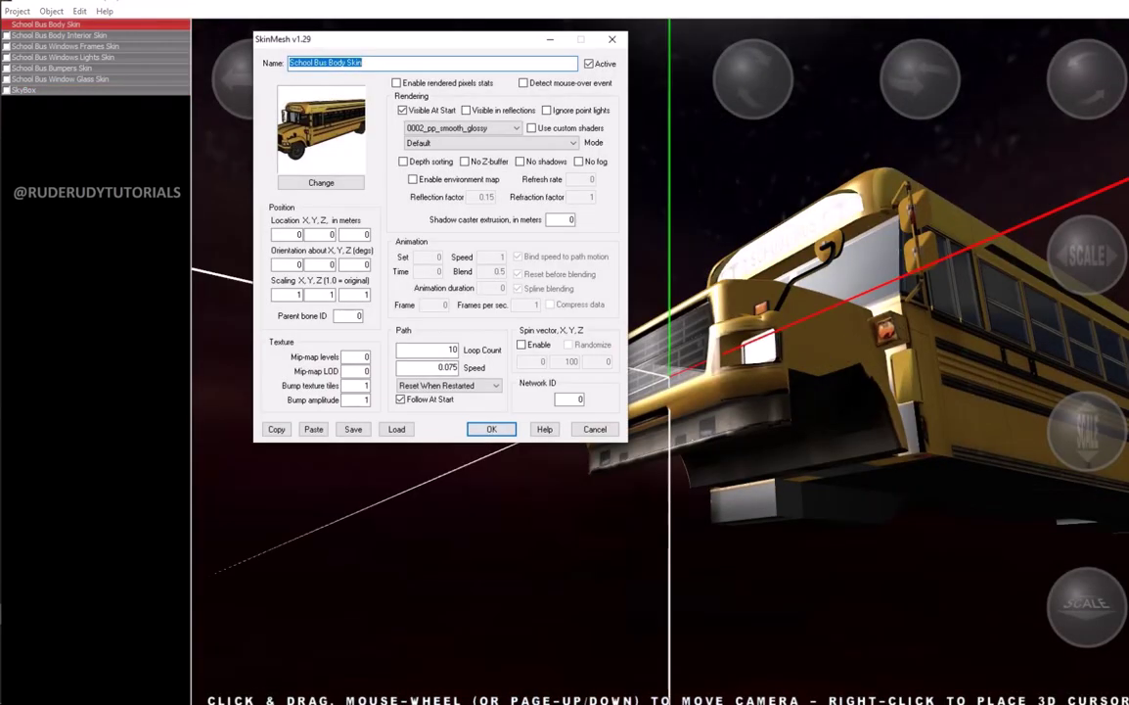
key("Return")
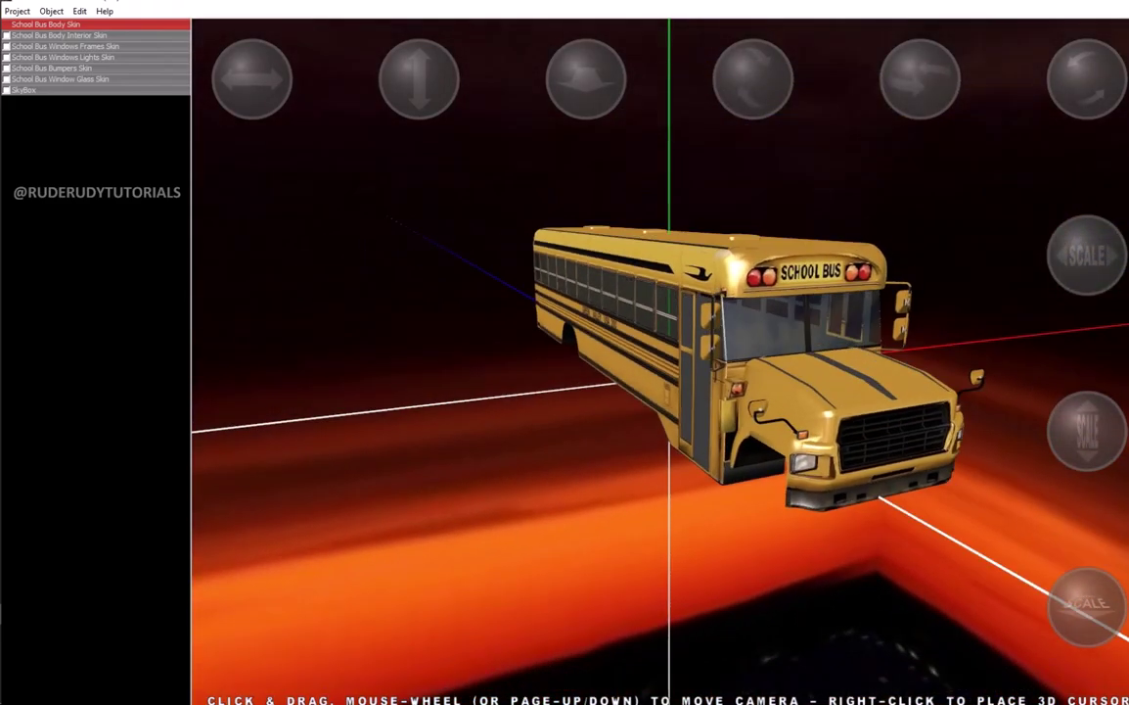
Switch the SkyBox image to waterscape and view the bus against it
left_click(24, 89)
double_click(23, 89)
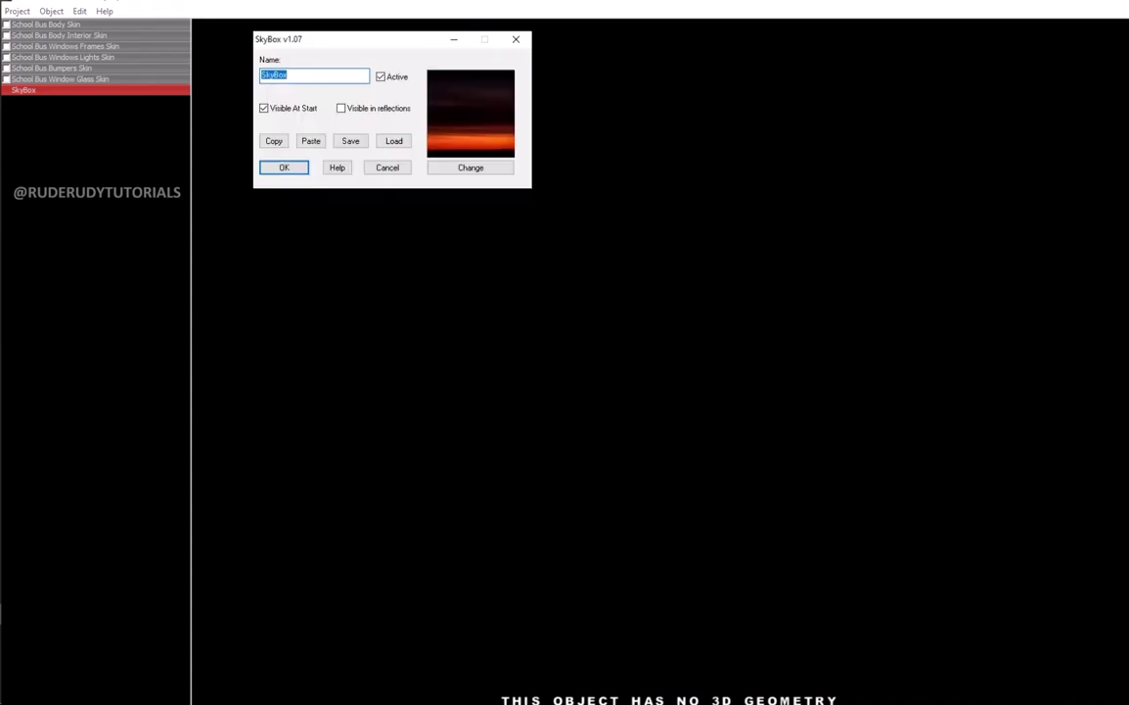
left_click(469, 168)
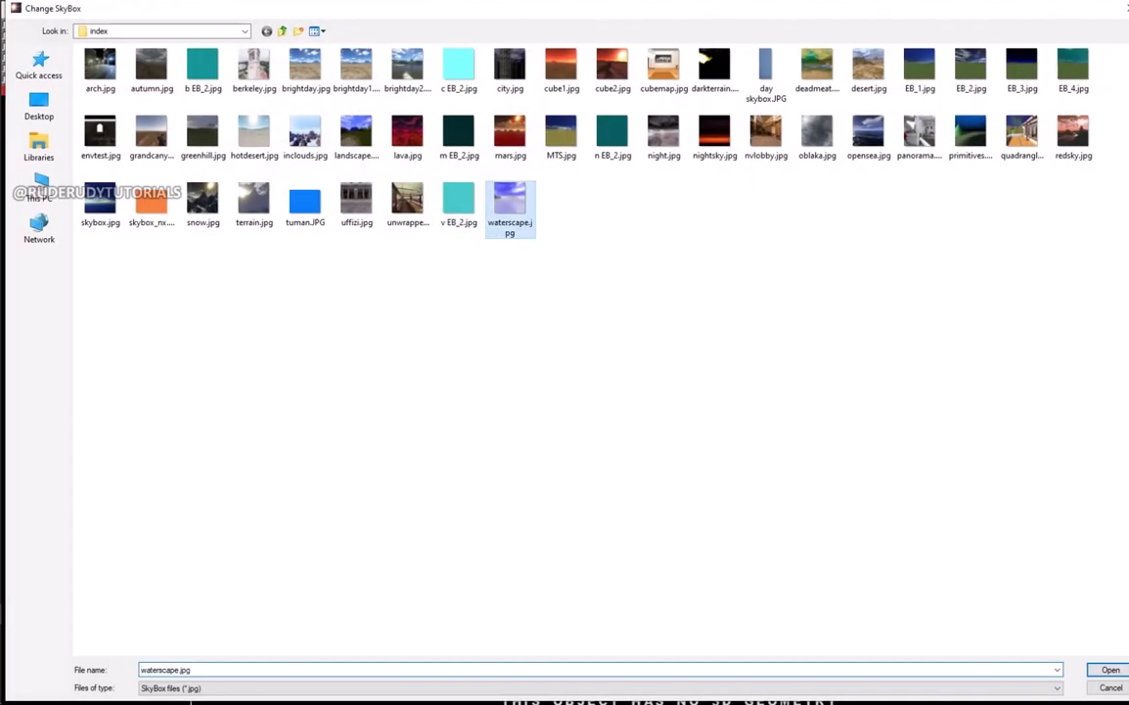
key("Return")
key("Return")
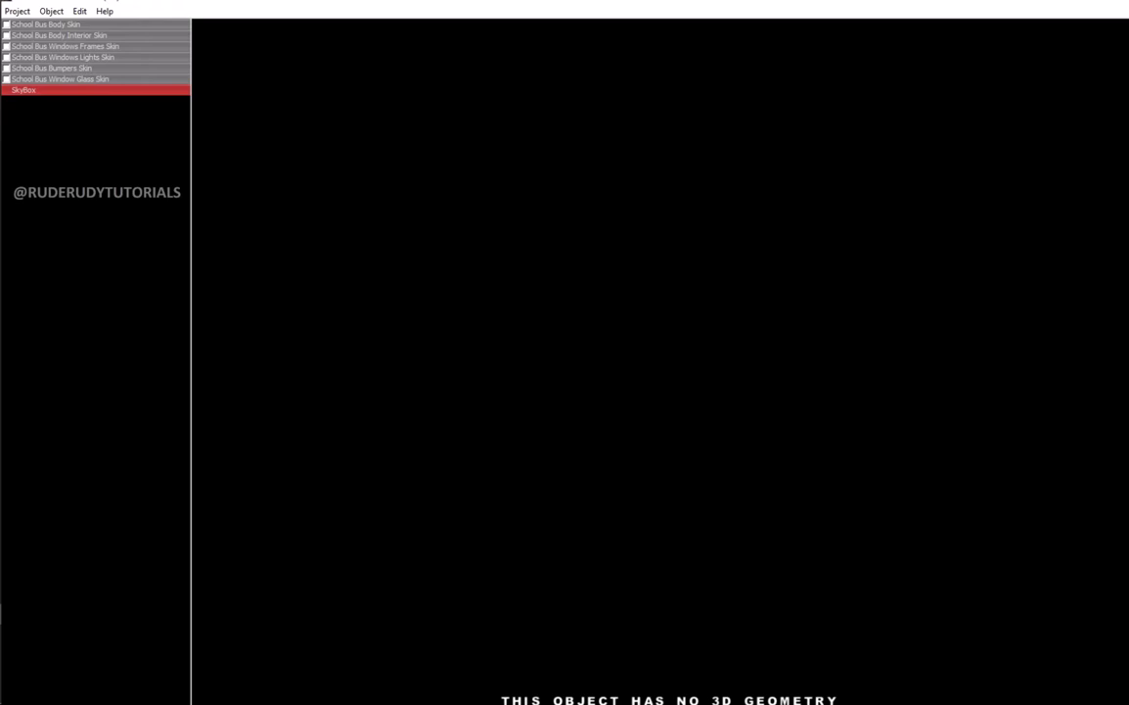
double_click(46, 23)
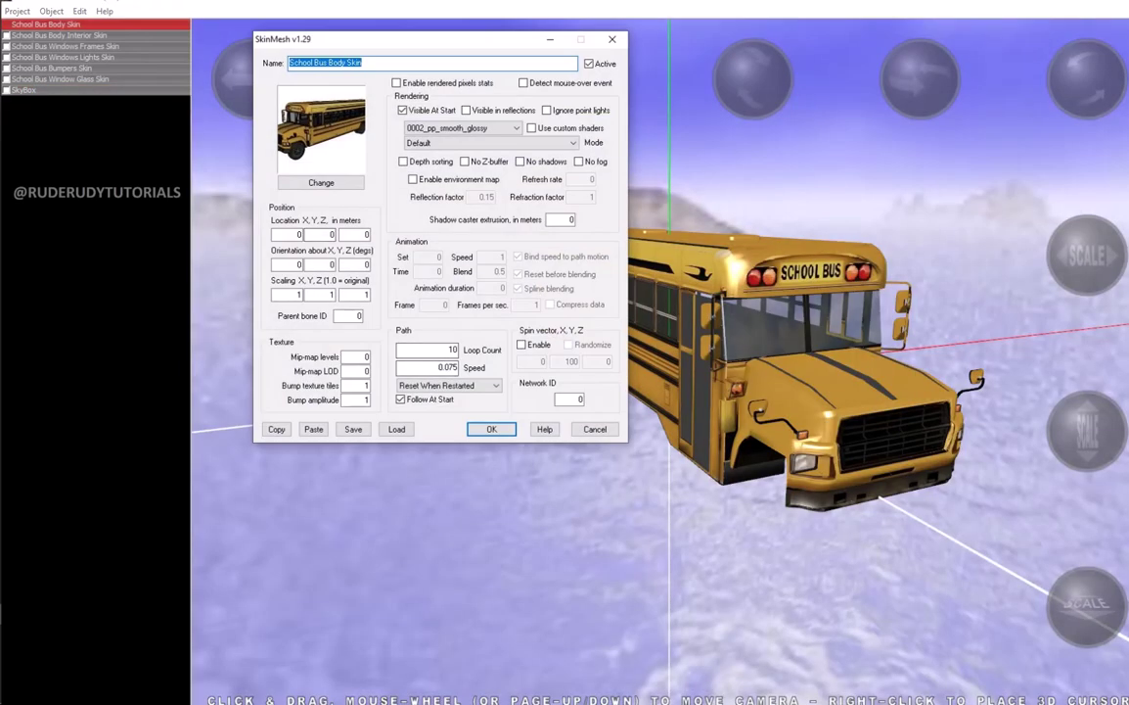
key("Return")
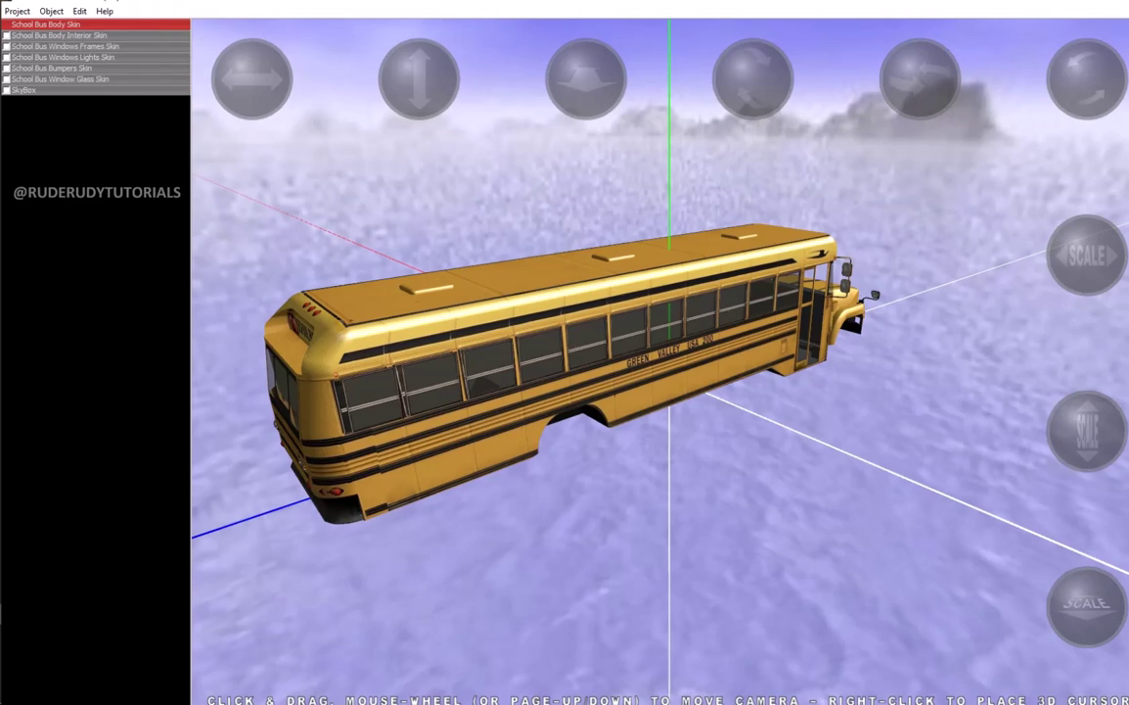
Add a RigidBody object to the scene
left_click(17, 11)
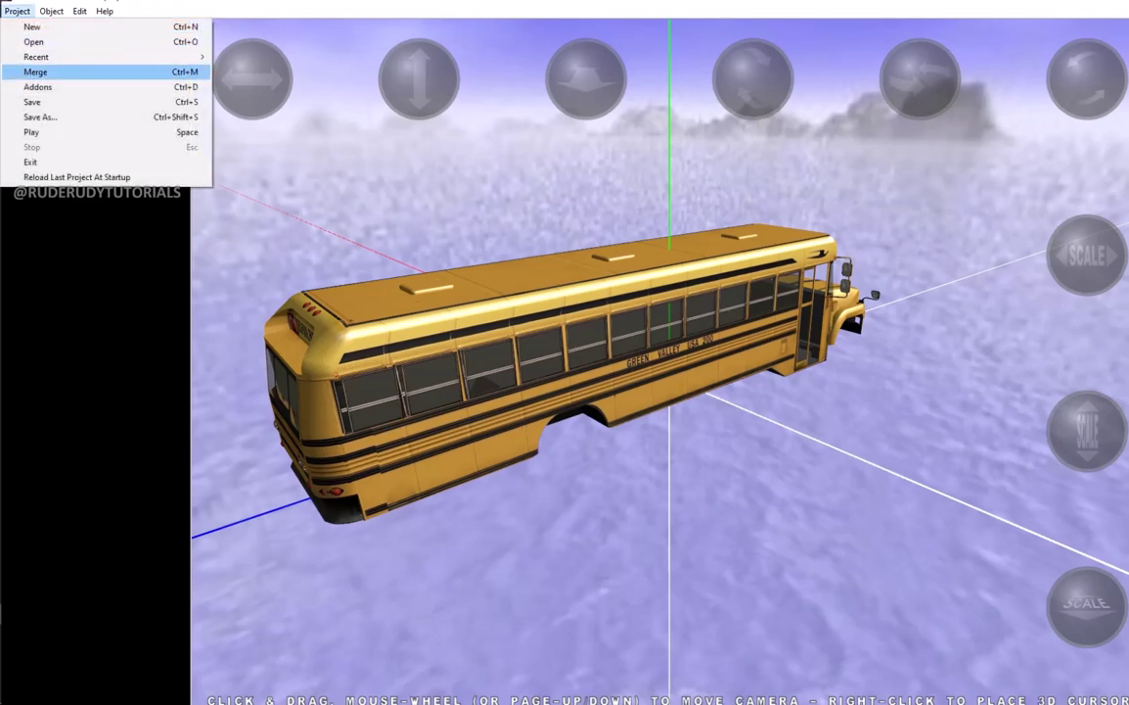
mouse_move(39, 57)
left_click(59, 26)
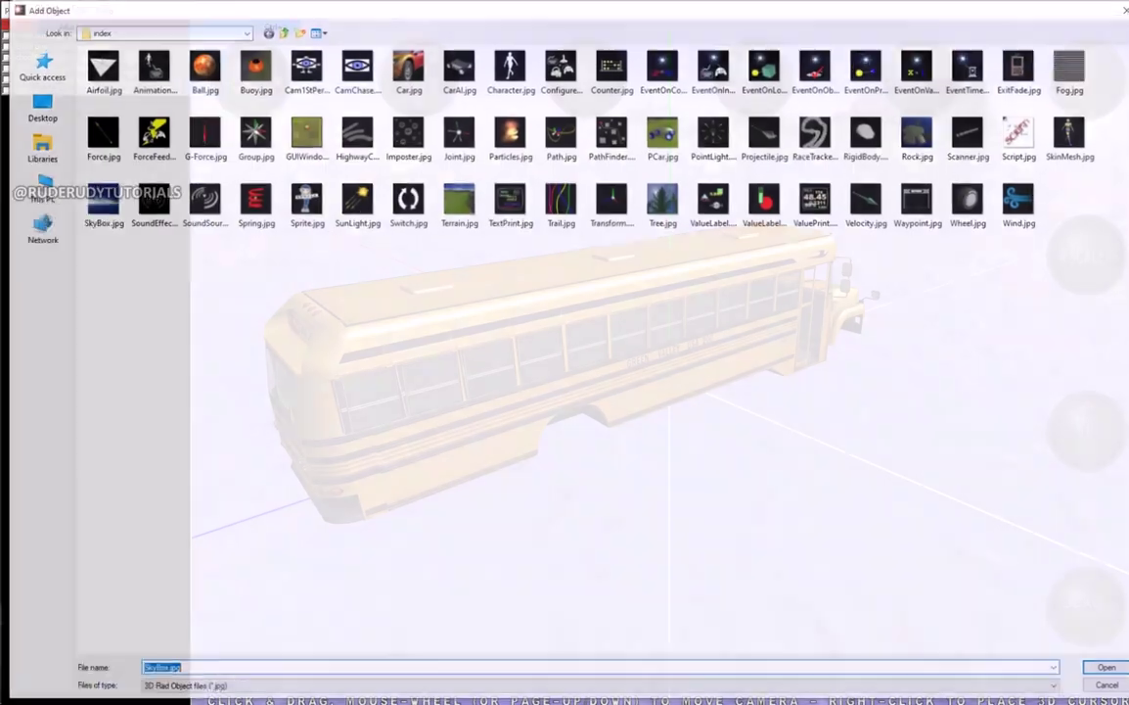
double_click(868, 133)
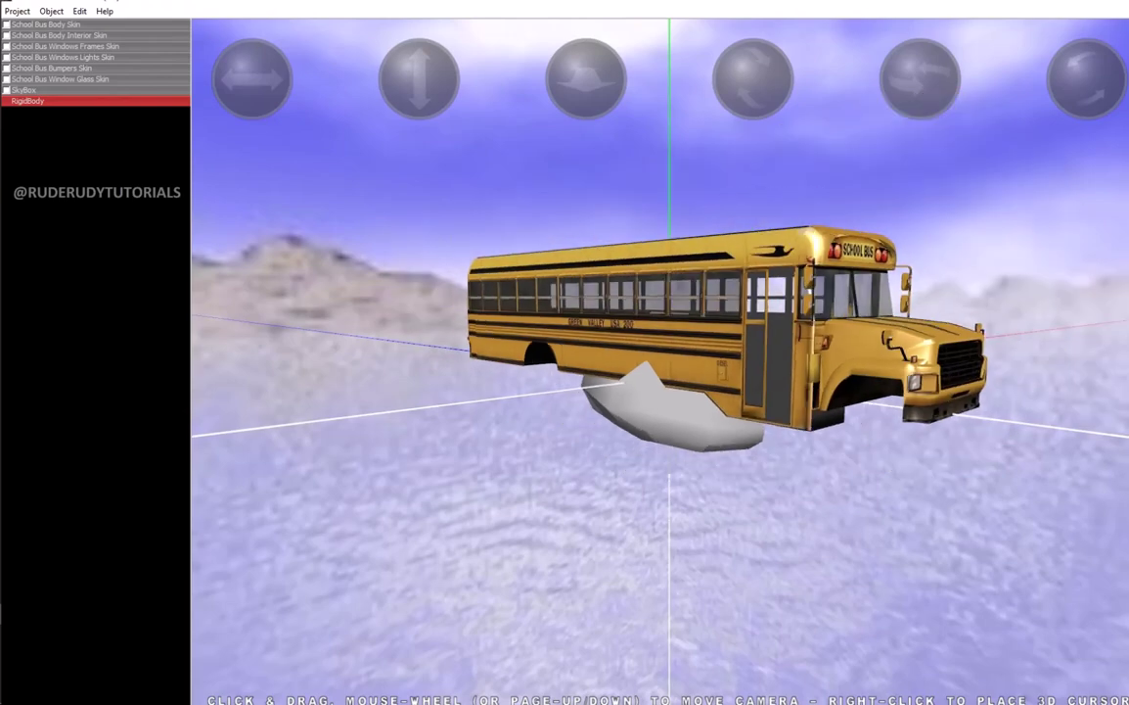
Set the RigidBody's geometry to Dirt Terrain road Brick Side Rails
left_click(51, 11)
left_click(58, 206)
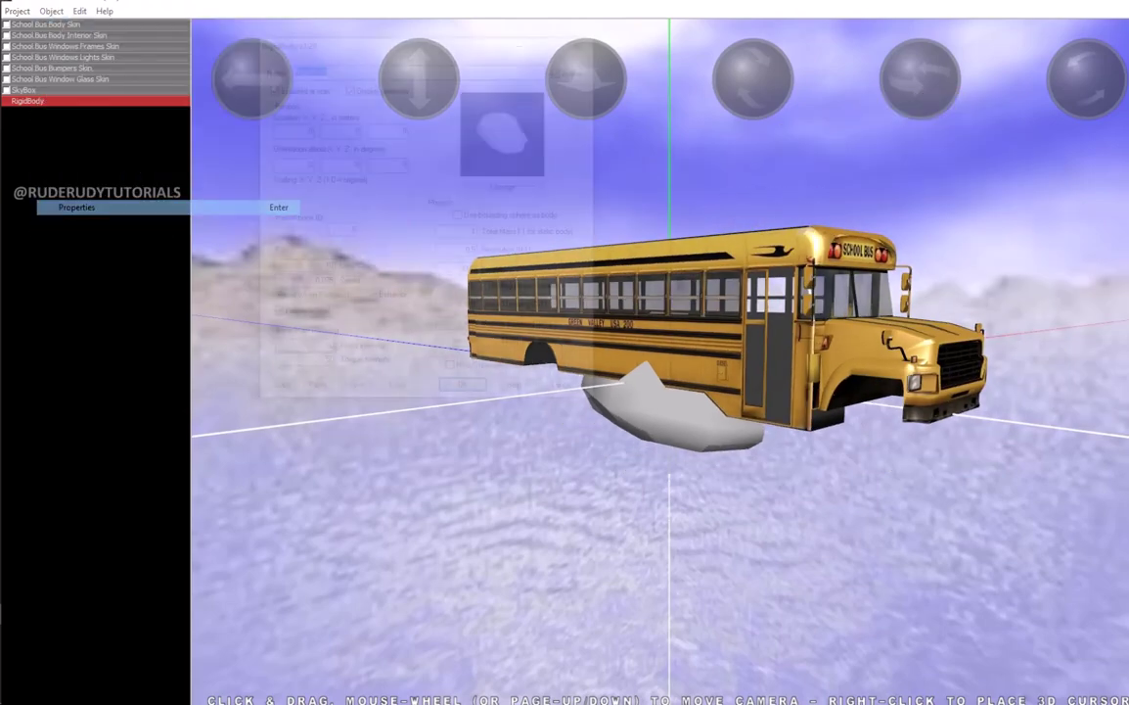
left_click(506, 186)
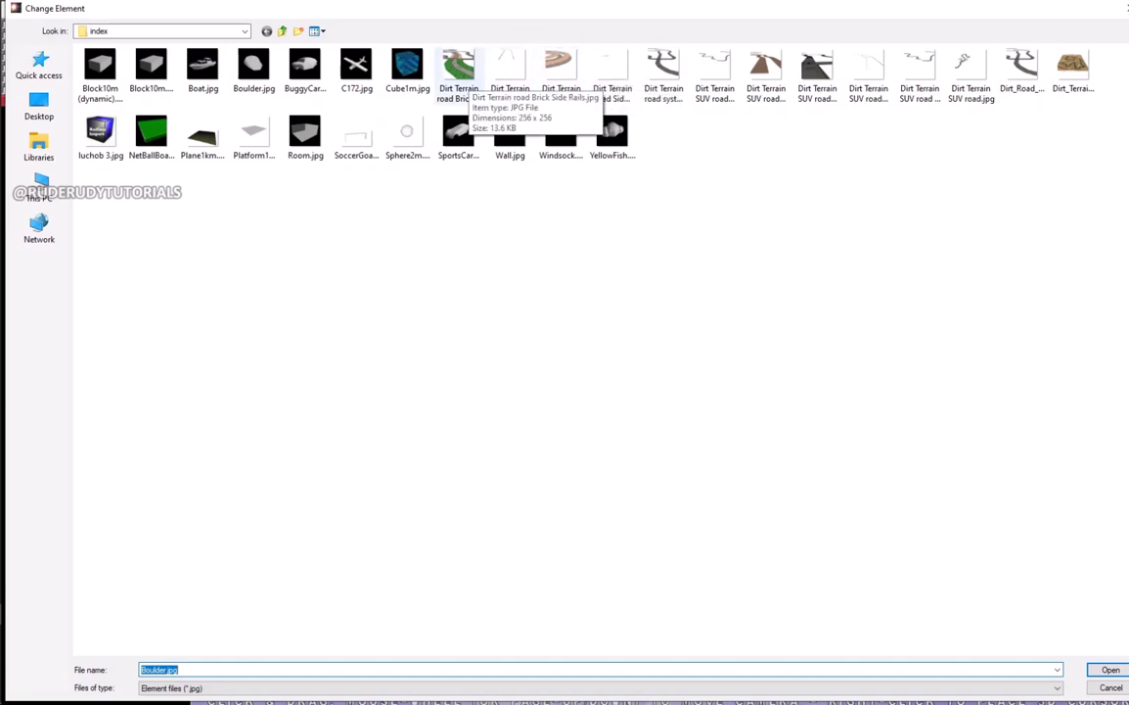
double_click(458, 69)
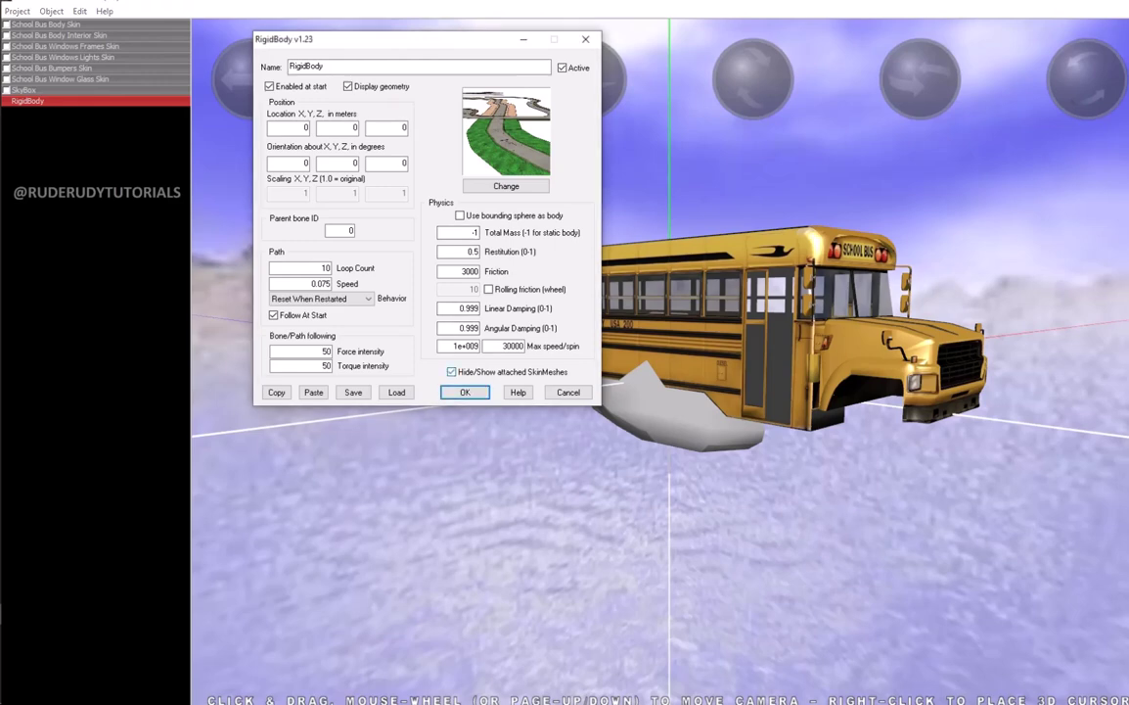
key("Return")
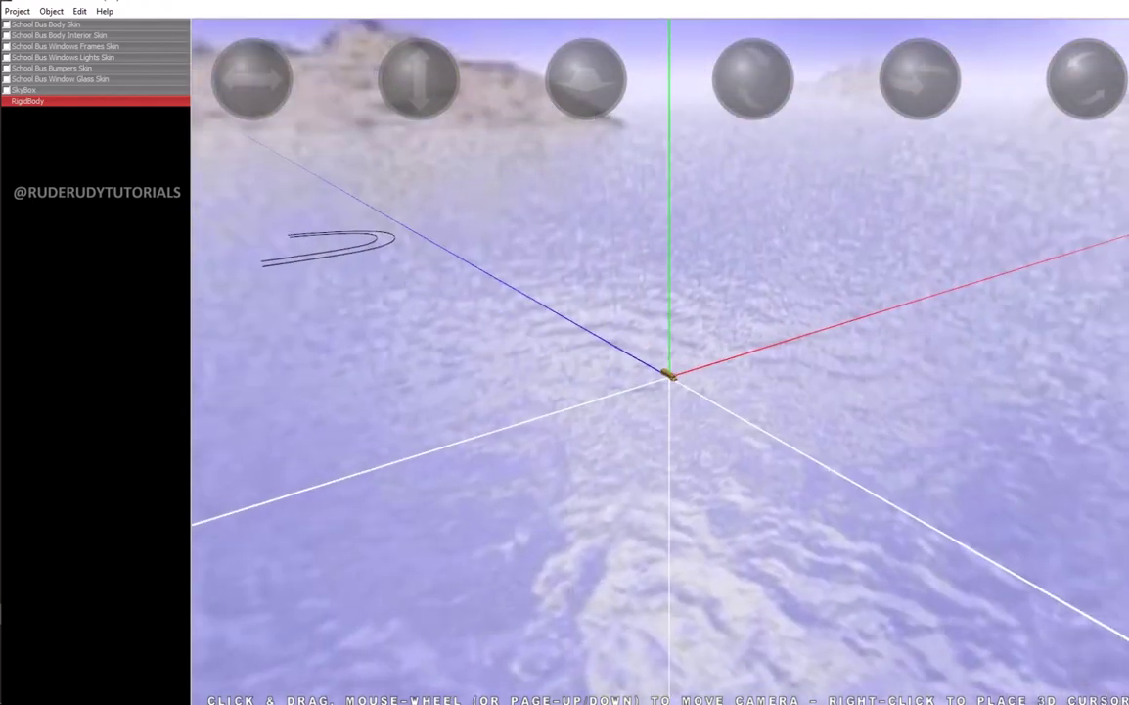
Change the RigidBody's shape to the flat platform model
key("Return")
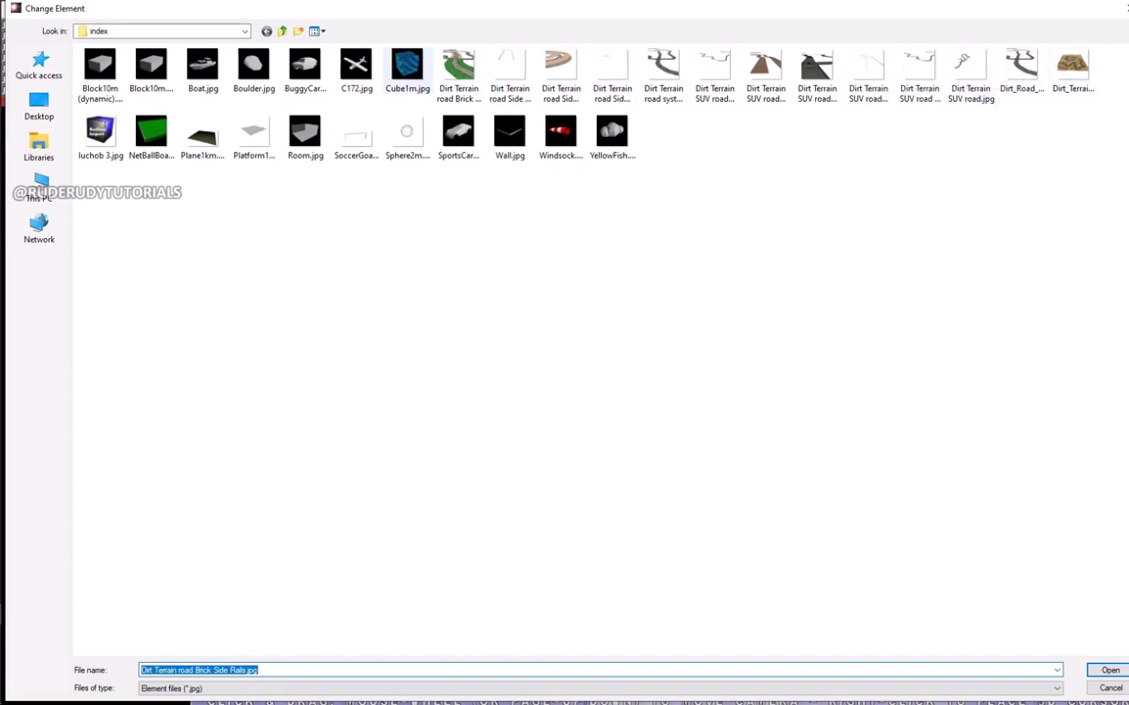
double_click(202, 132)
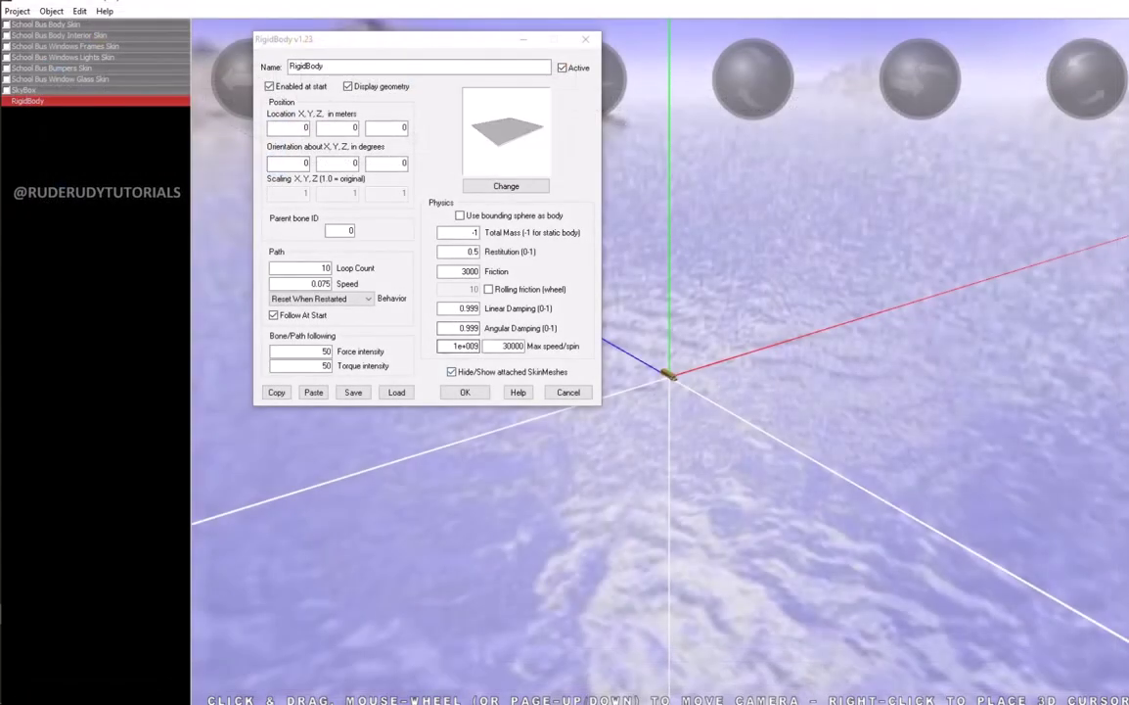
key("Return")
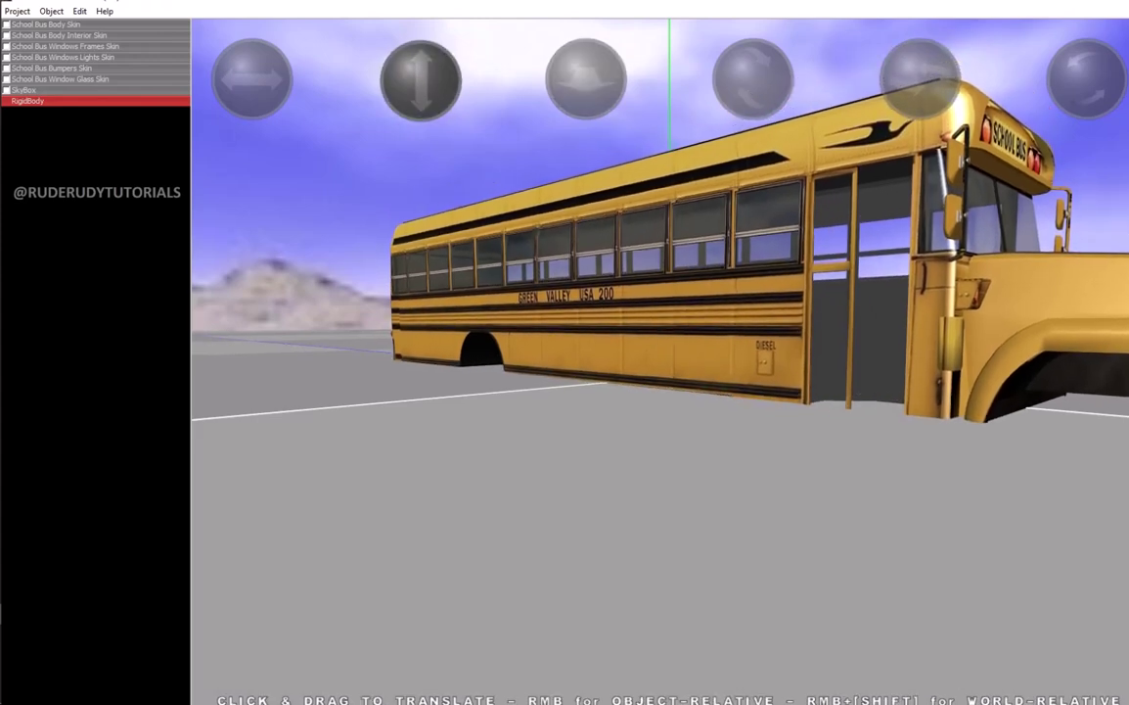
scroll(661, 363, "down", 5)
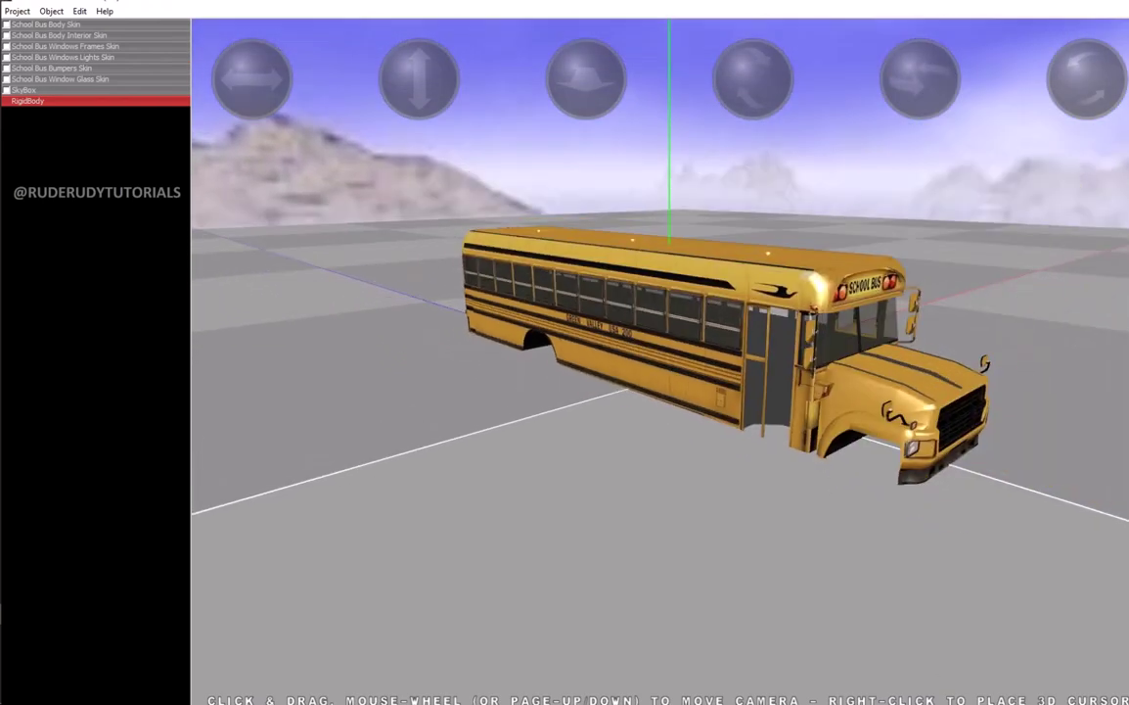
left_click(51, 11)
Add a Car and a Group object, linking School Bus Body Skin to the group
left_click(66, 26)
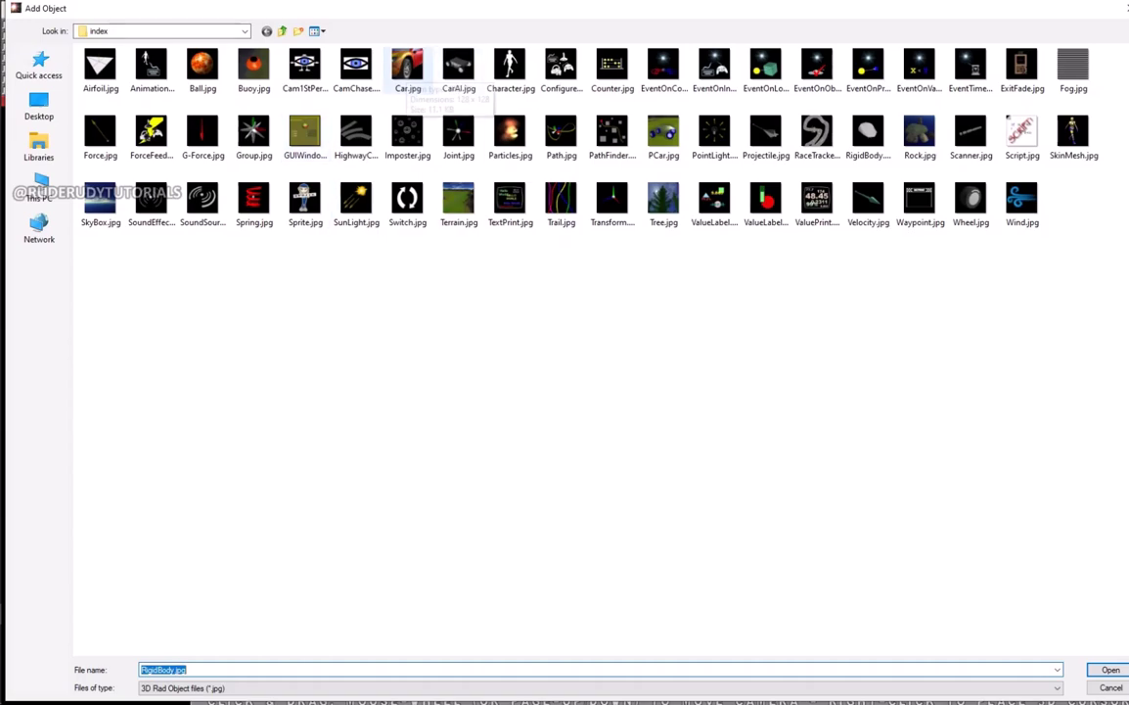
double_click(407, 67)
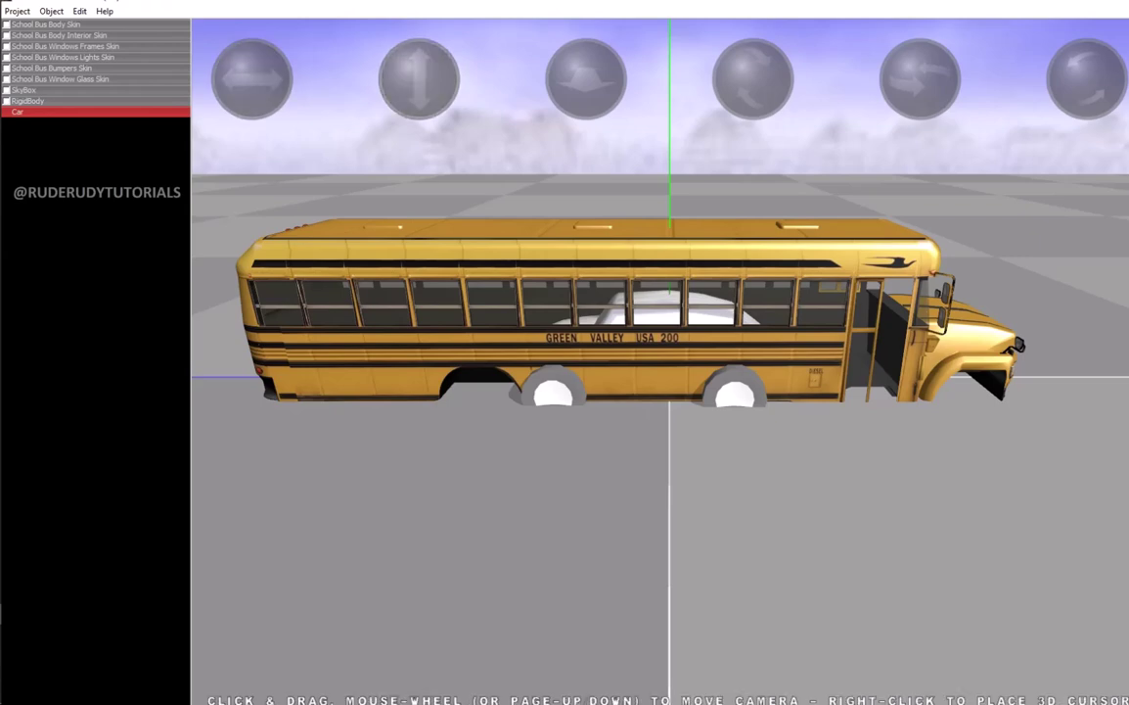
key("alt+o")
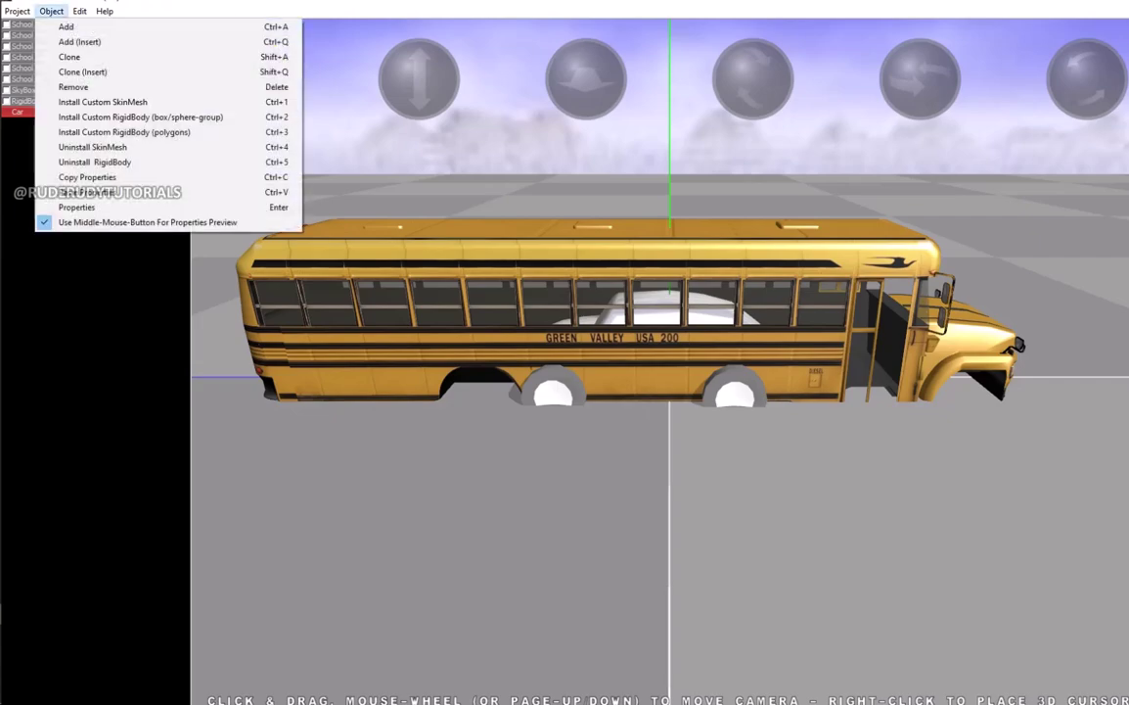
key("Return")
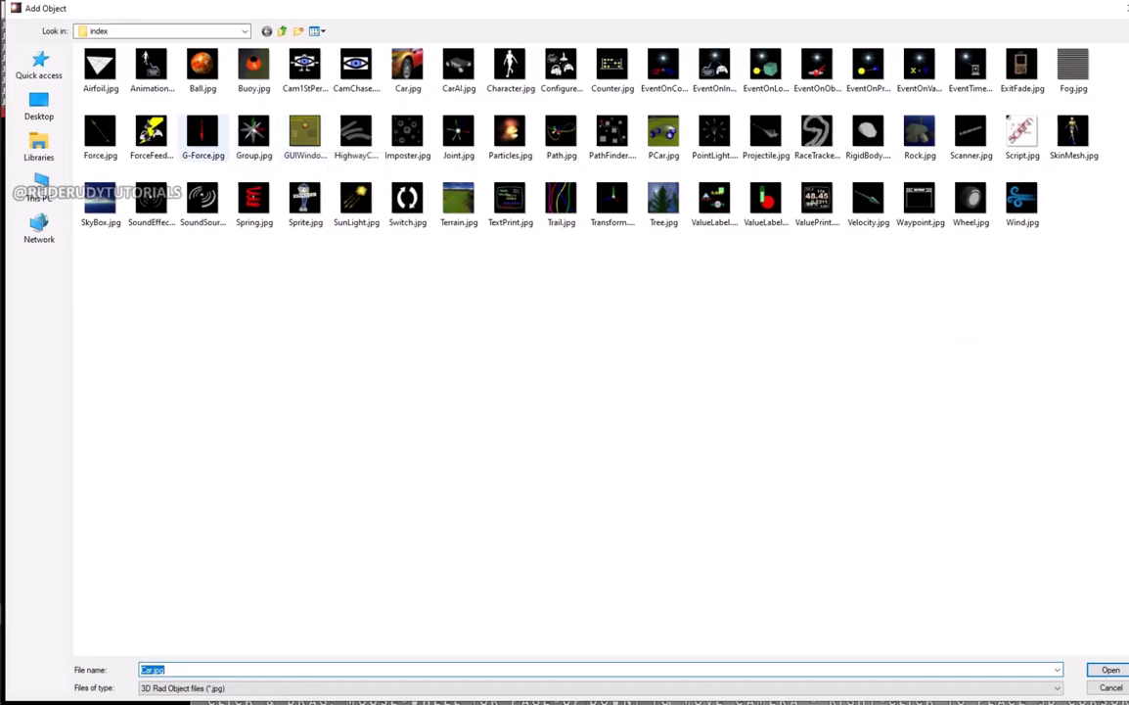
left_click(253, 132)
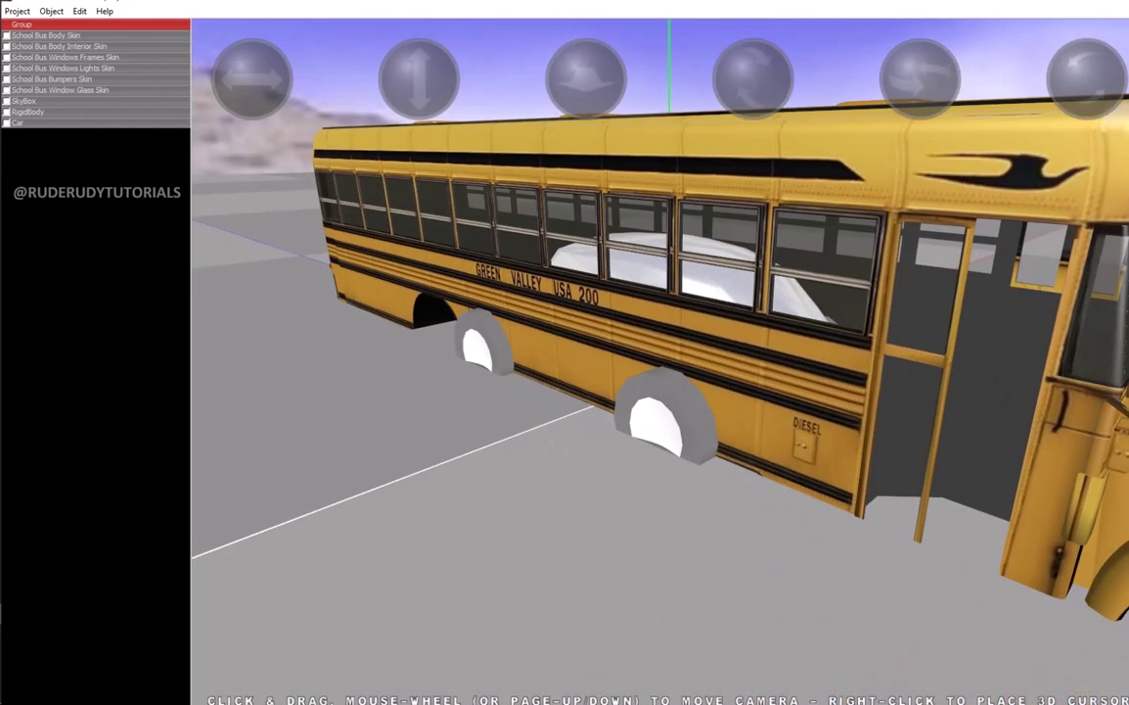
left_click(6, 36)
Move RigidBody and SkyBox to the top of the object list and place Car directly below Group
left_click(28, 112)
left_click_drag(27, 112, 28, 23)
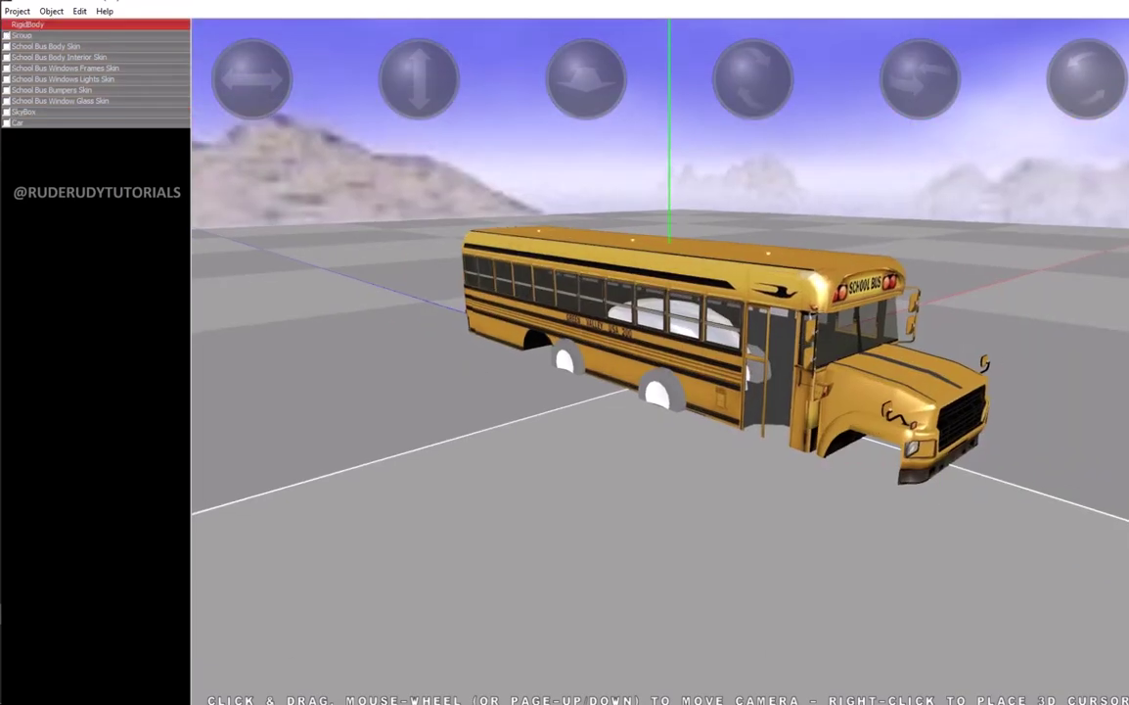
left_click(28, 112)
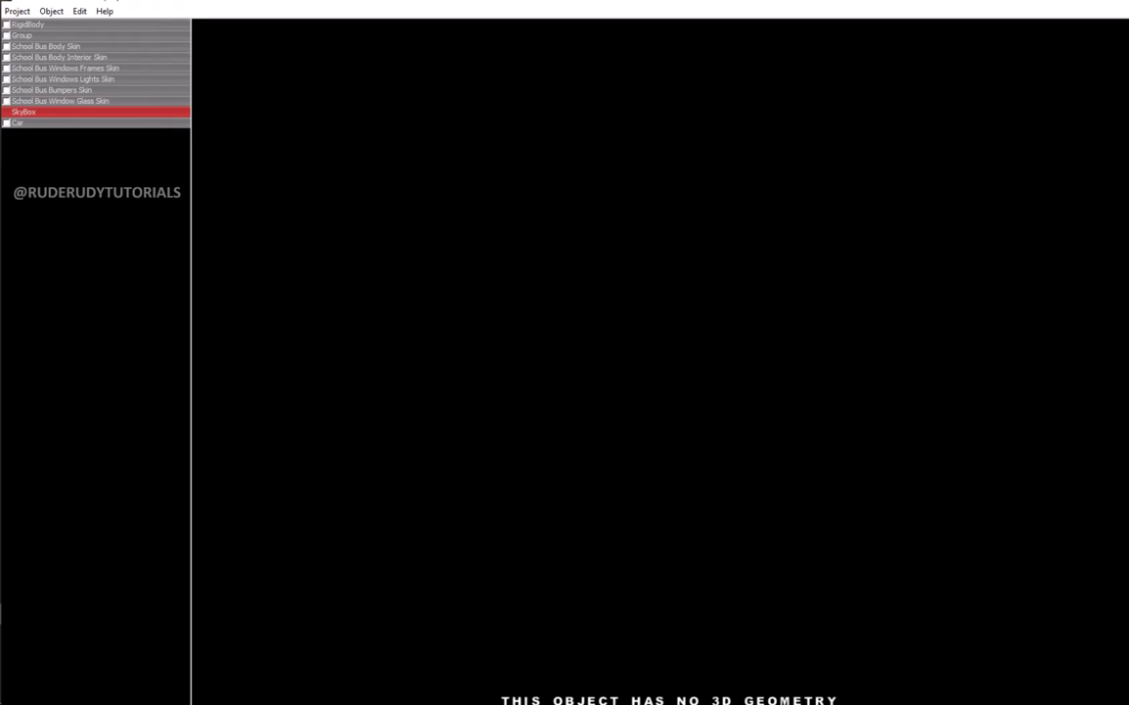
left_click_drag(28, 111, 28, 24)
left_click(17, 122)
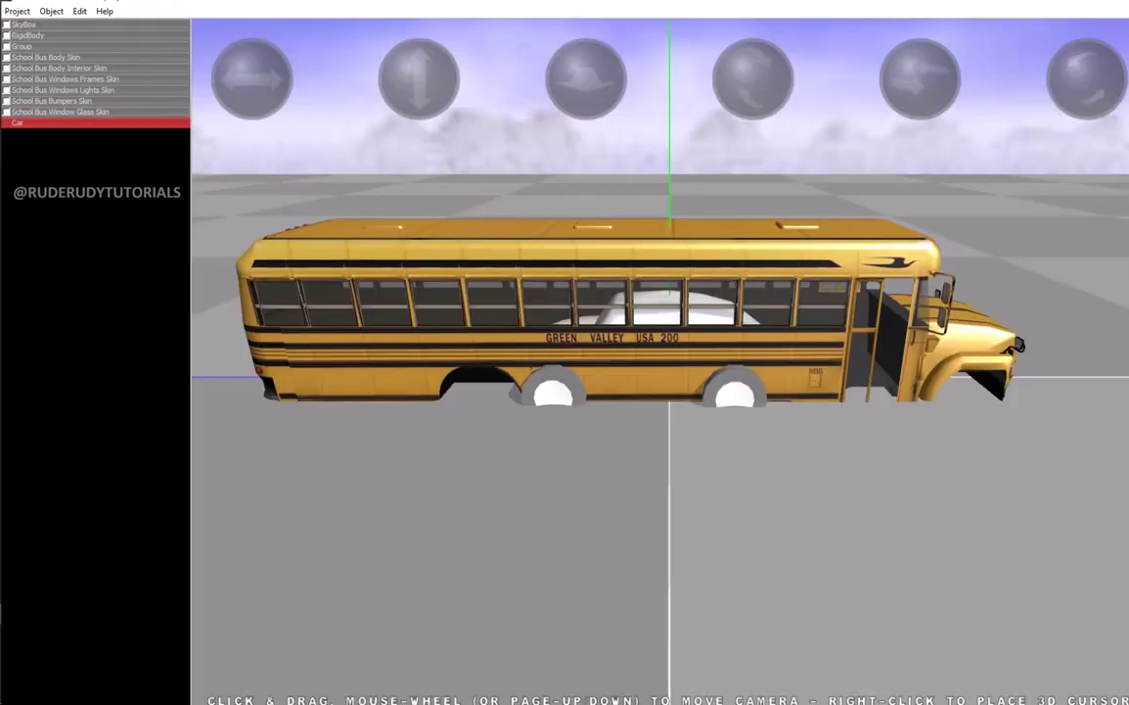
left_click_drag(17, 122, 17, 57)
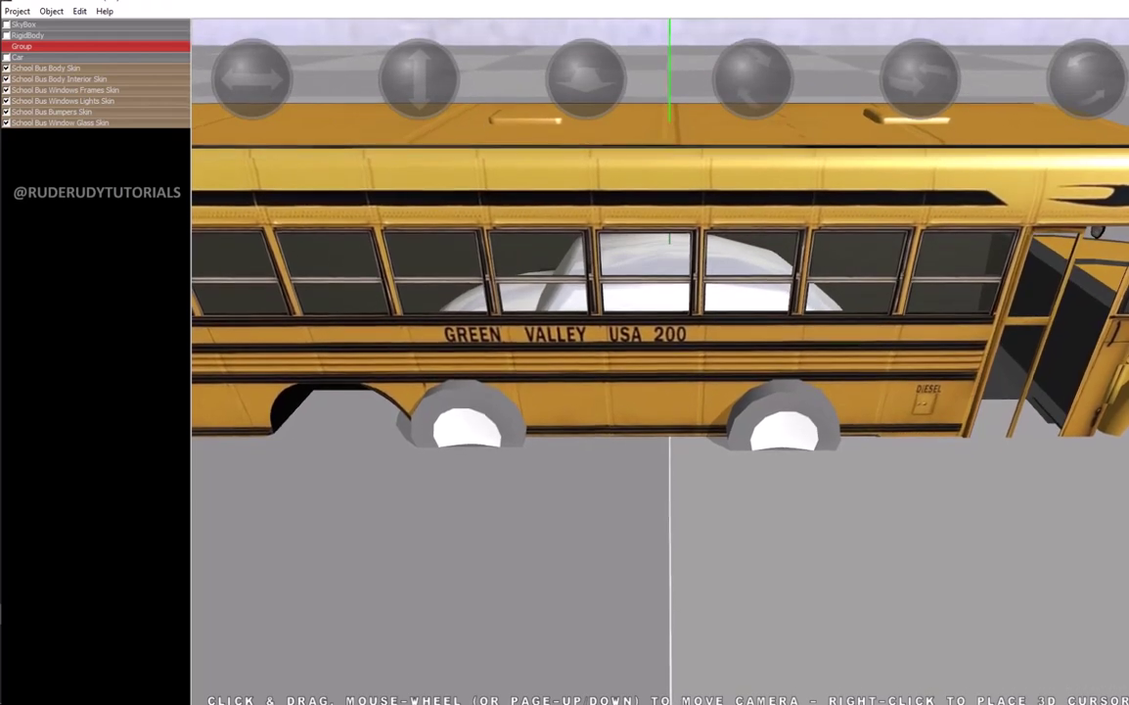
Rotate the bus Group 180 degrees about the Y axis
key("Return")
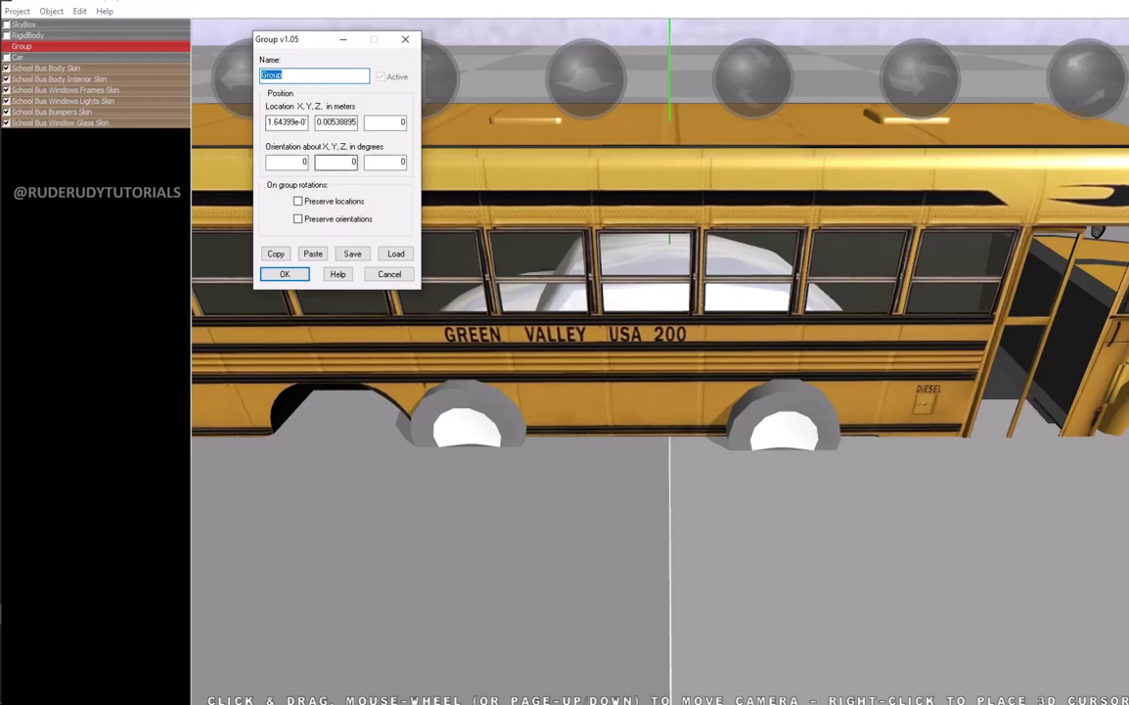
left_click(337, 162)
type("180")
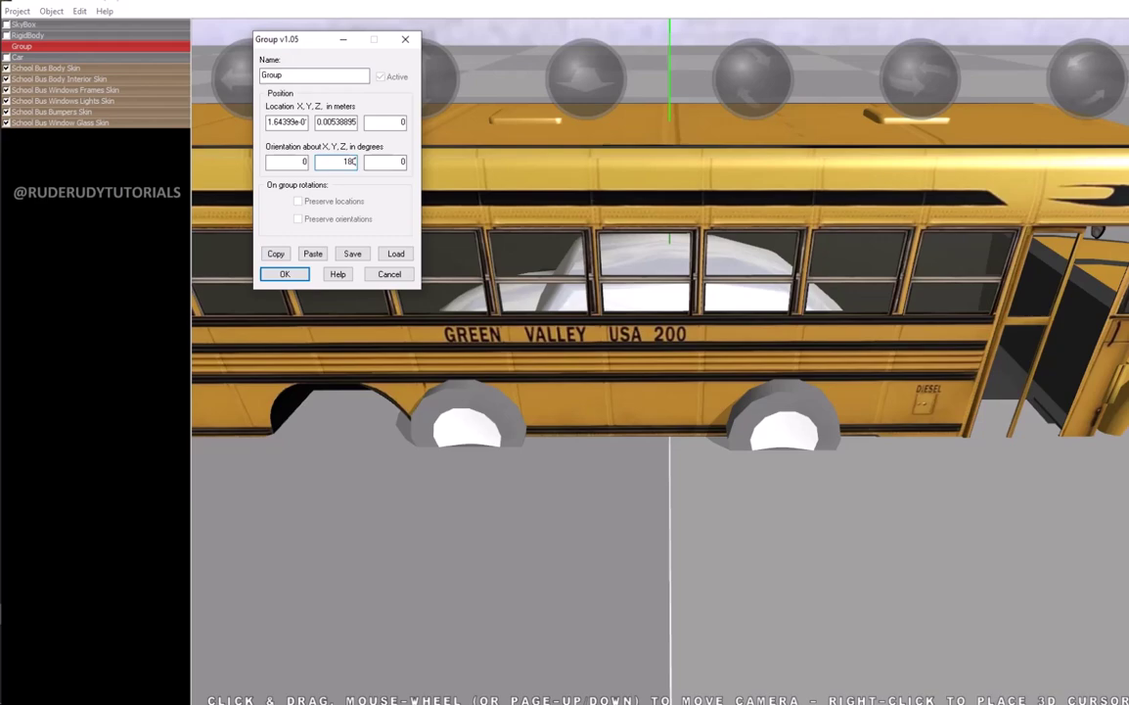
key("Return")
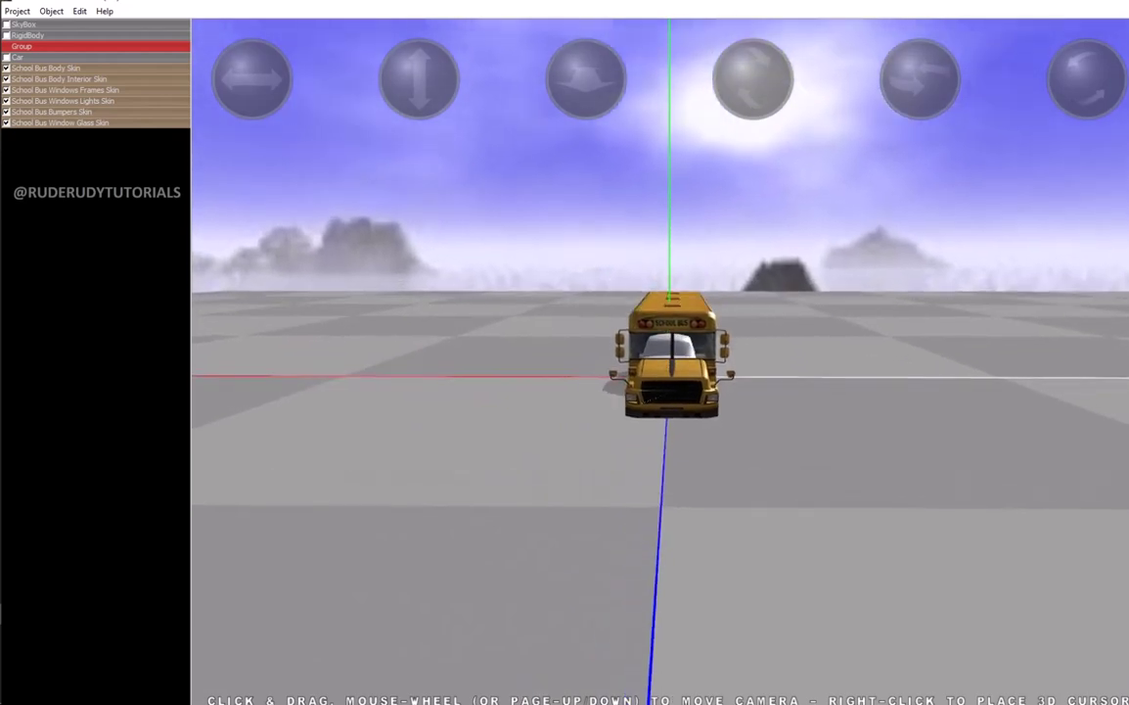
scroll(660, 446, "up", 3)
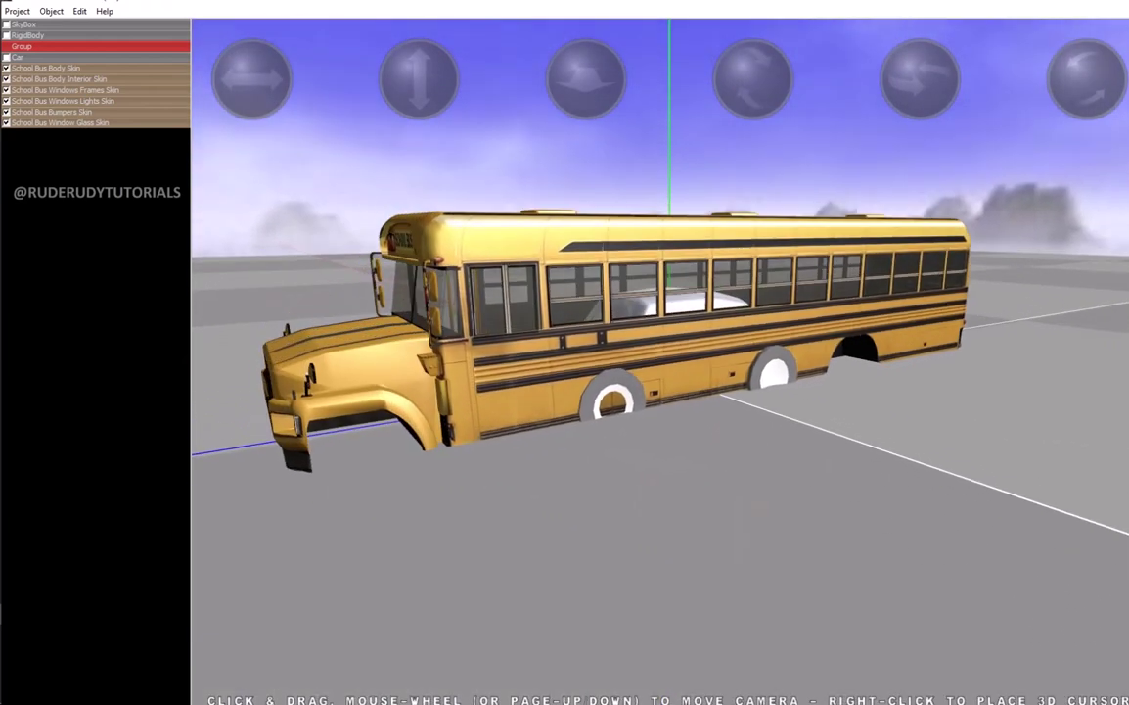
Give the Car the Ikarus250 bus body
double_click(18, 57)
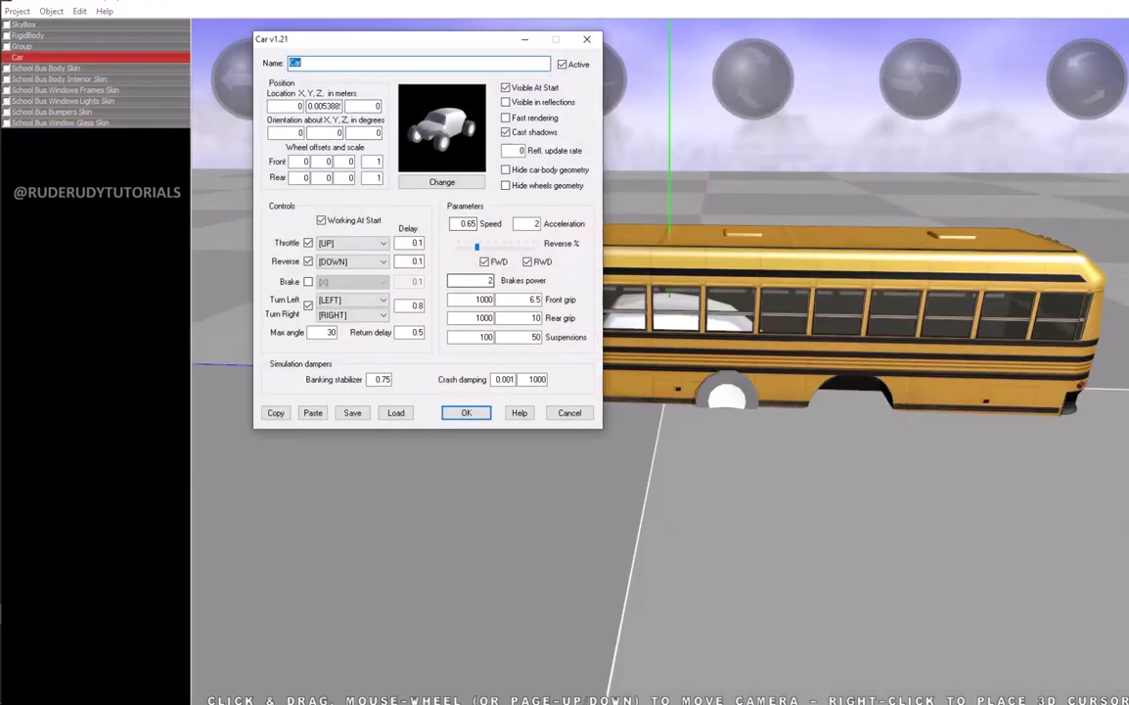
left_click(442, 182)
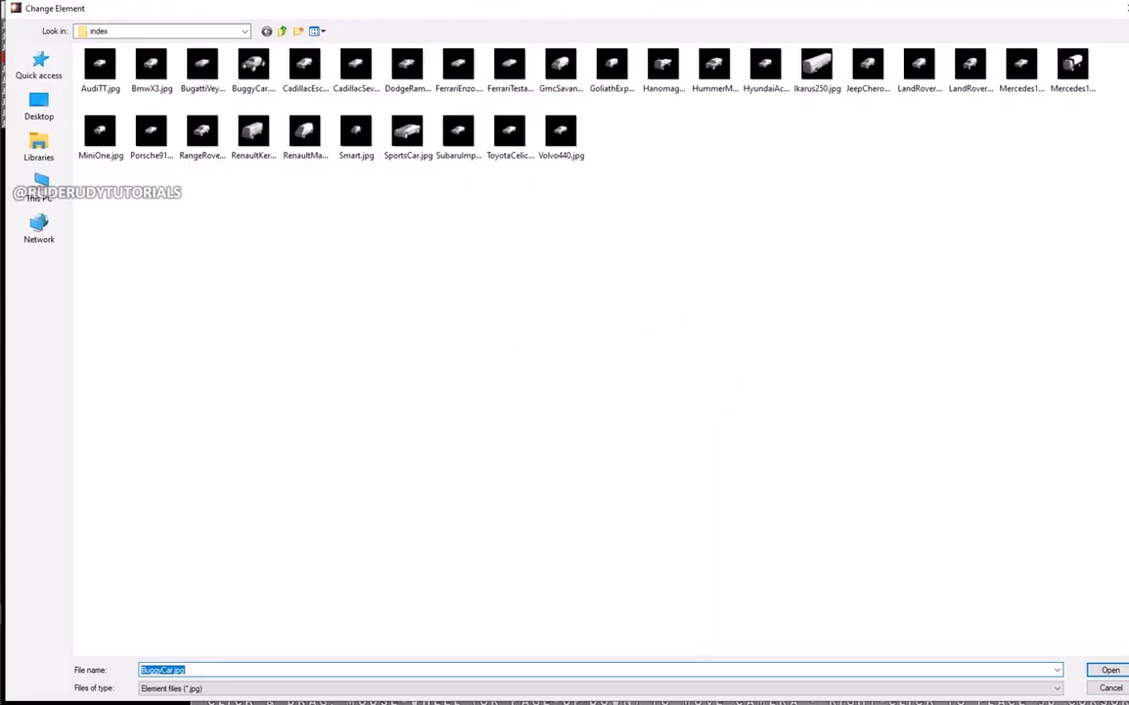
left_click(561, 132)
left_click(817, 68)
key("Return")
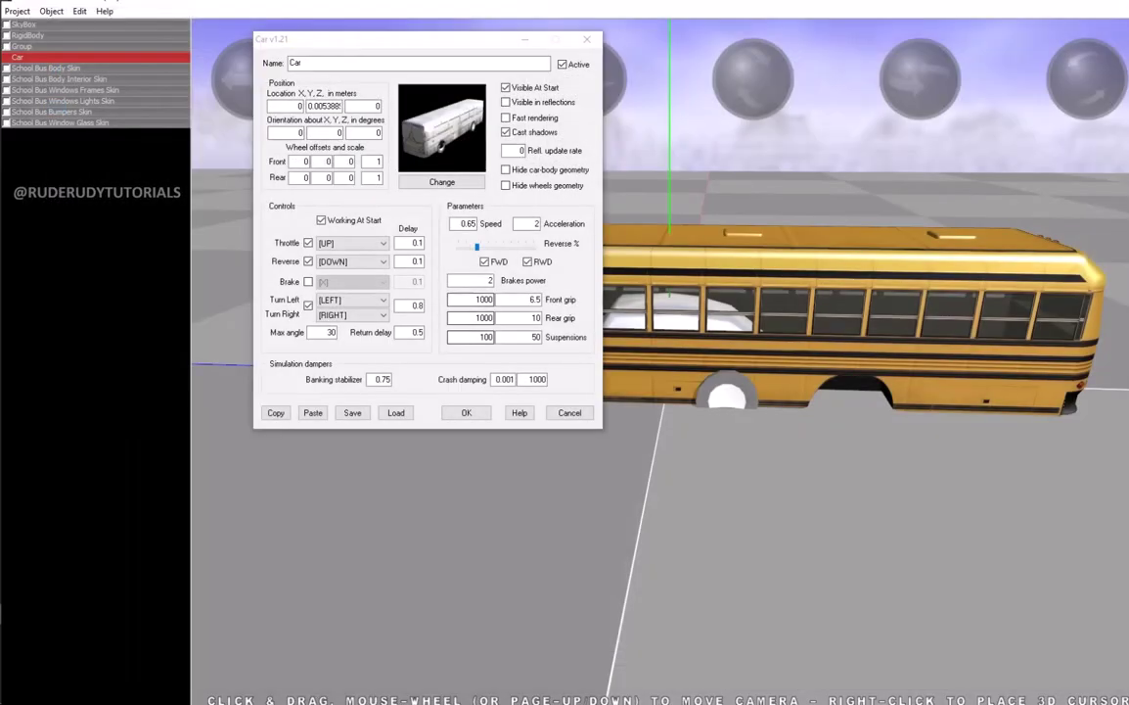
left_click(467, 412)
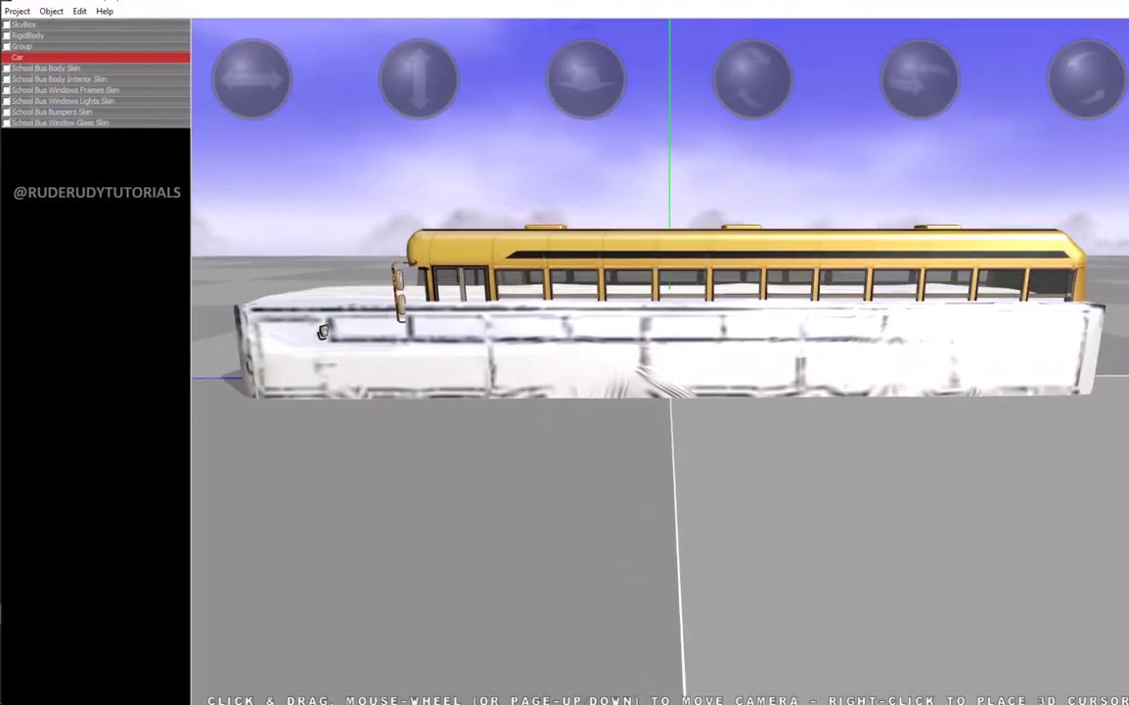
Lower the yellow bus skin onto the Car's wheels and hide the car-body geometry
left_click_drag(646, 508, 646, 460)
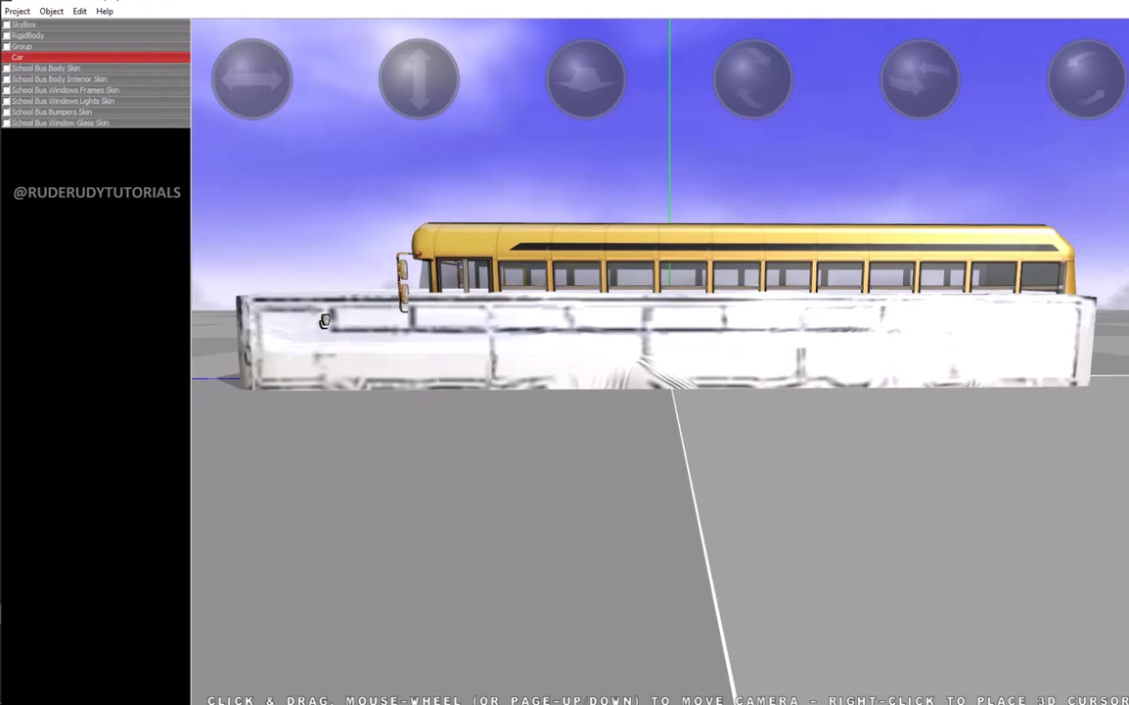
left_click_drag(325, 320, 333, 459)
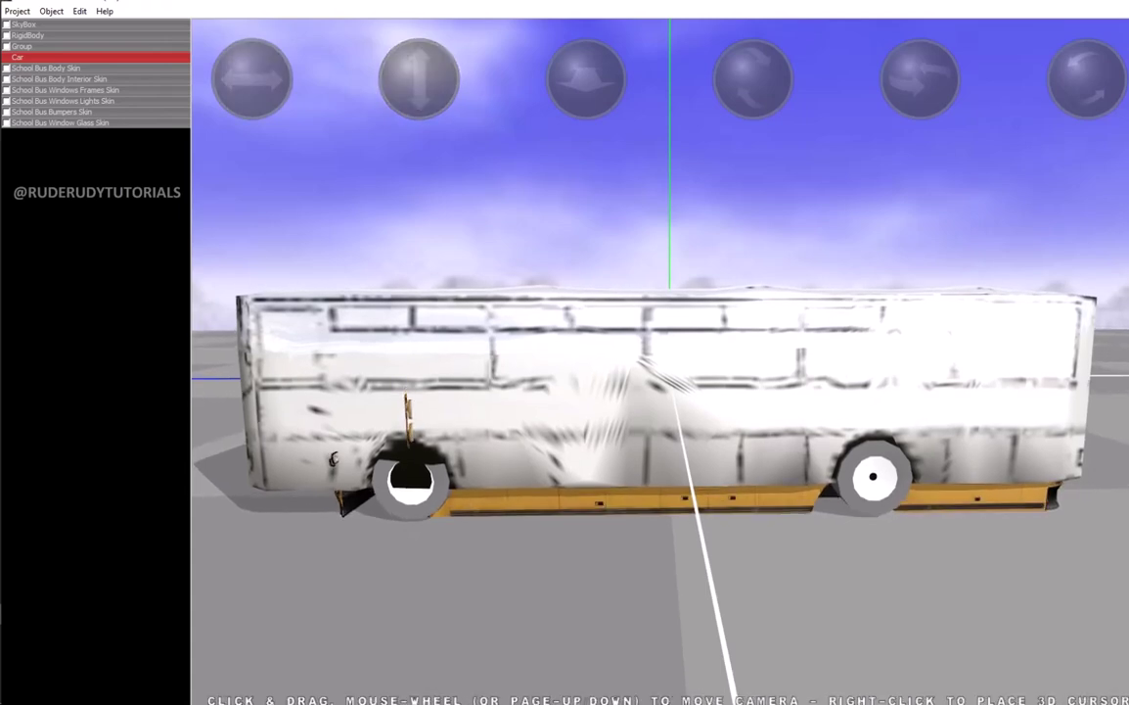
double_click(333, 460)
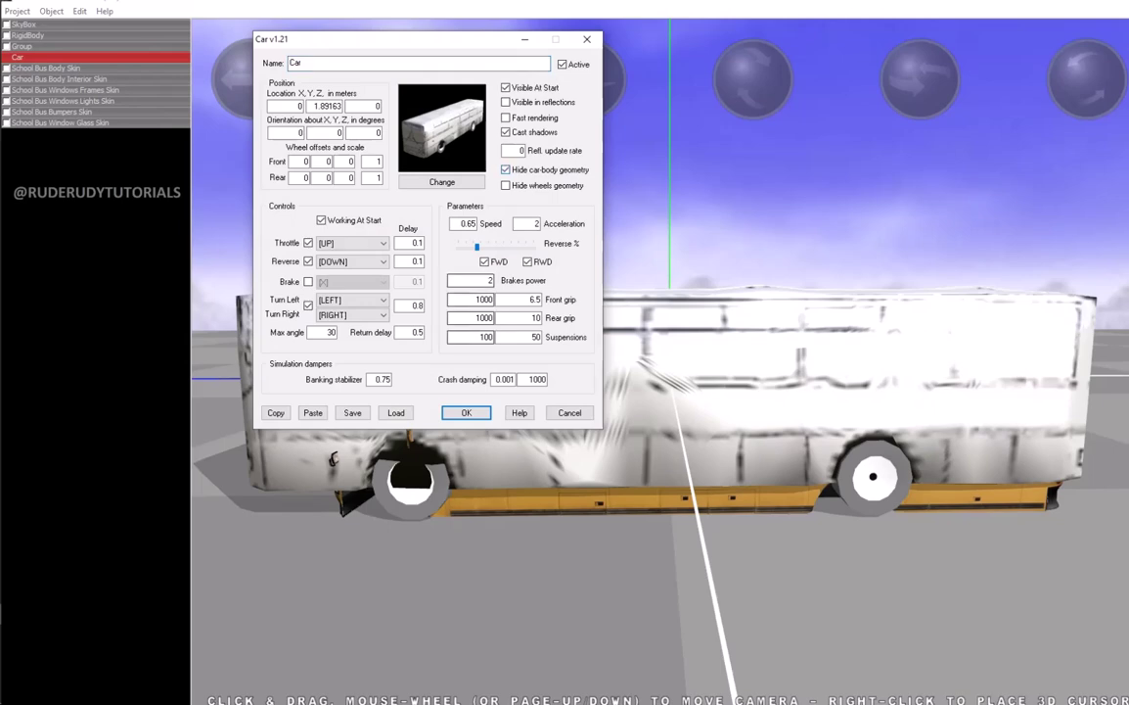
key("Return")
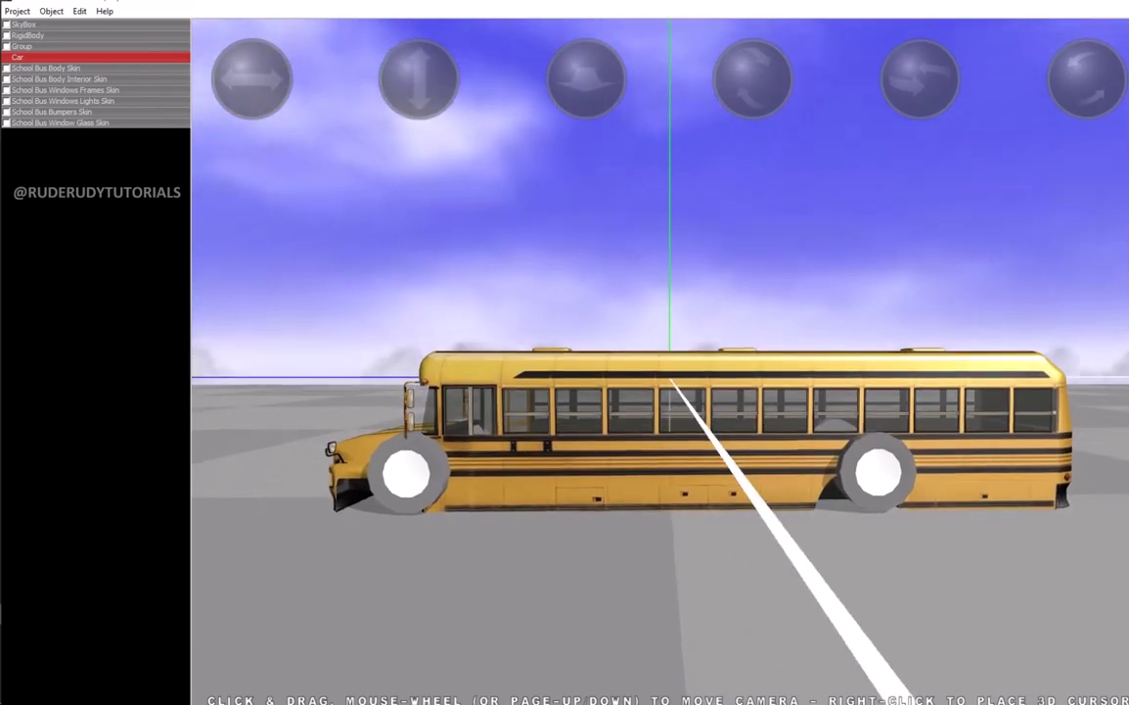
left_click(22, 46)
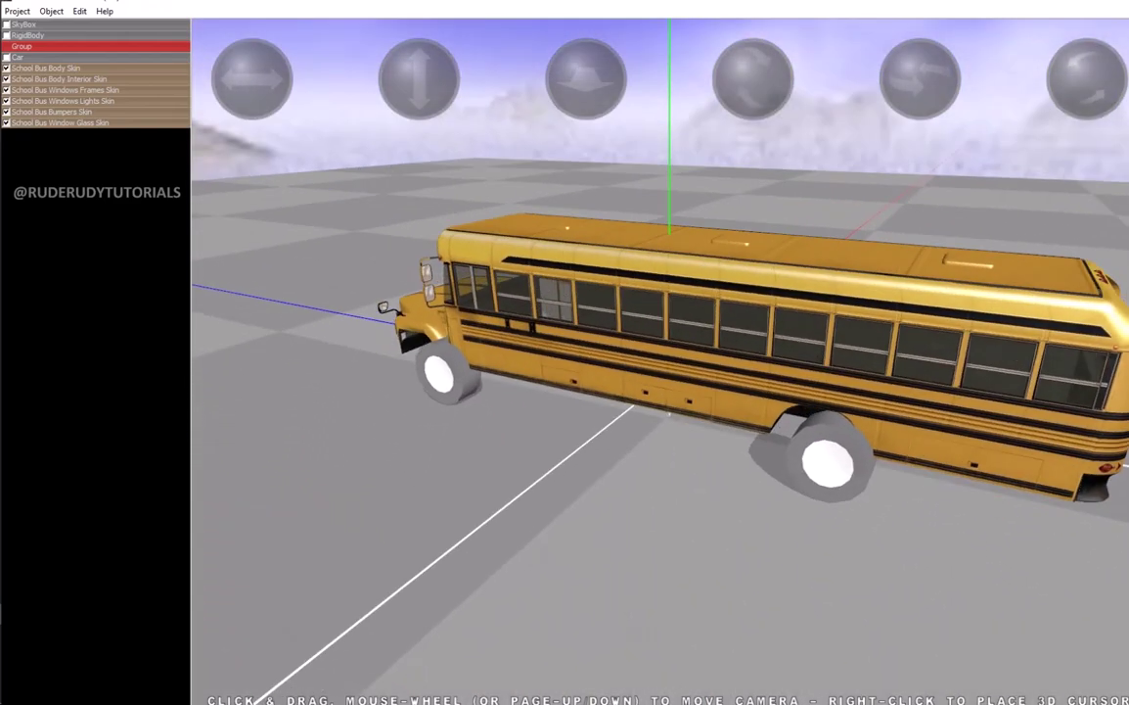
Untick Hide car-body geometry to show the white Ikarus250 body, then compare Group and Car
double_click(18, 57)
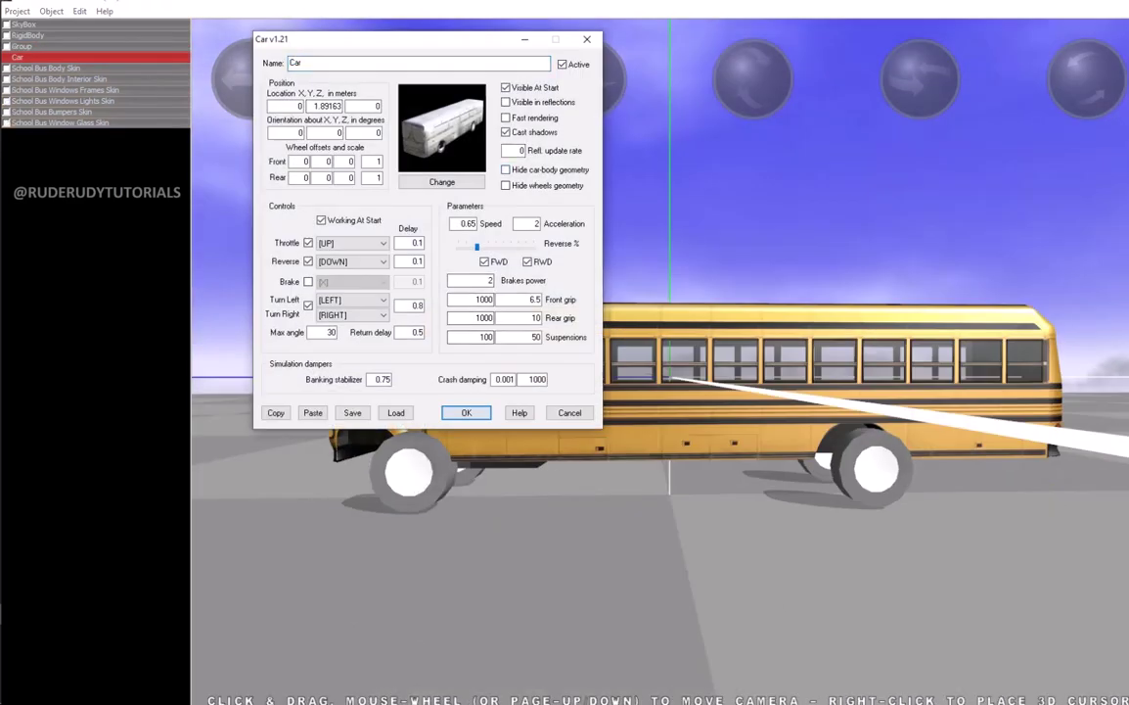
key("Return")
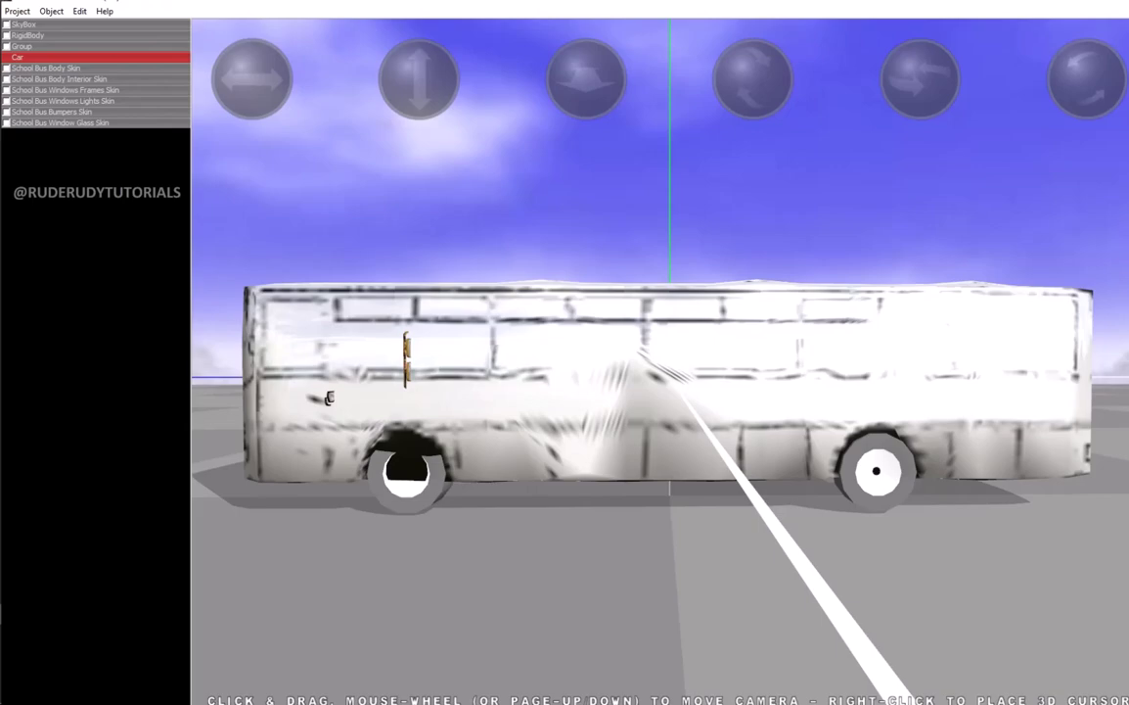
left_click(20, 46)
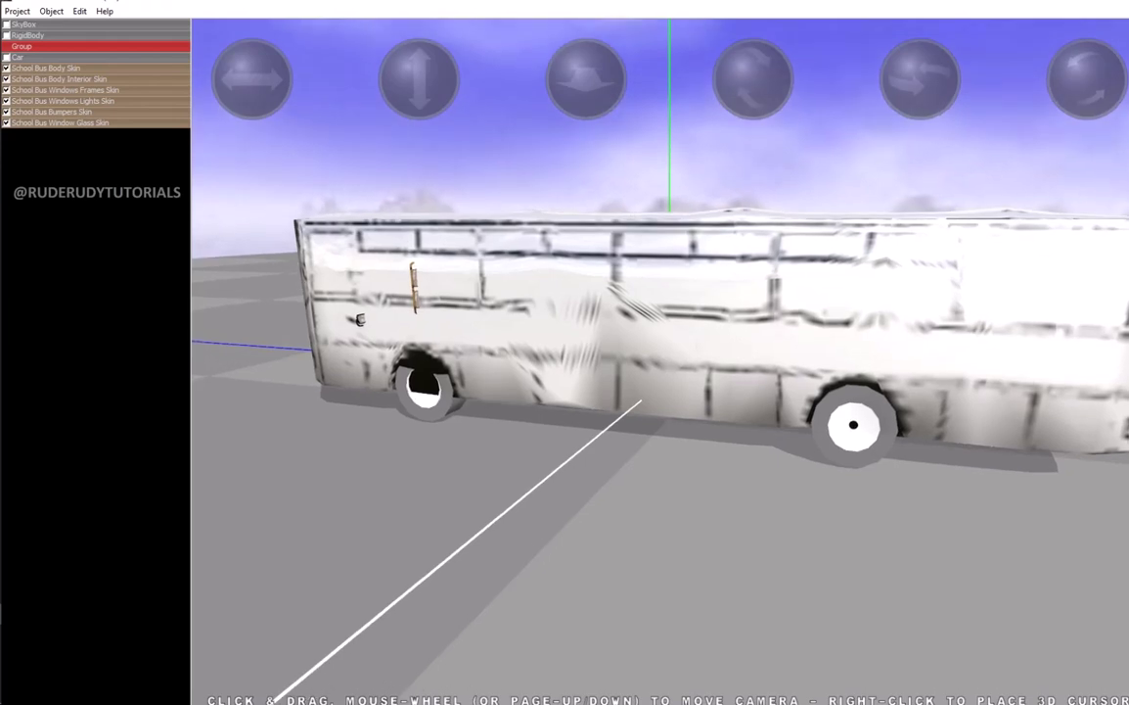
left_click(18, 57)
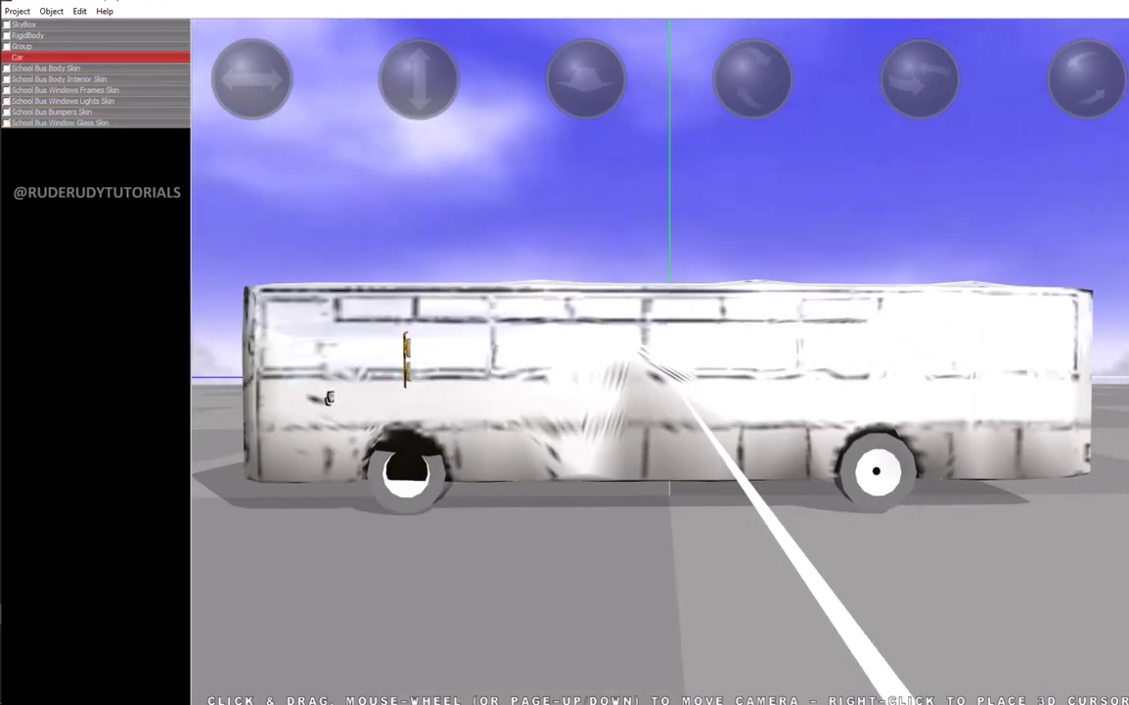
double_click(329, 396)
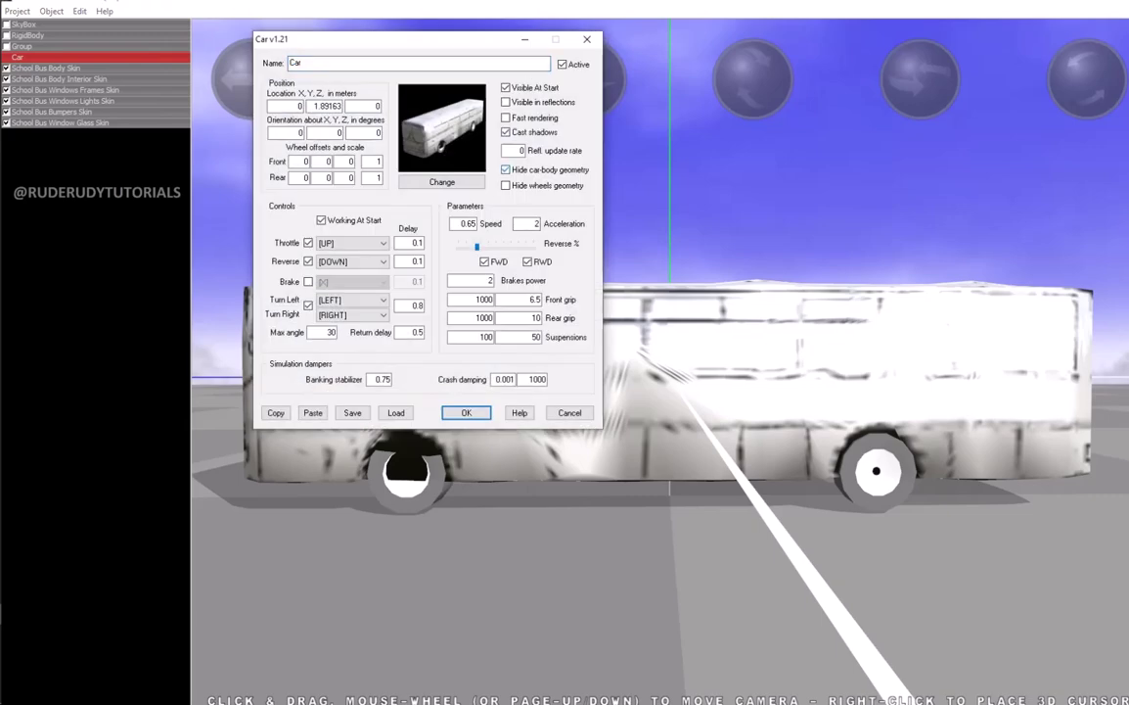
left_click(466, 412)
key("Escape")
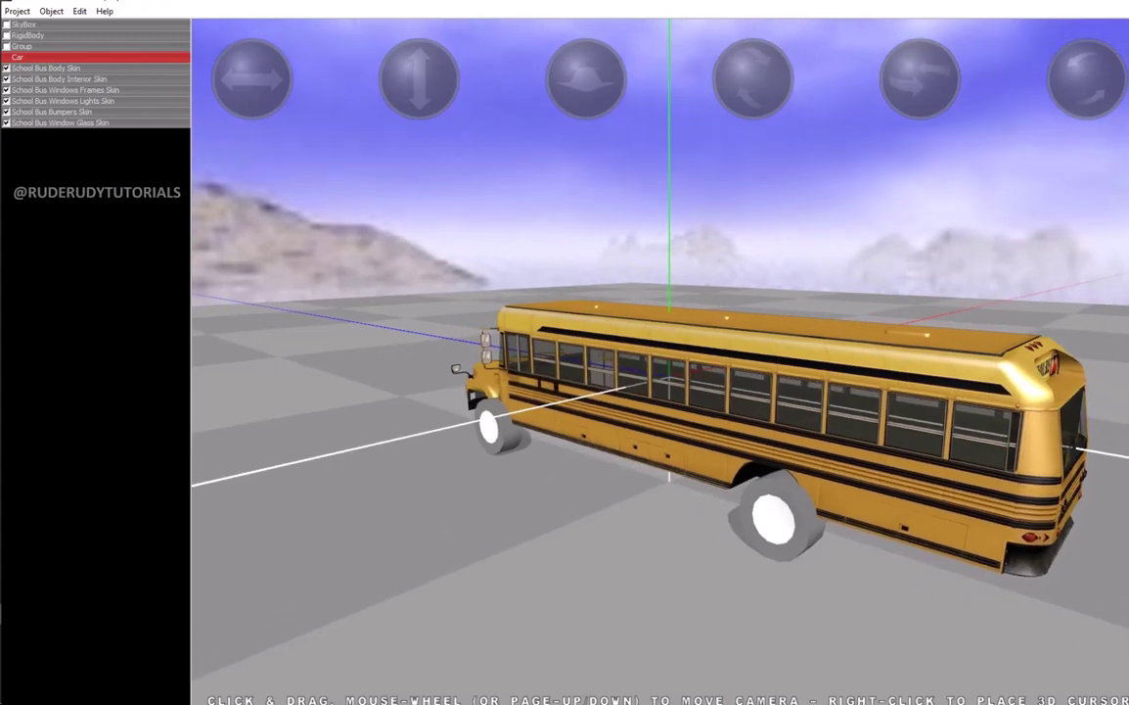
left_click(16, 10)
left_click(30, 121)
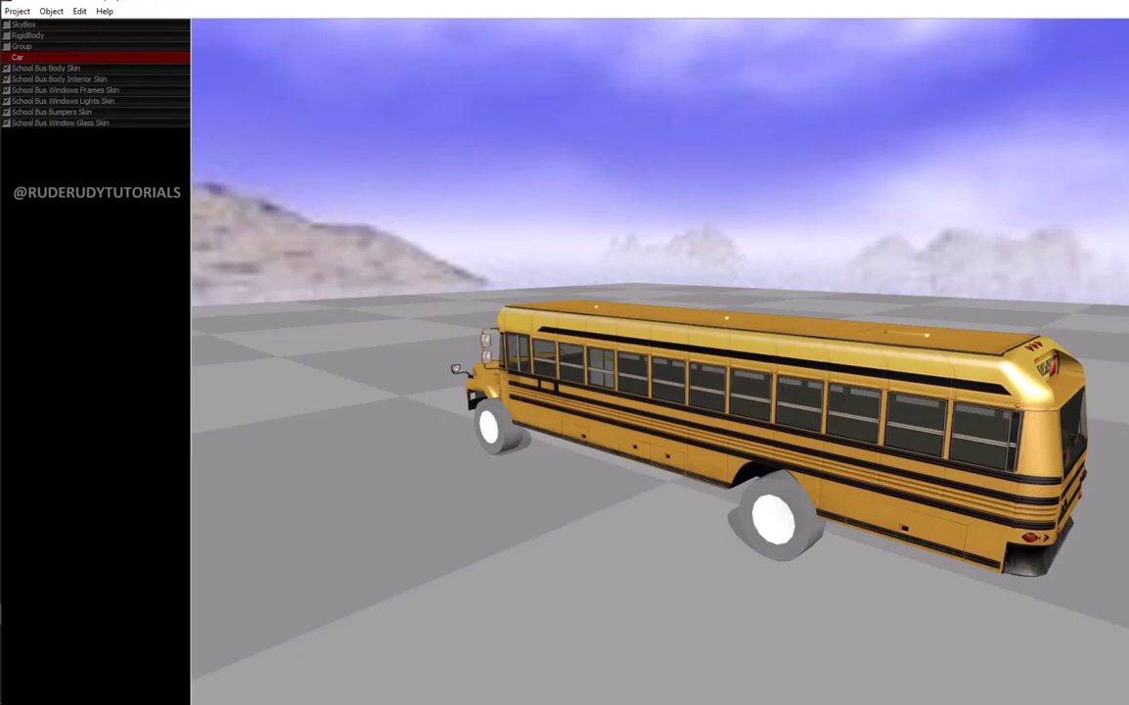
key("Escape")
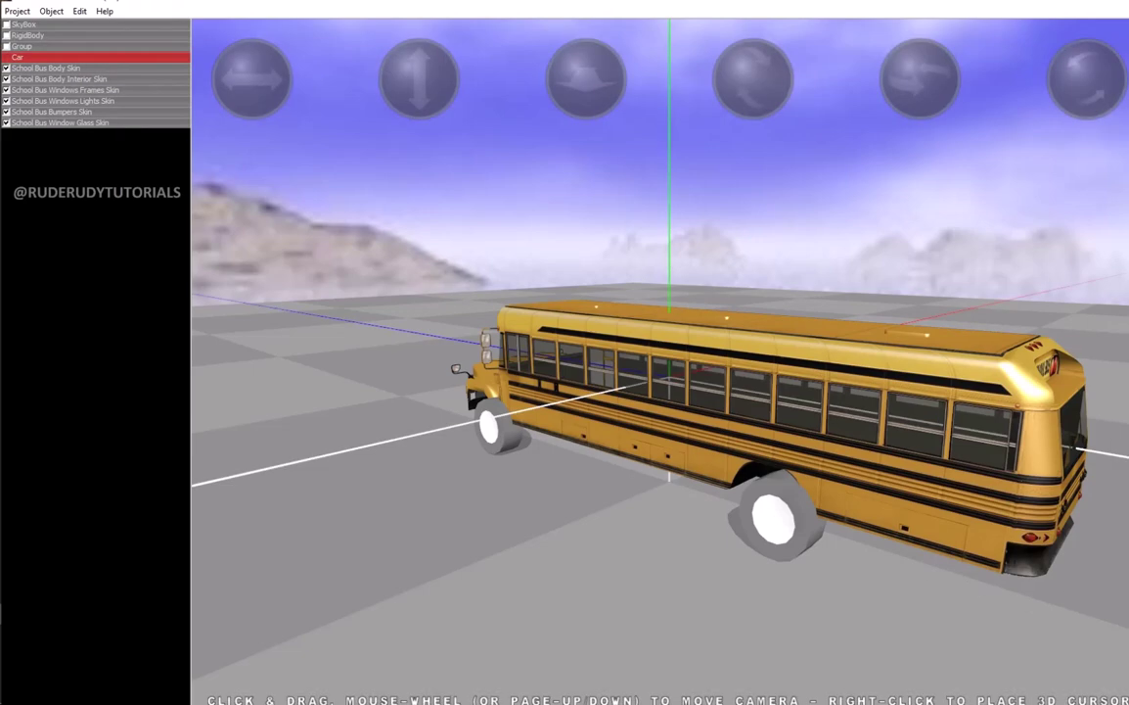
Add a CamChase camera and position it slightly raised behind the rear of the bus
left_click(50, 10)
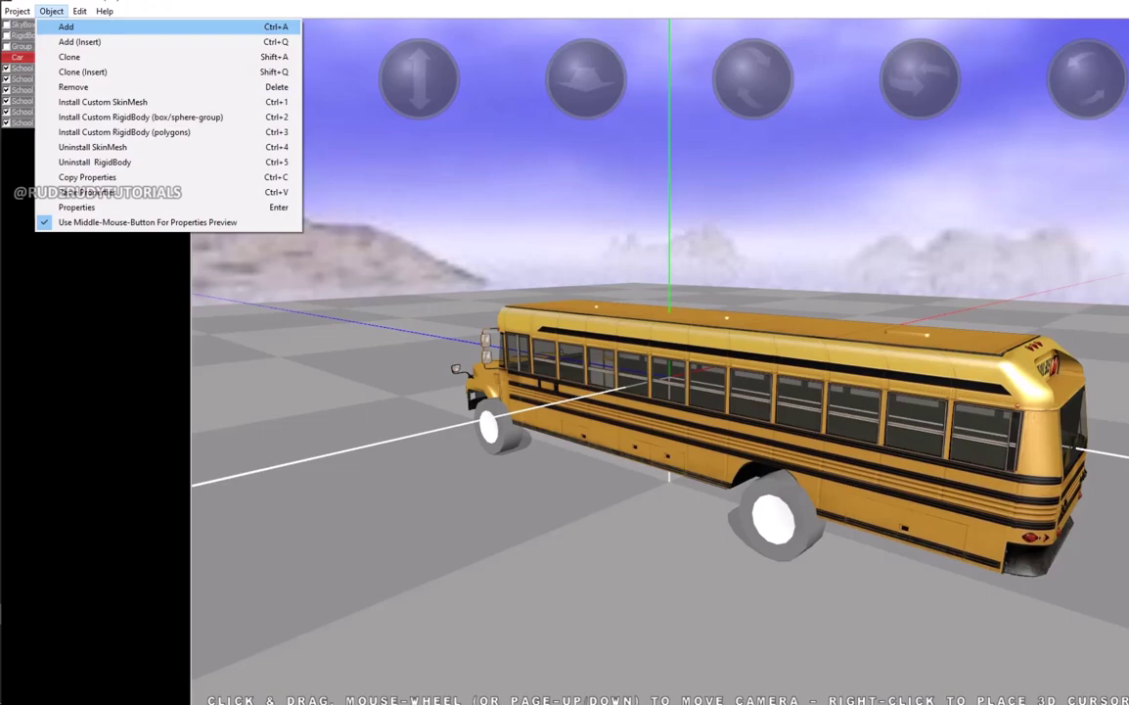
left_click(66, 27)
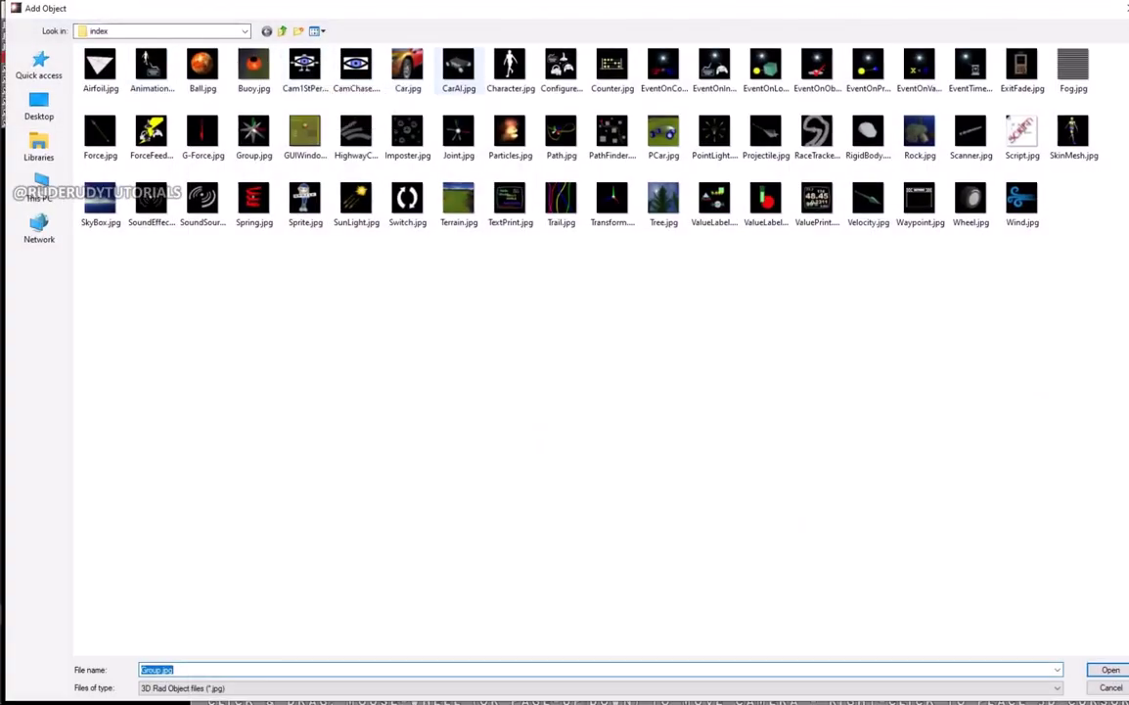
double_click(356, 67)
left_click_drag(692, 604, 675, 509)
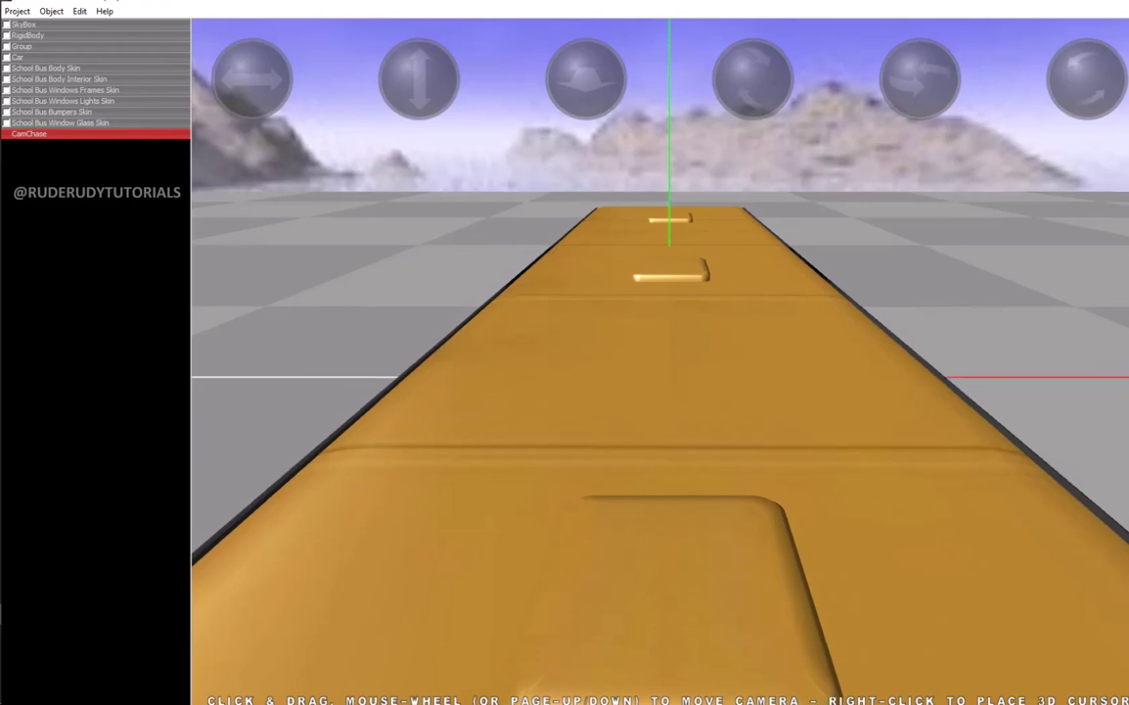
left_click_drag(587, 78, 587, 127)
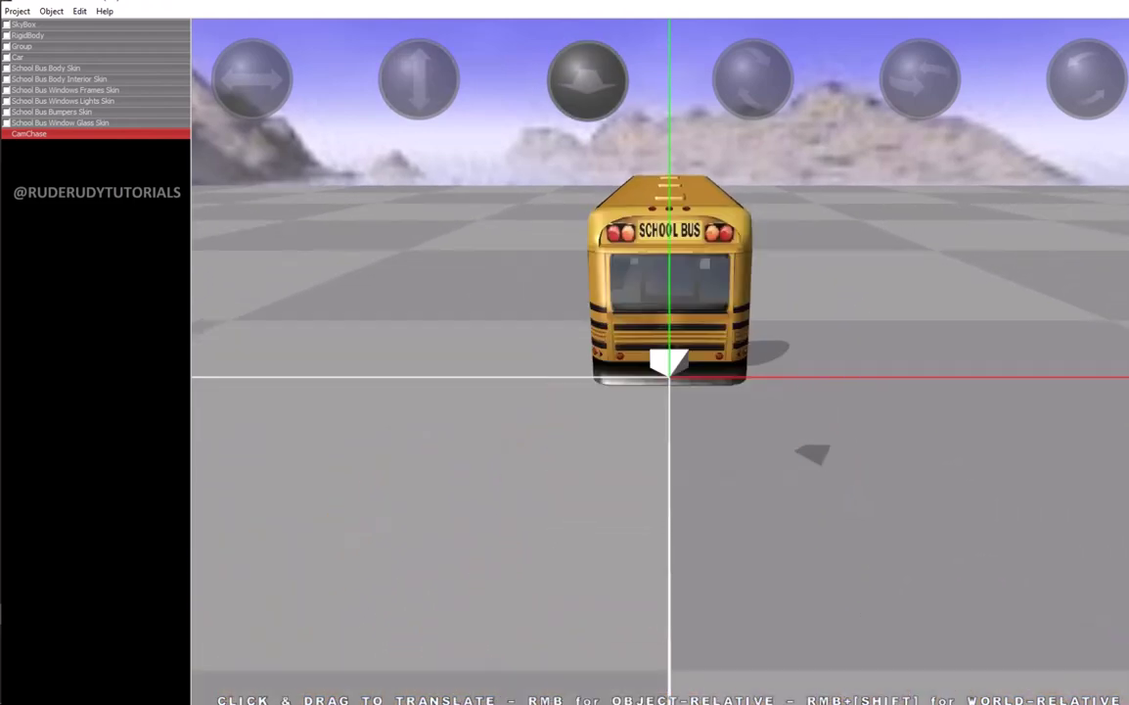
left_click_drag(421, 78, 421, 63)
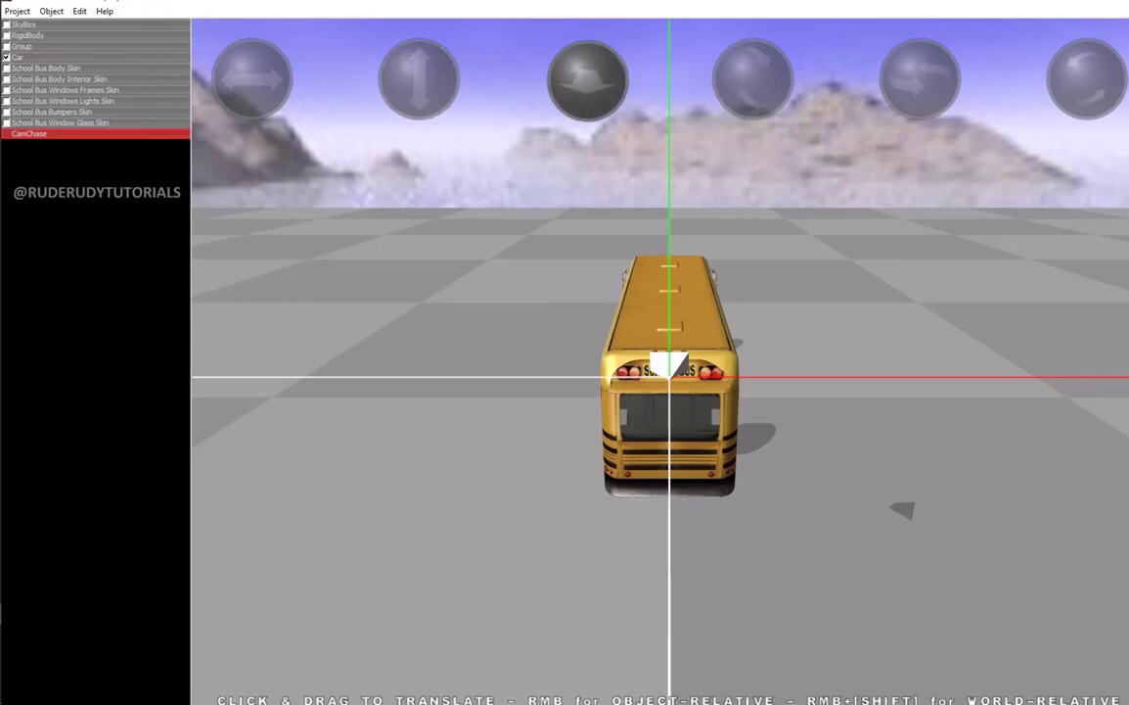
left_click_drag(585, 78, 585, 98)
left_click_drag(421, 78, 420, 68)
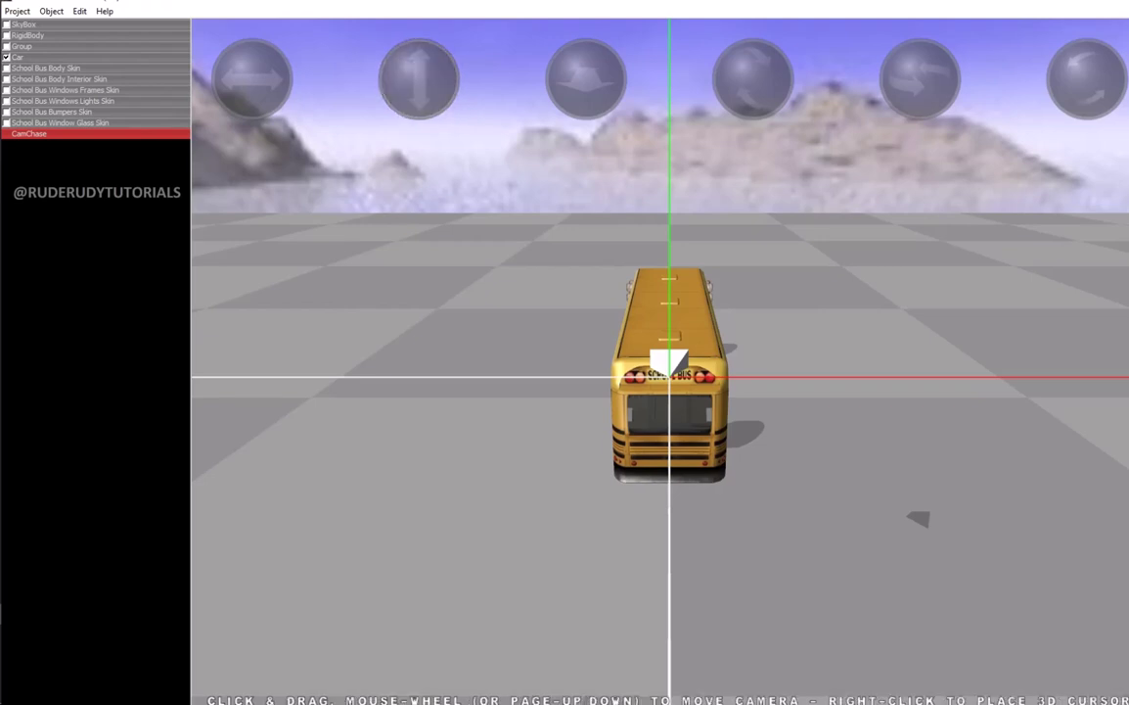
Set the chase camera's translation speed to 0.995
key("Return")
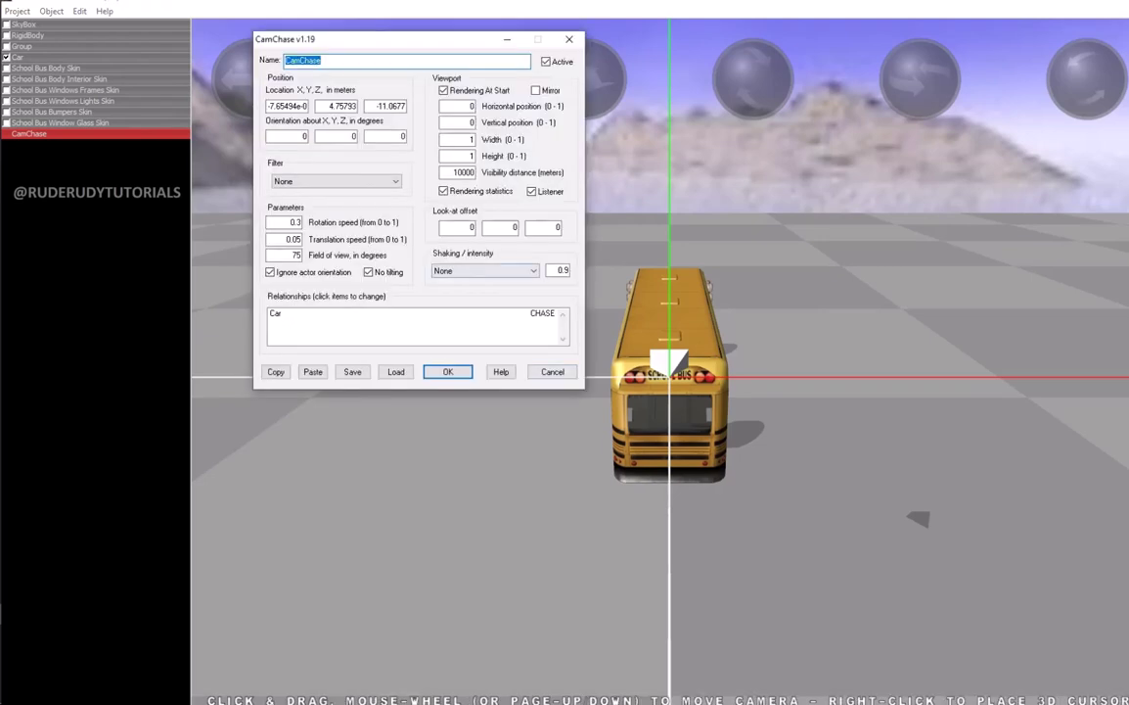
double_click(295, 239)
type("0.998")
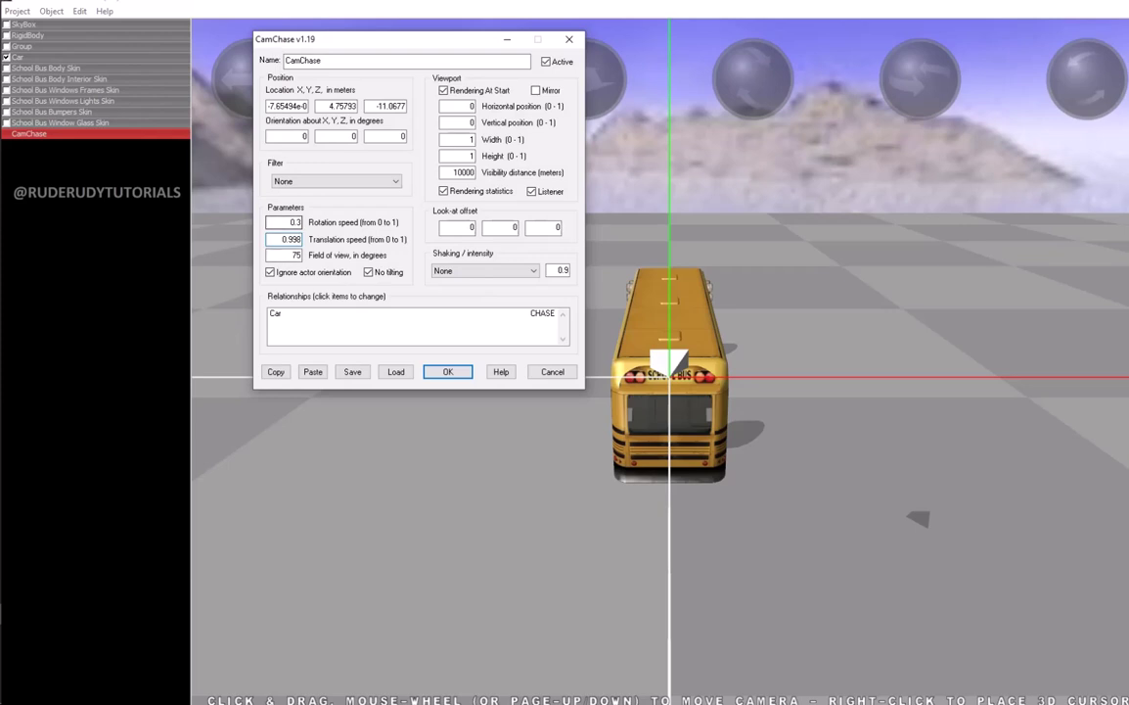
key("BackSpace")
type("5")
left_click(448, 371)
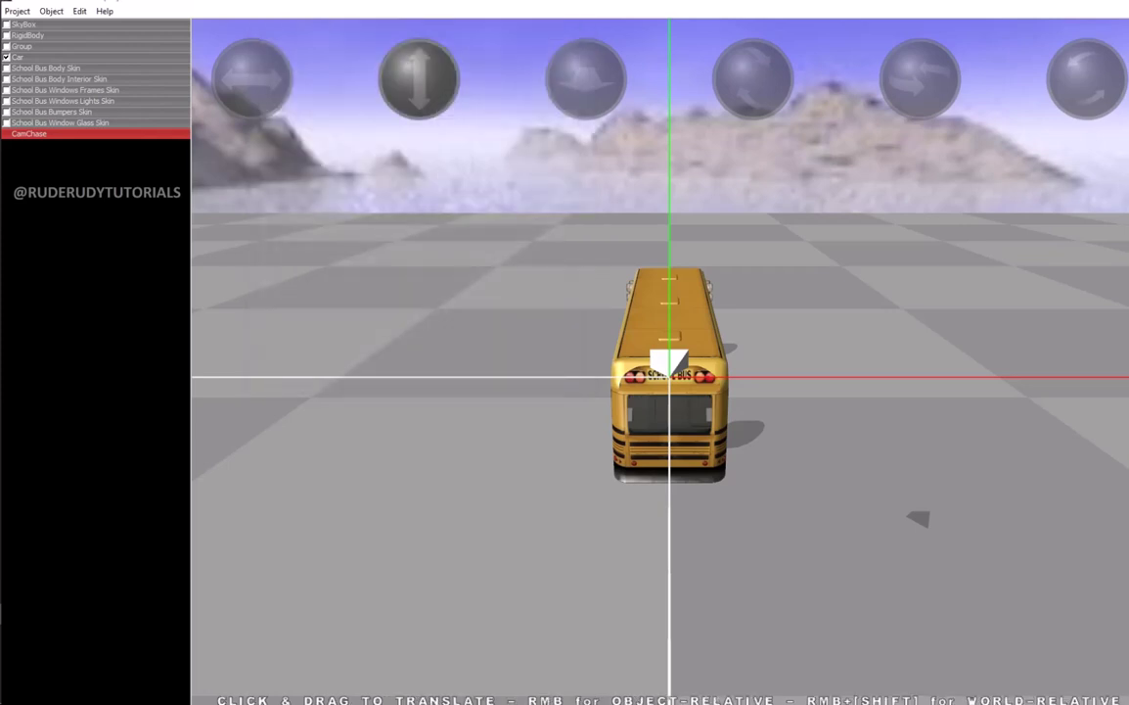
Test-play the scene twice through the chase camera, returning to the editor each time
left_click(17, 11)
left_click(30, 131)
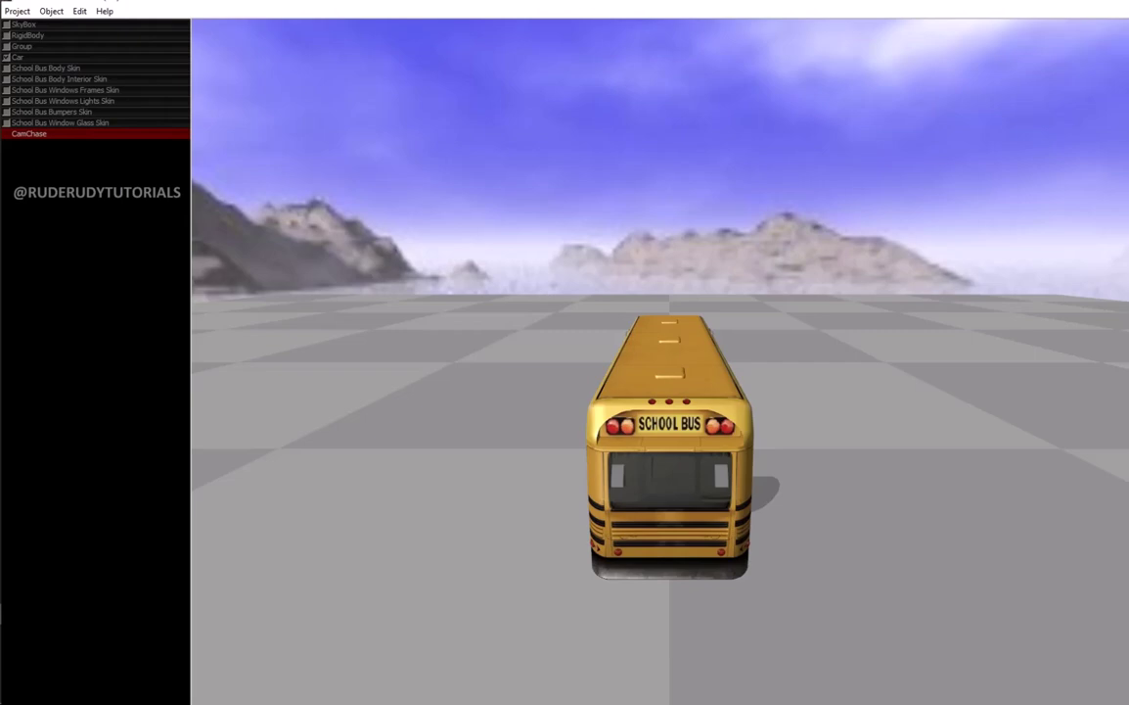
key("Escape")
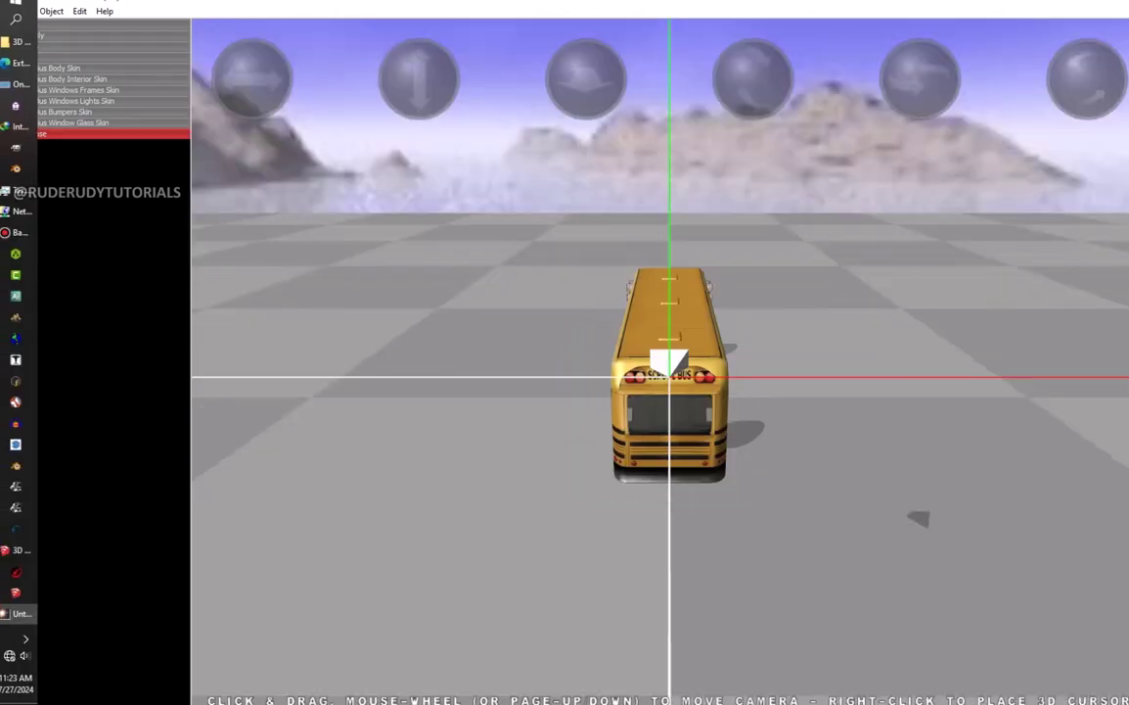
left_click(18, 56)
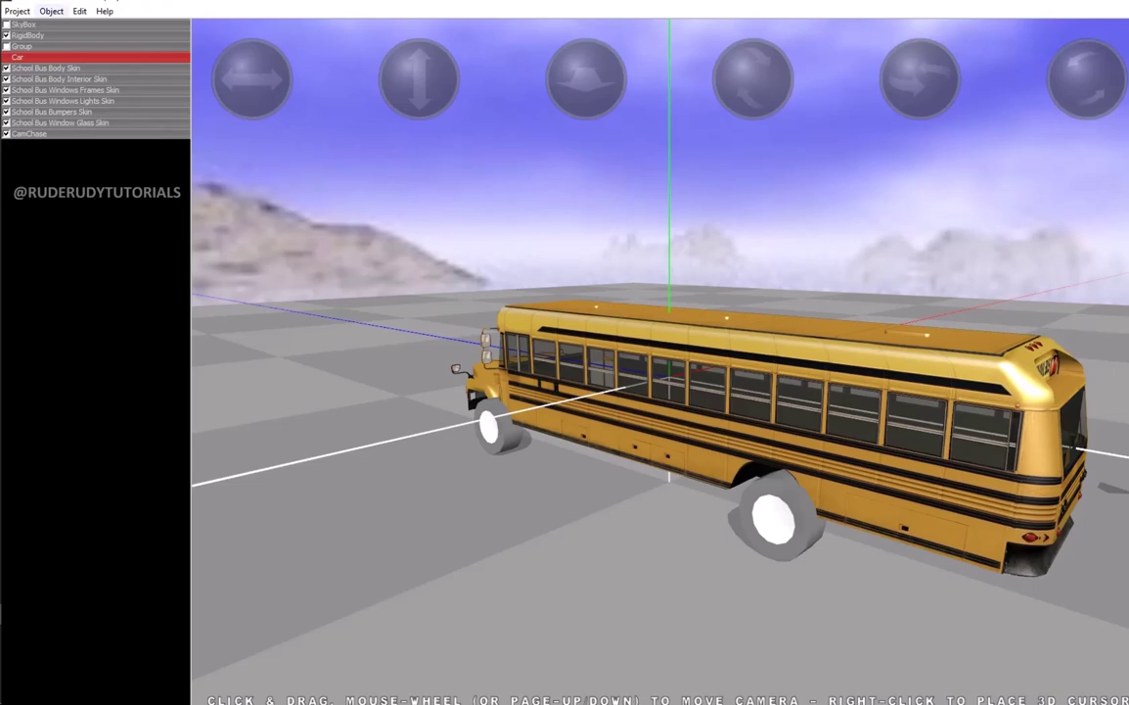
left_click(17, 11)
left_click(29, 133)
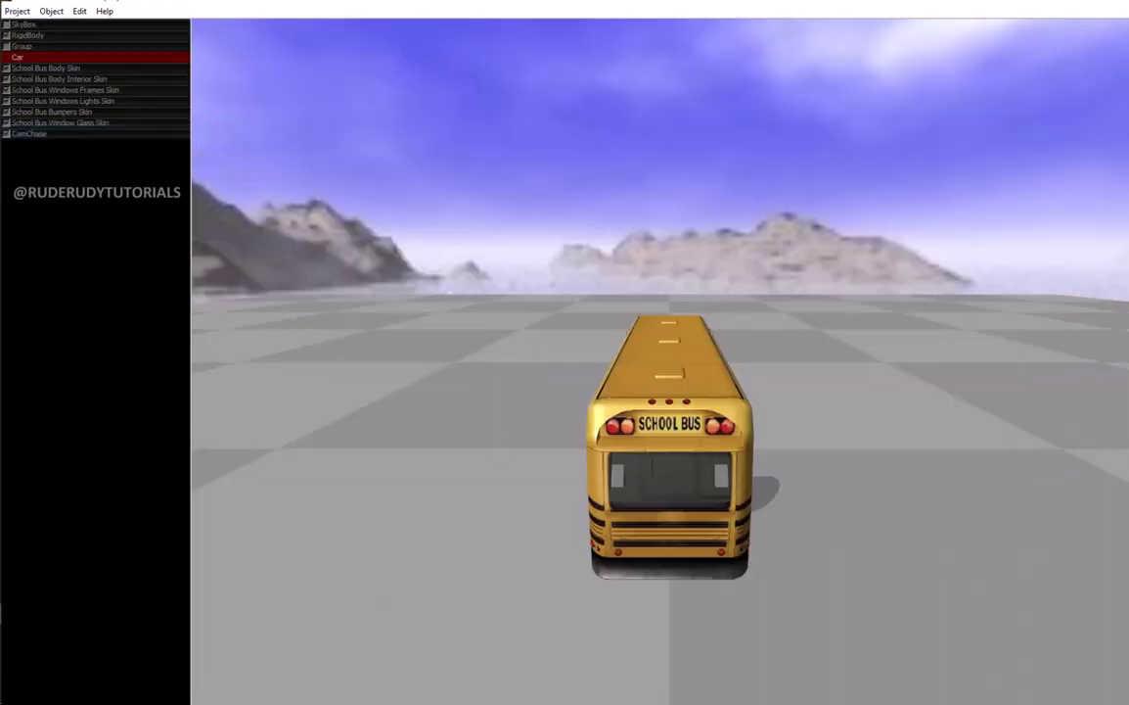
key("Escape")
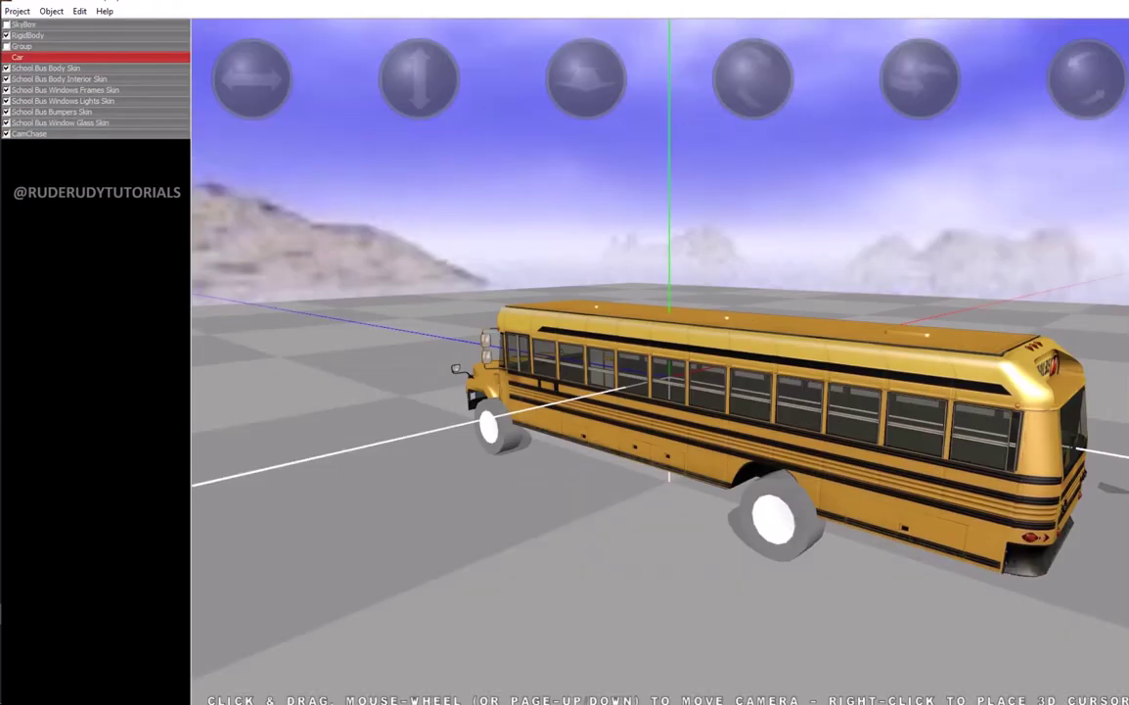
left_click(51, 11)
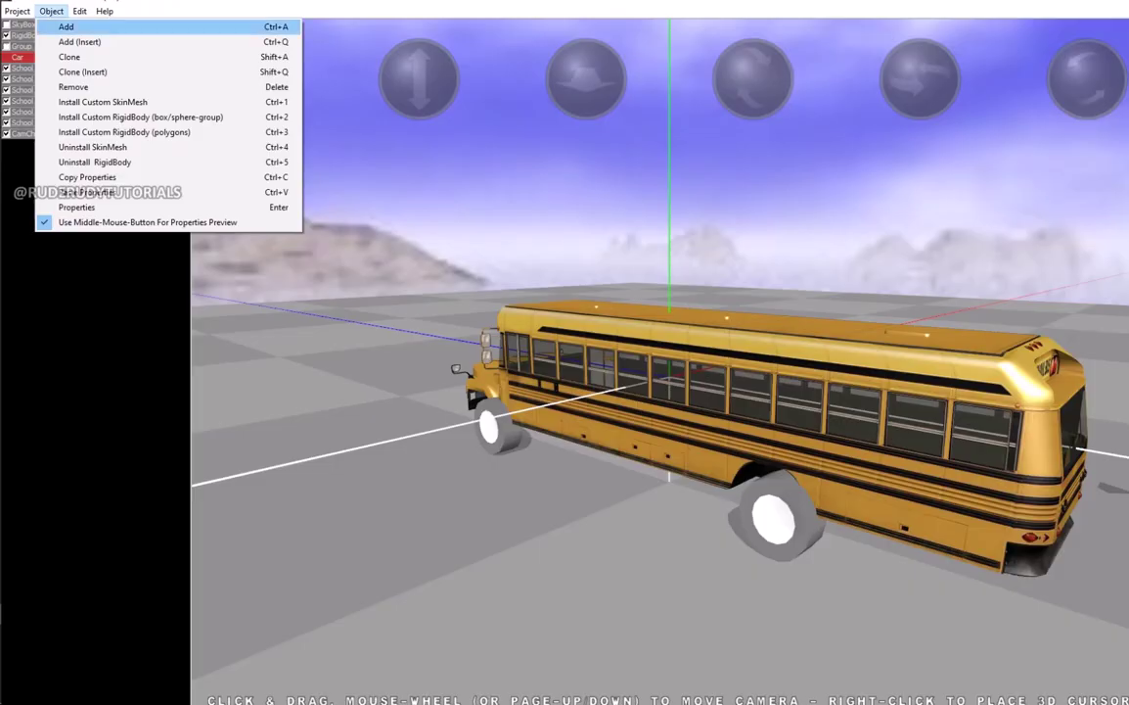
Add a G-Force object to the school bus scene from the Add Object list
left_click(59, 26)
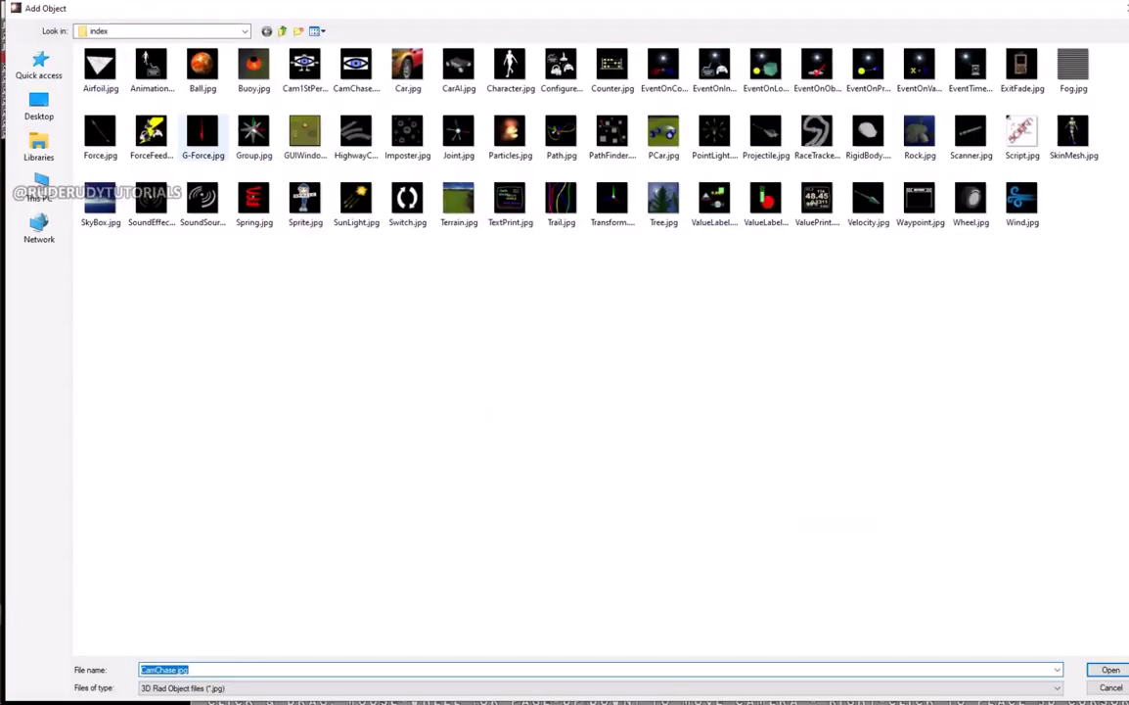
double_click(152, 132)
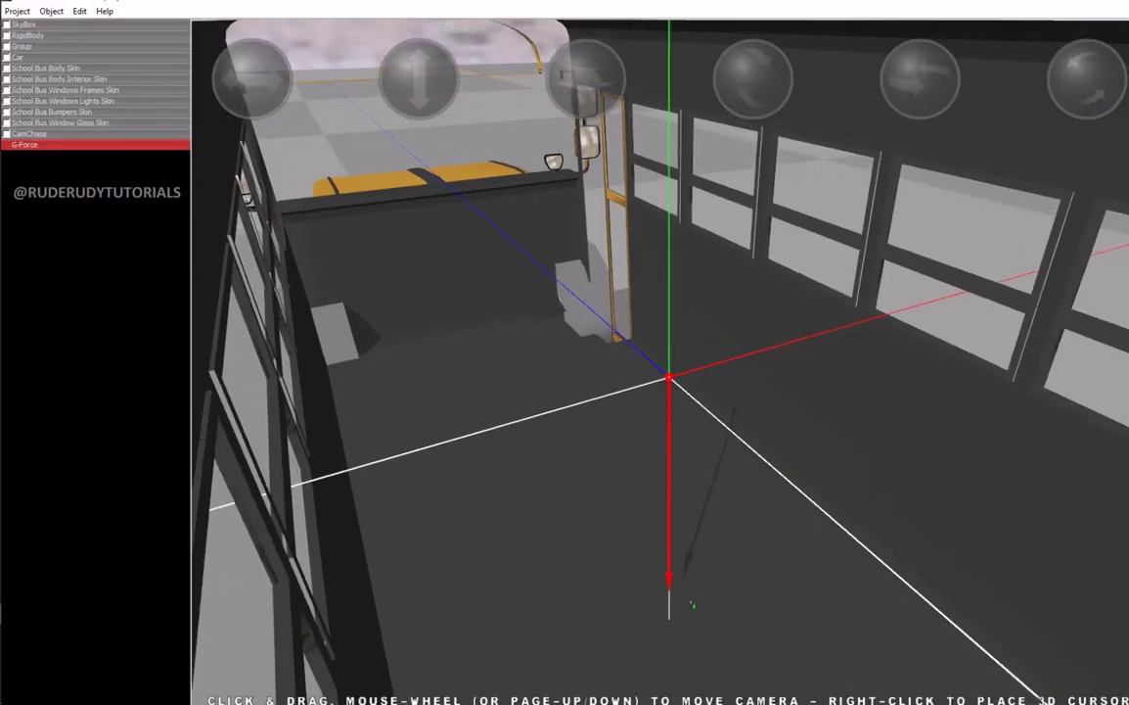
scroll(808, 433, "down", 5)
scroll(1123, 575, "up", 3)
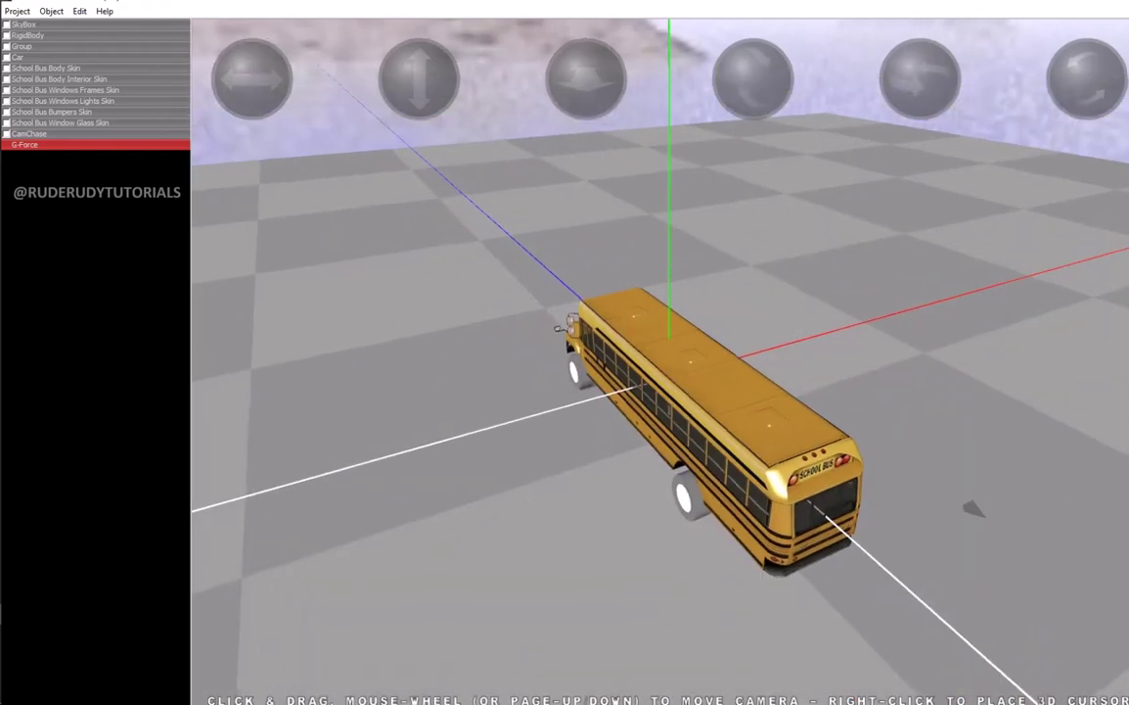
left_click(16, 10)
Test-run the scene with gravity, check the Car's properties, then play it again
left_click(30, 131)
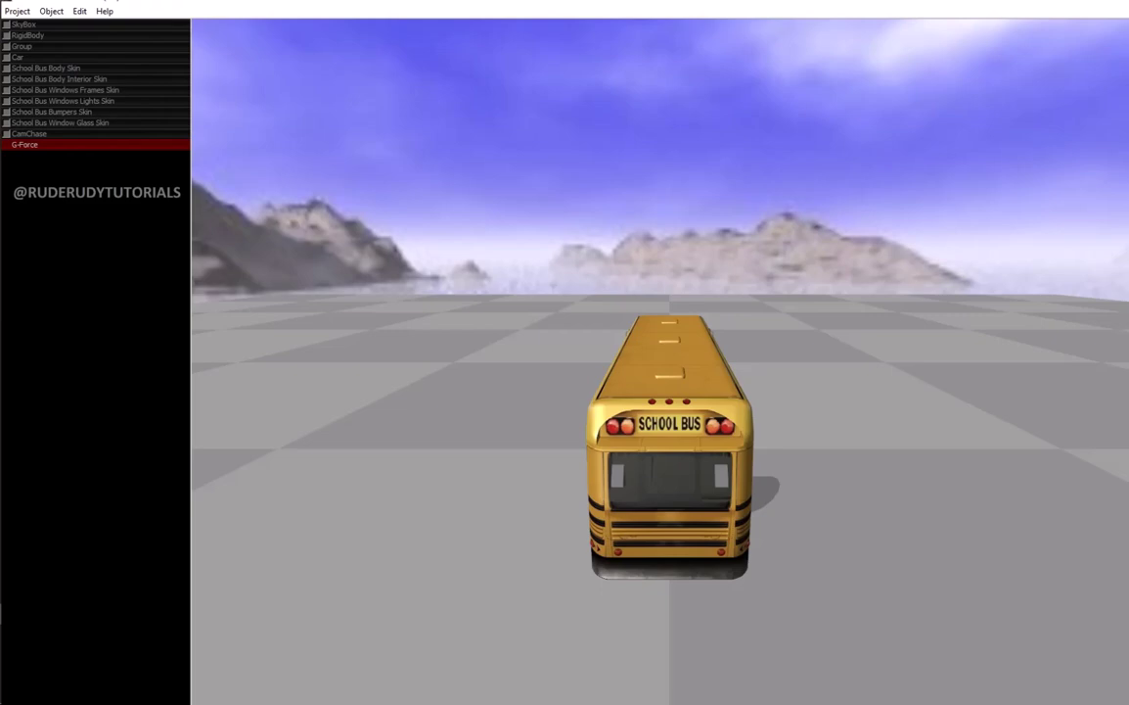
key("Escape")
double_click(20, 57)
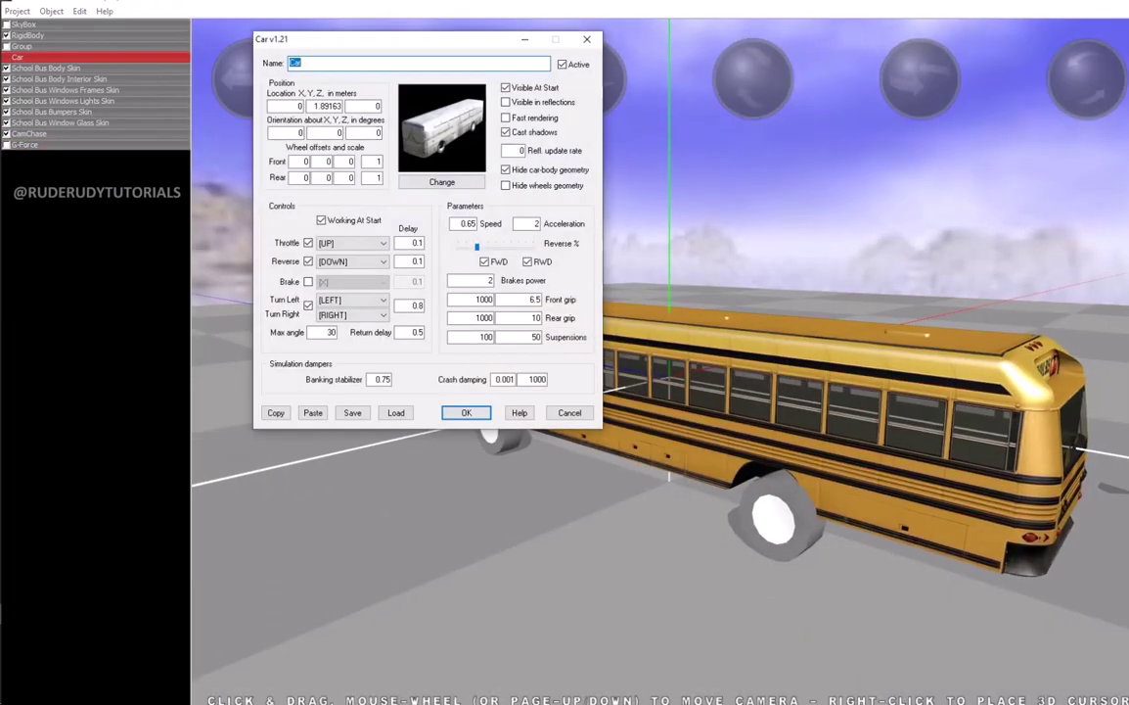
key("Return")
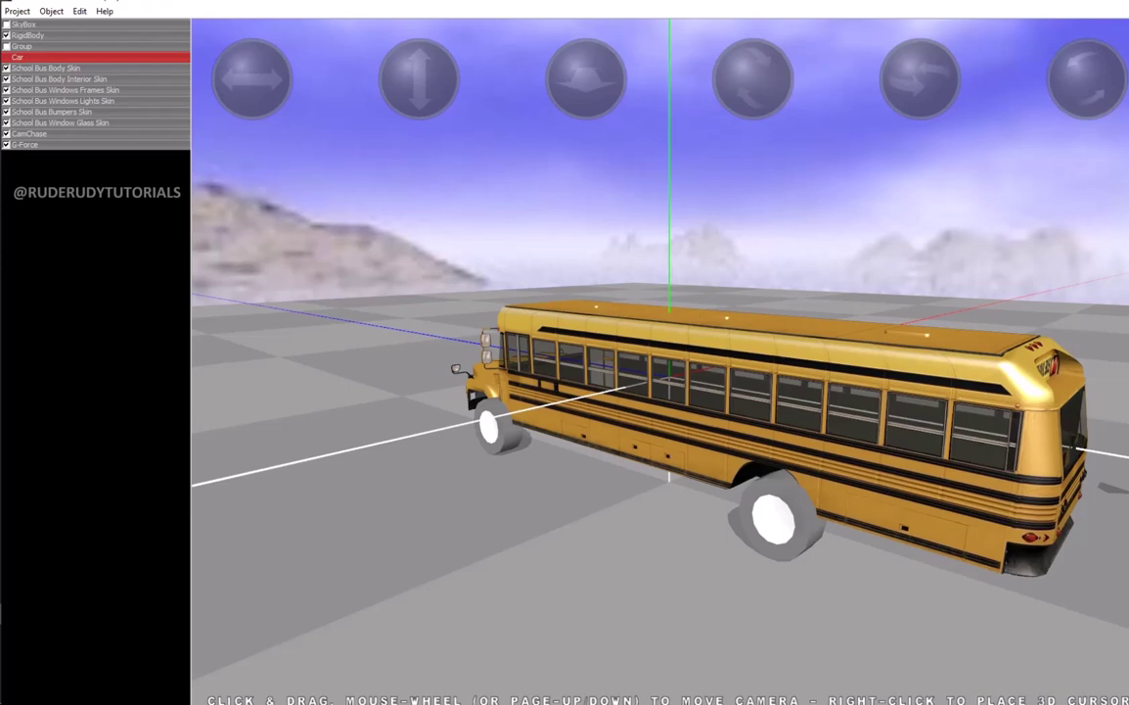
left_click(17, 11)
left_click(32, 132)
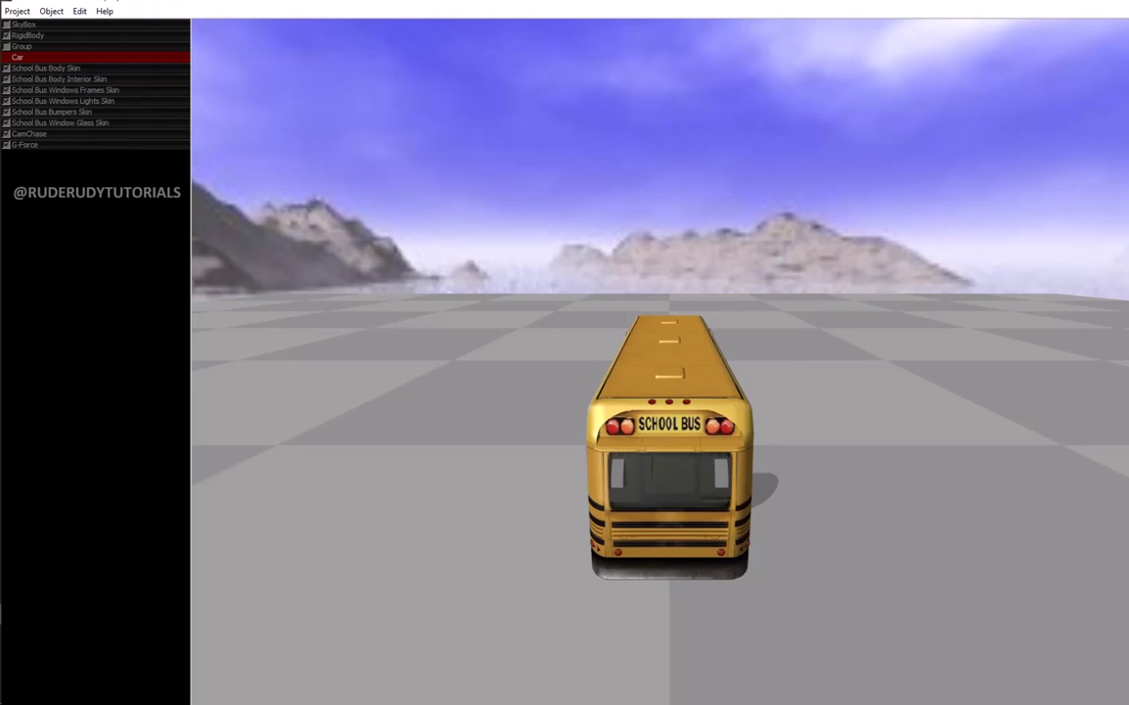
Drive the bus forward and steer right across the ground plane, then stop the run
key("Up")
key("Right")
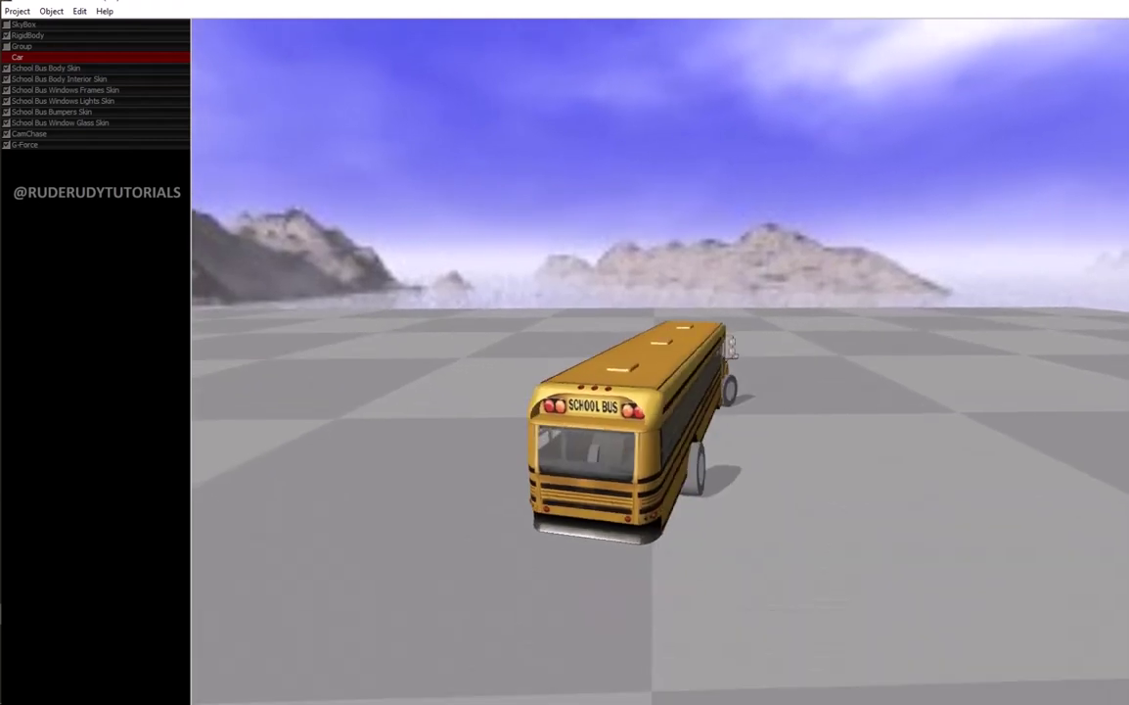
key("Right")
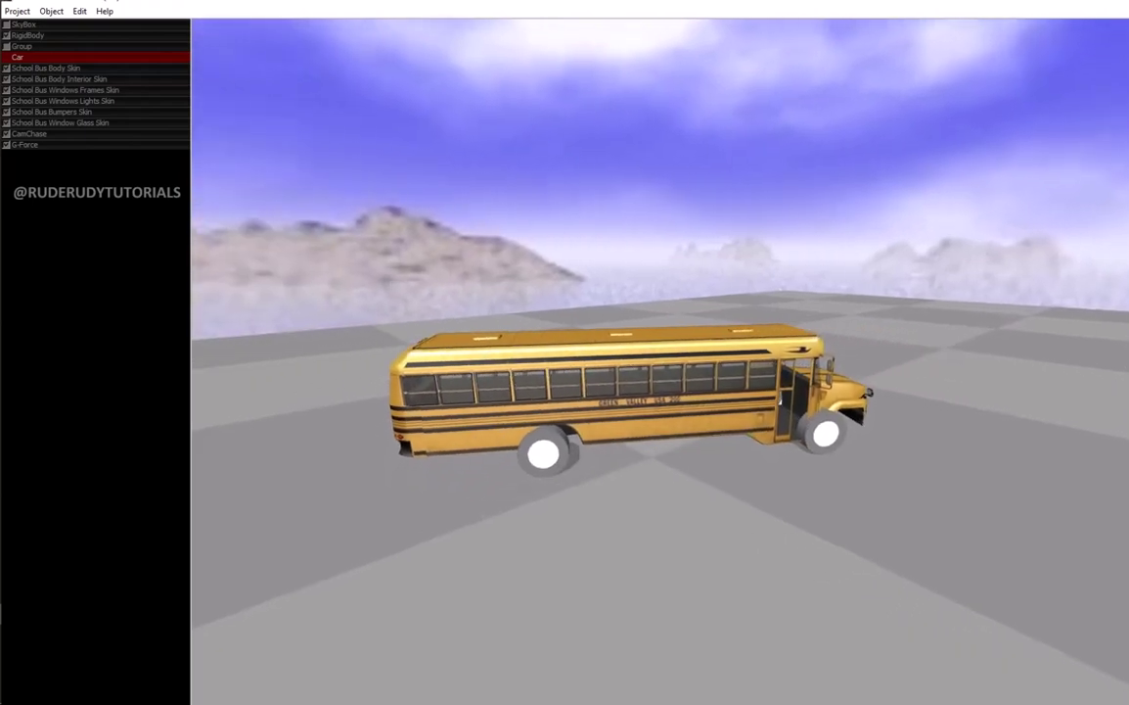
key("Escape")
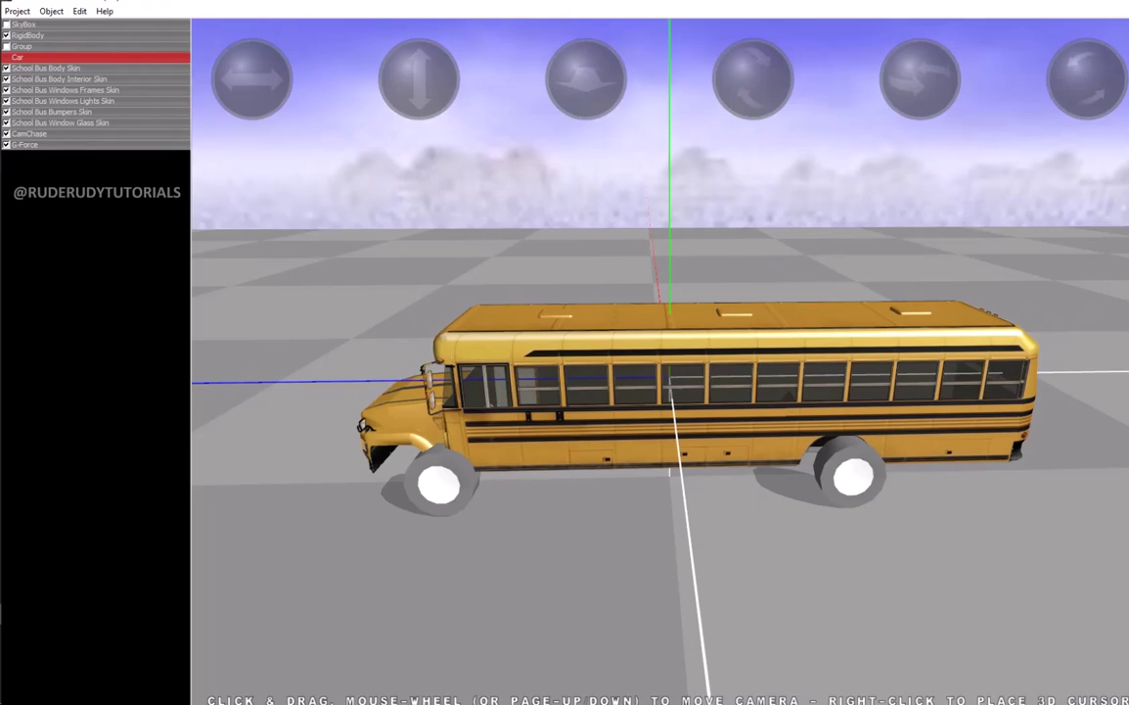
Set the Car's front wheel offset Z to 0.5, reviewing the bus between property edits
key("Return")
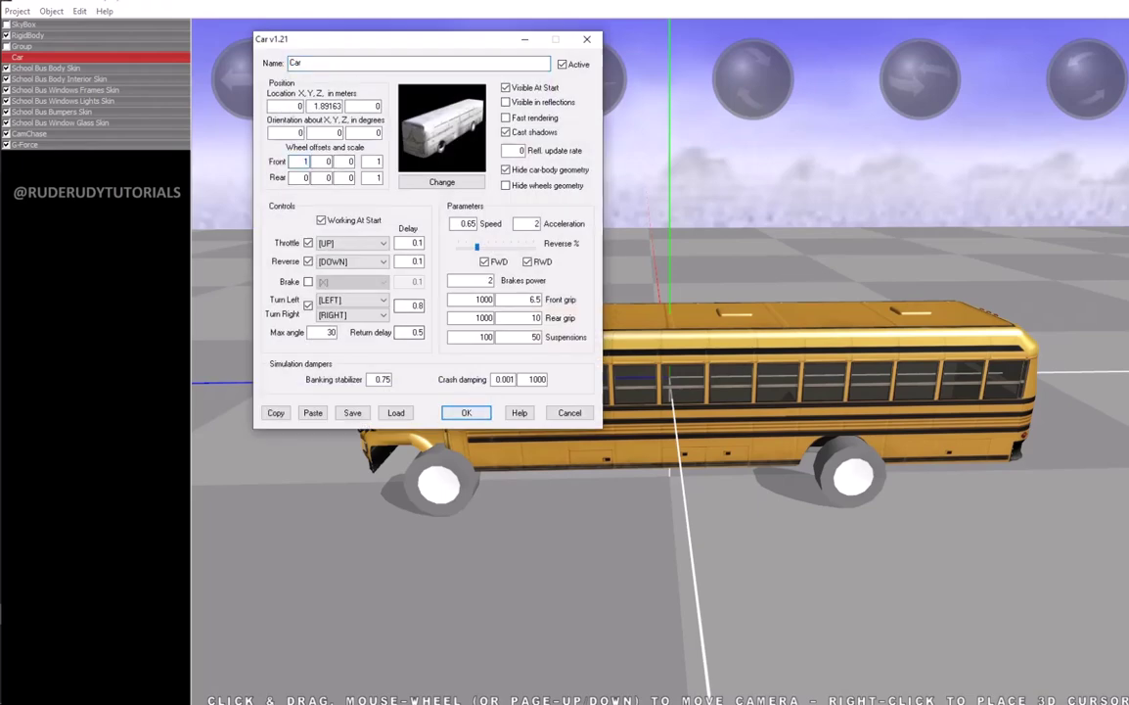
left_click(466, 412)
key("Return")
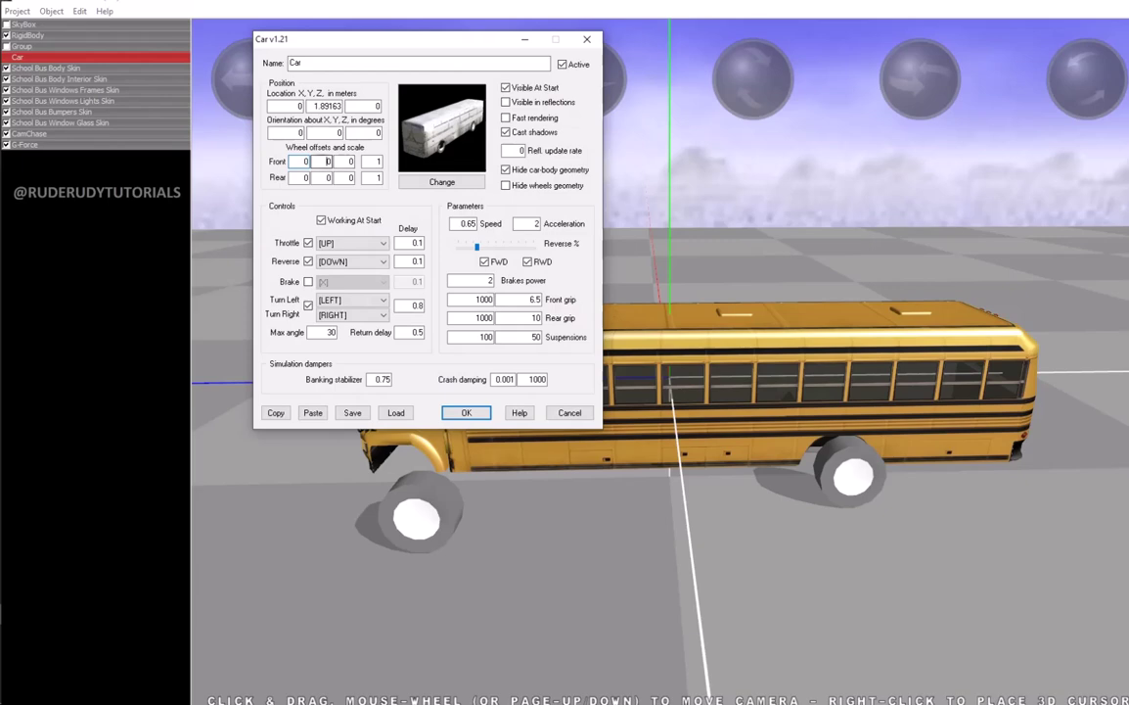
type("1")
key("Return")
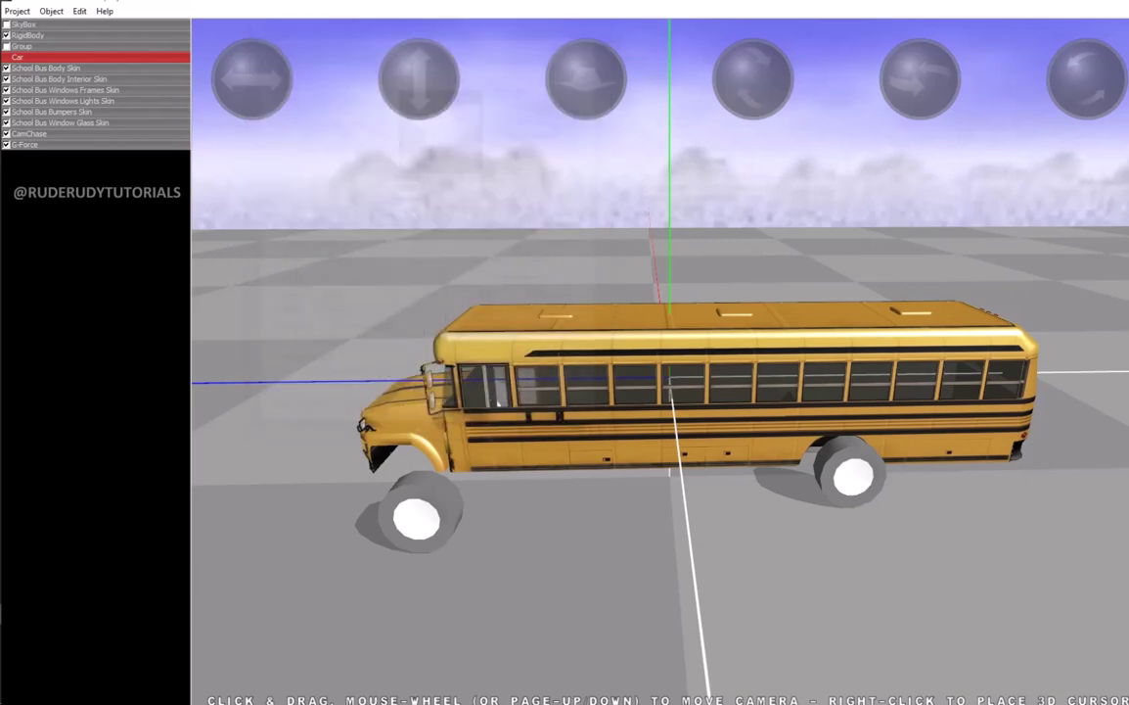
key("Return")
type("1")
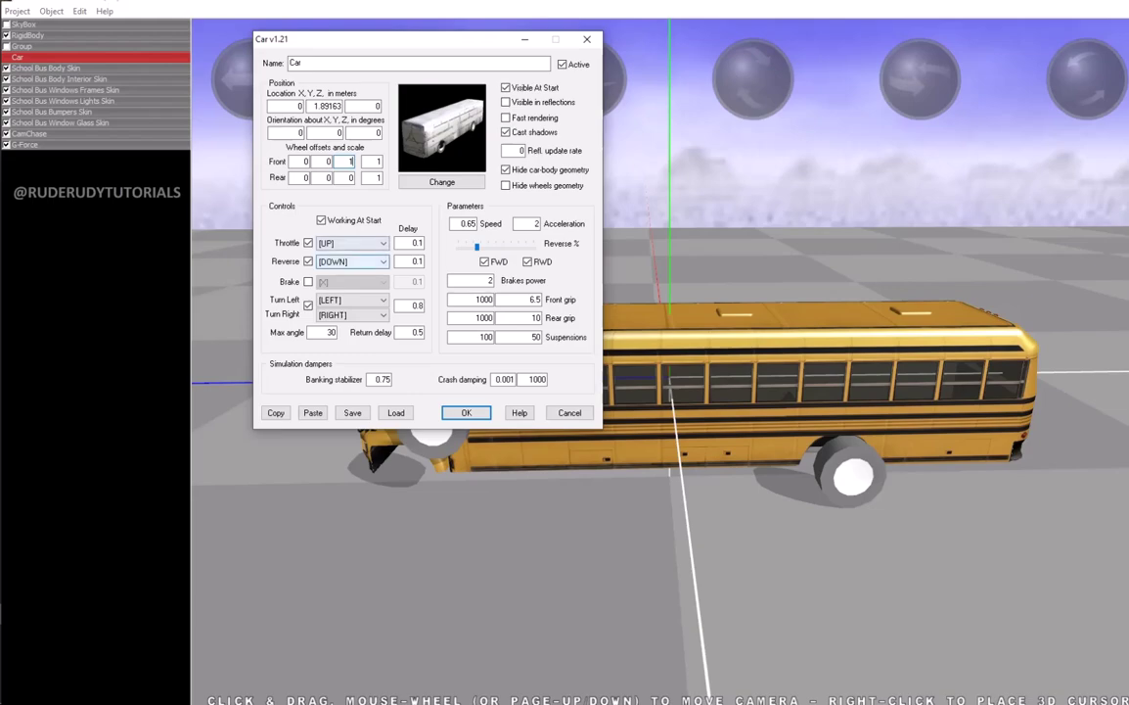
key("Return")
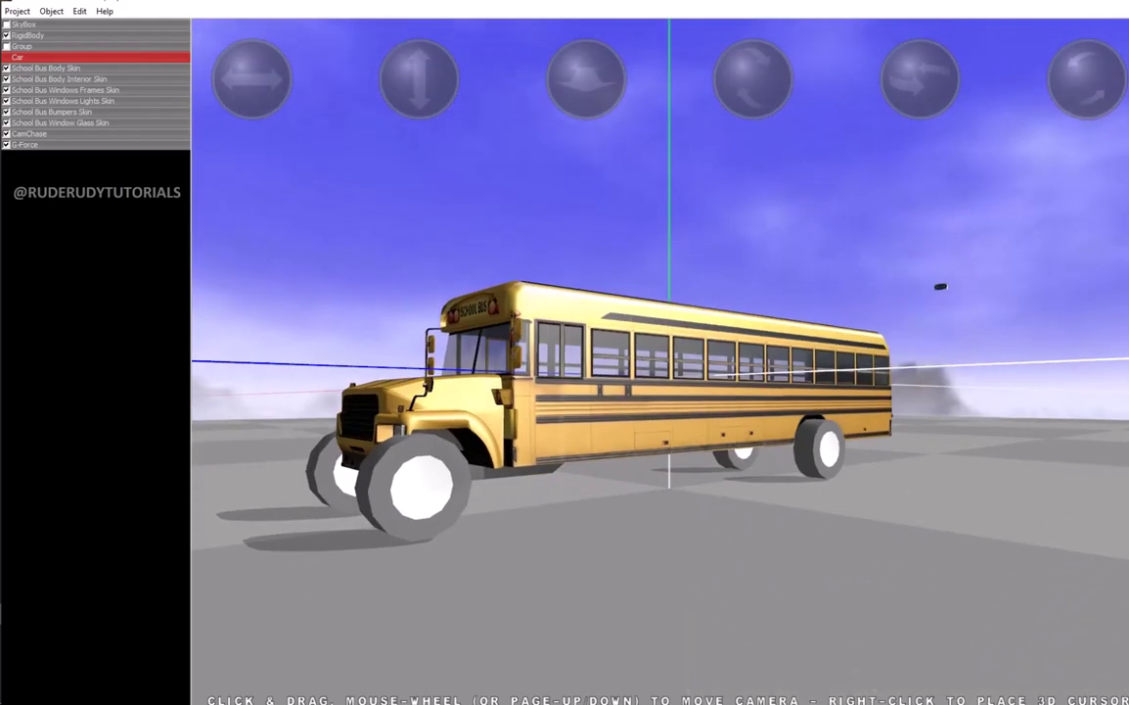
key("Return")
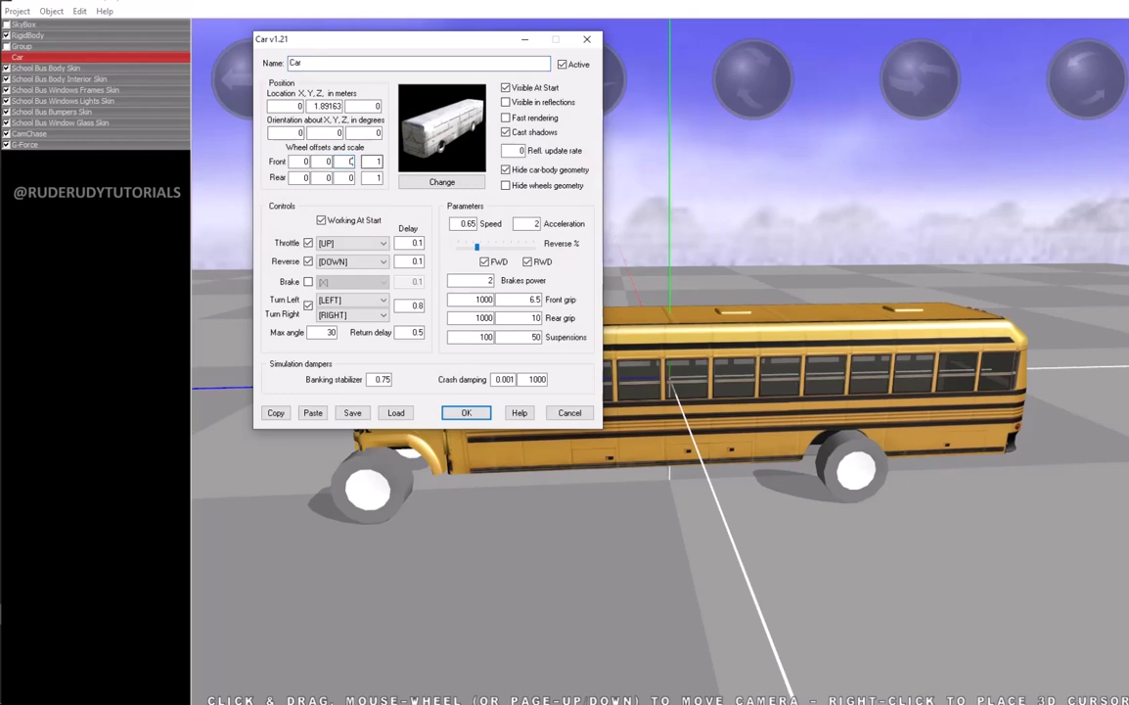
key("Return")
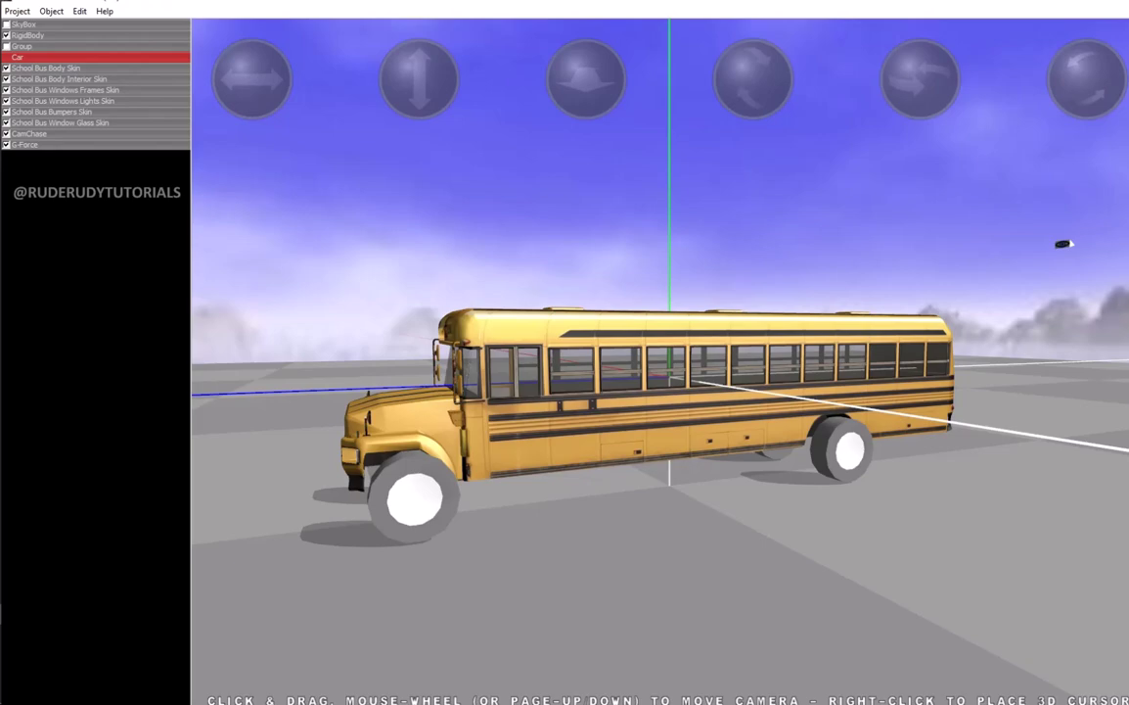
key("Return")
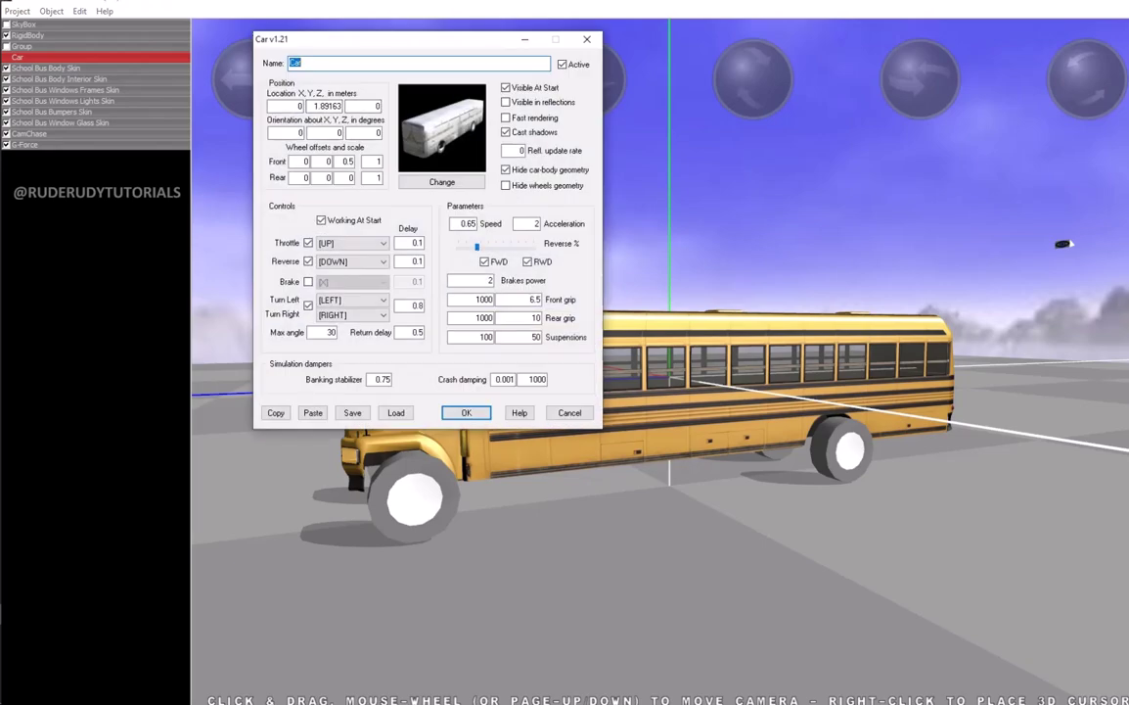
key("Return")
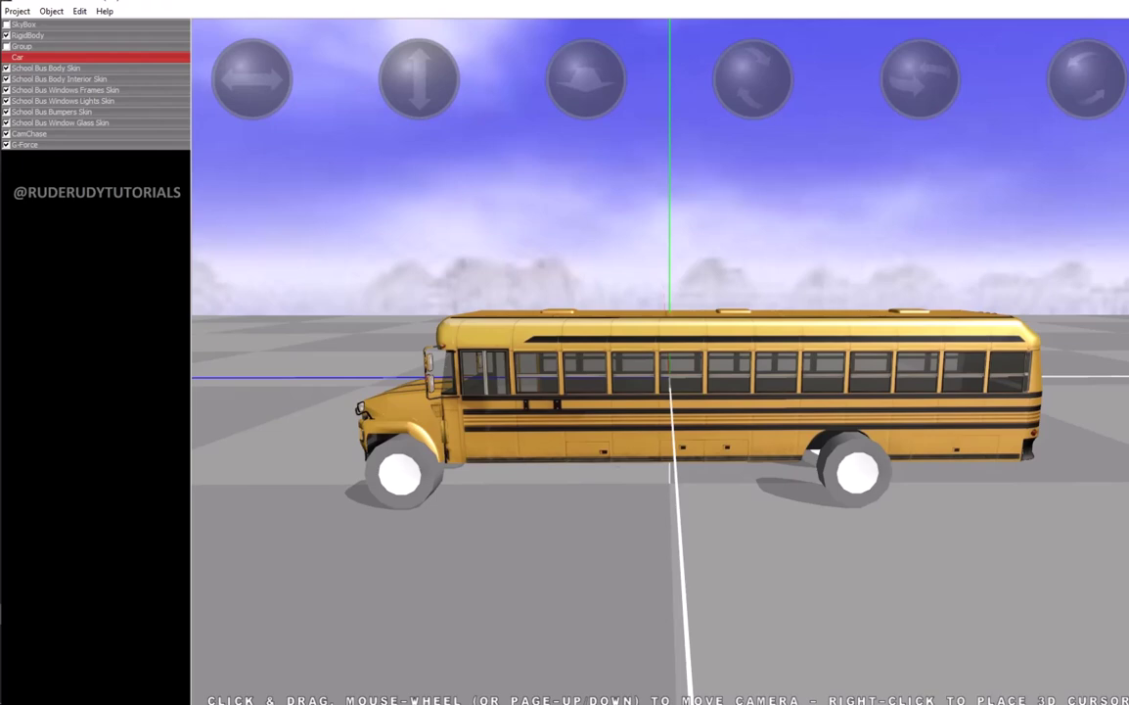
left_click(22, 46)
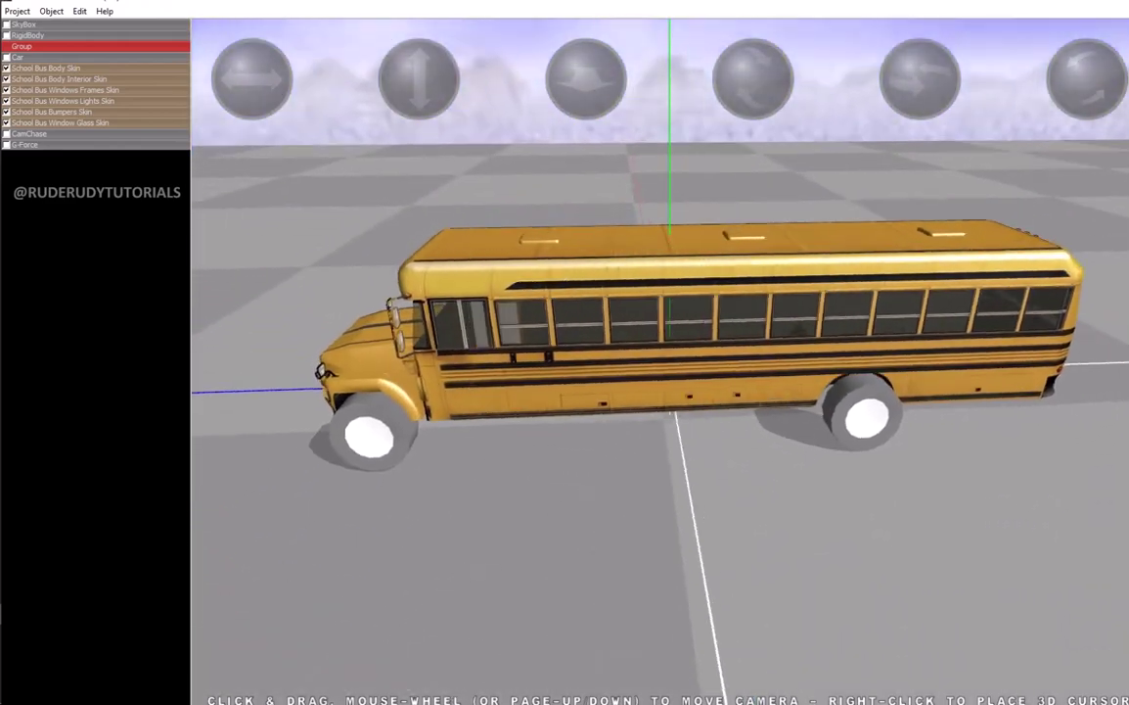
left_click(17, 11)
left_click(28, 129)
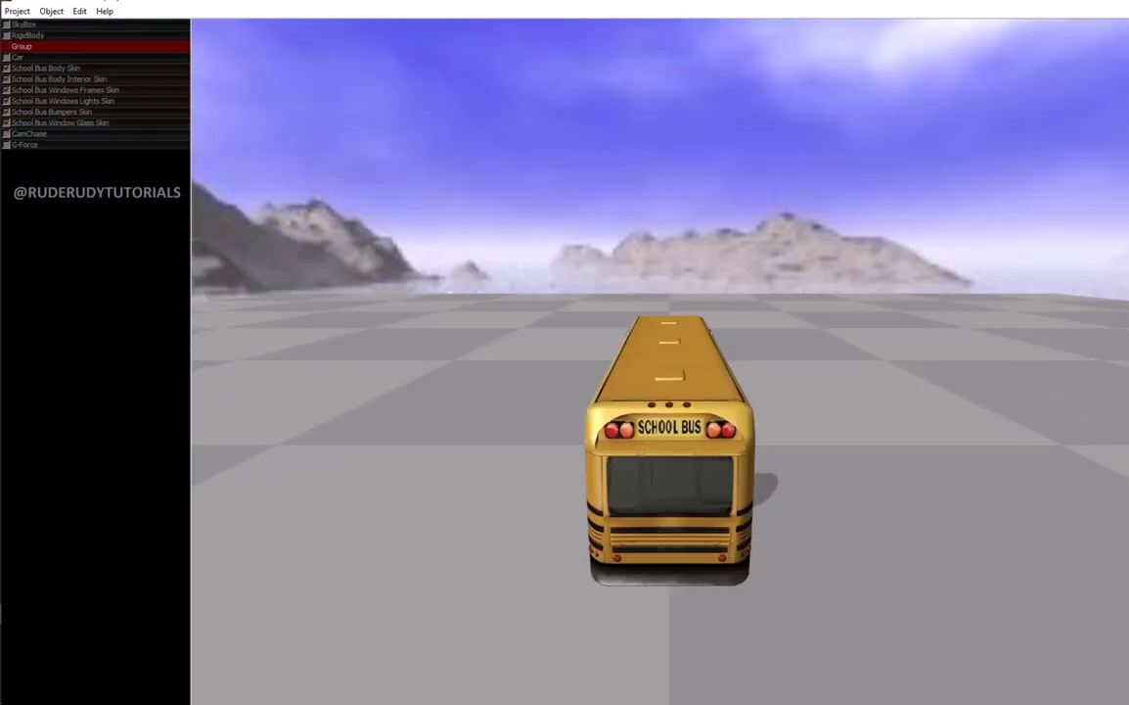
key("Right")
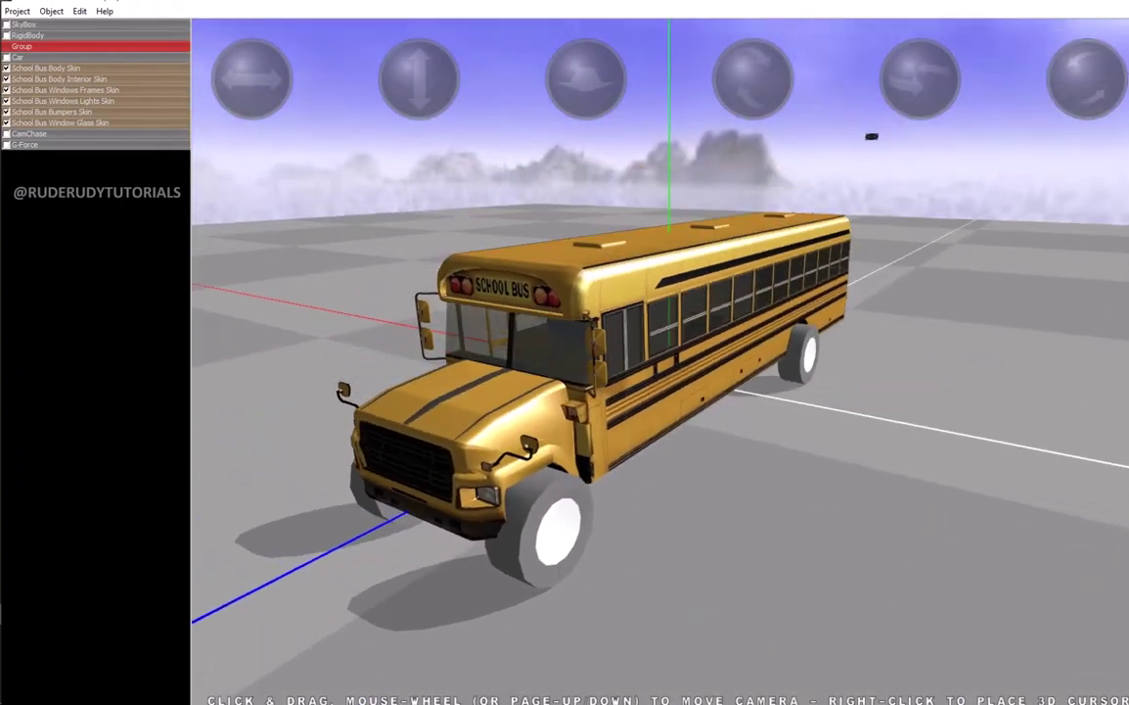
Save the project in the projects folder as '3D School Bus Simulator v1.1.1'
left_click(17, 10)
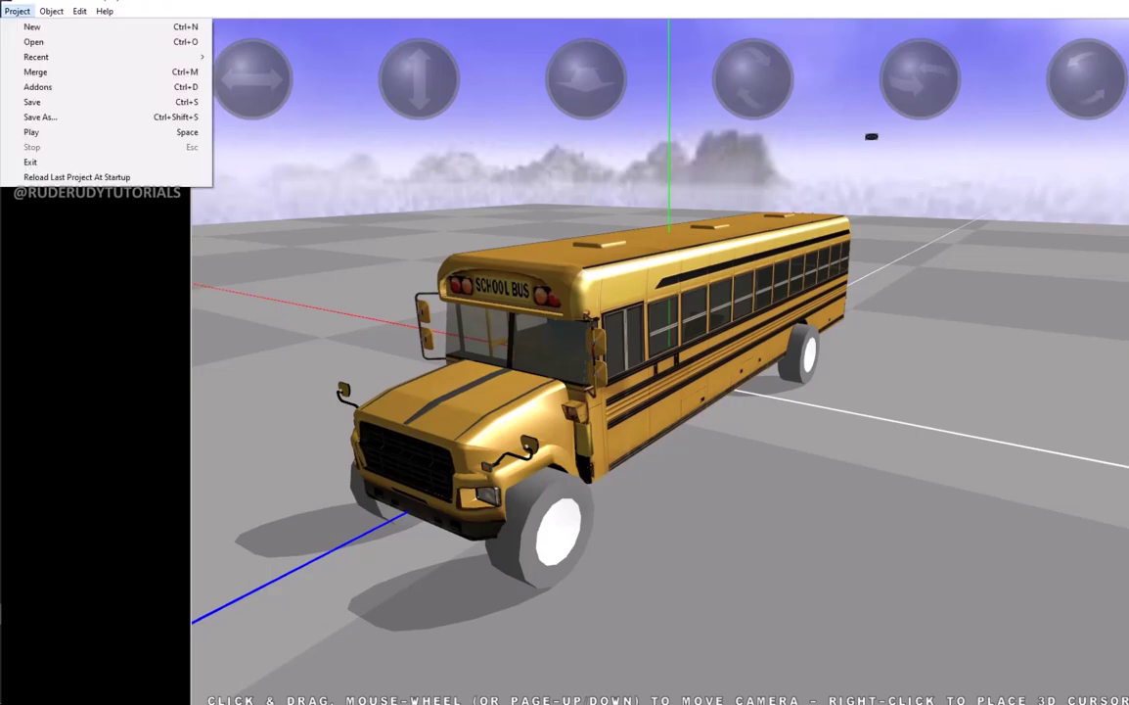
mouse_move(103, 10)
left_click(16, 10)
left_click(39, 116)
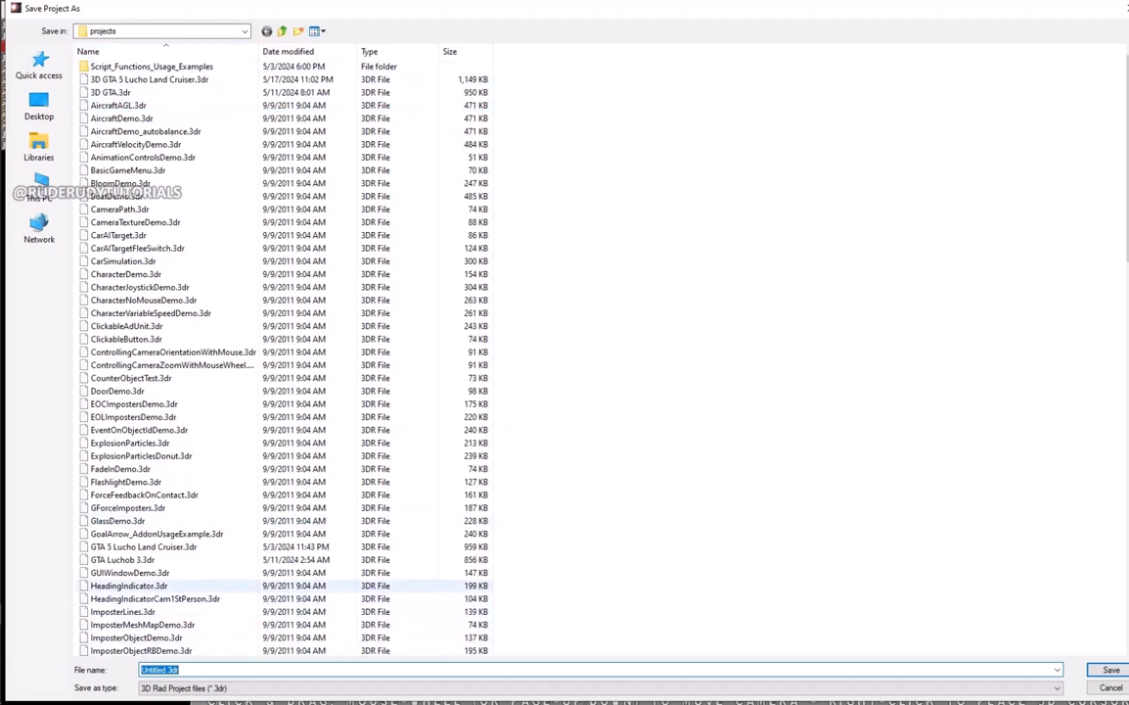
type("3D")
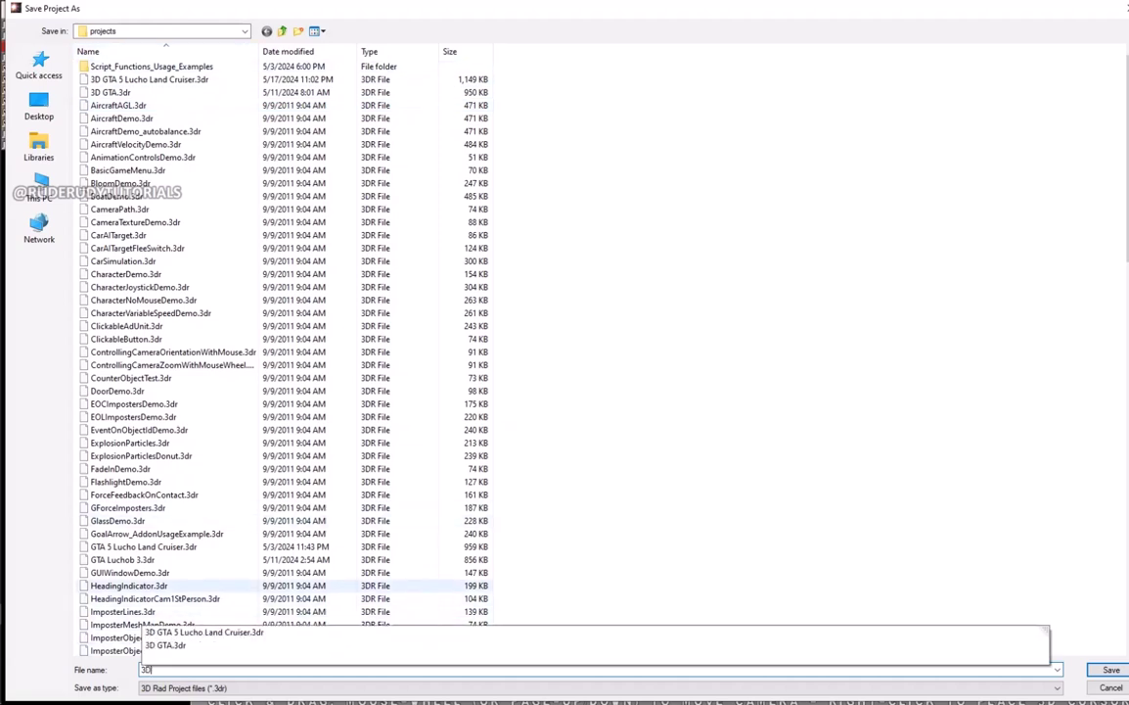
type(" School Bus Simulator v1.1")
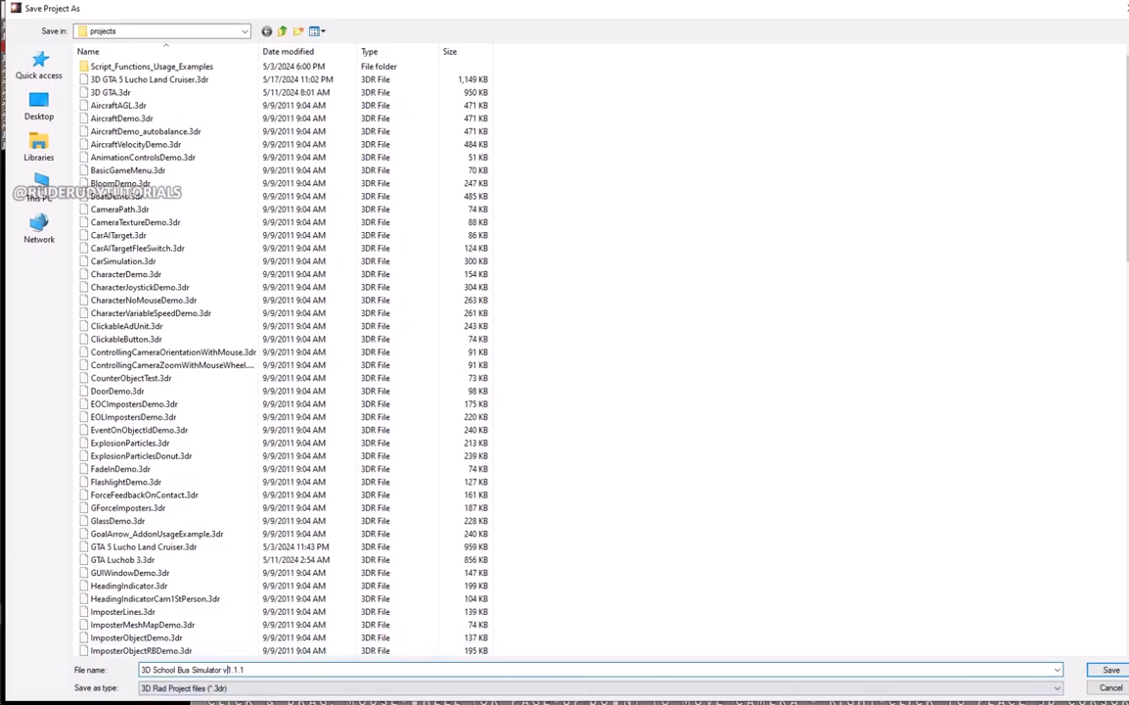
key("Return")
mouse_move(871, 136)
left_mouse_down()
mouse_move(515, 199)
mouse_move(1007, 148)
left_mouse_up()
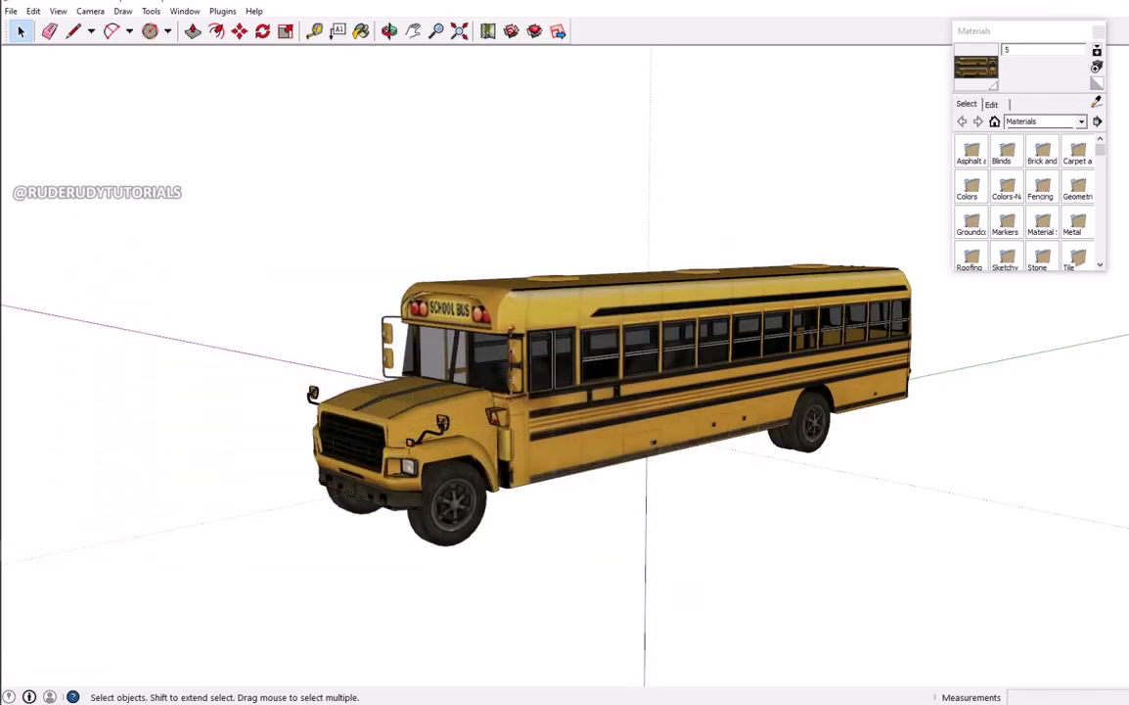
Orbit the school bus model to view it from above and its front-left side
scroll(646, 411, "down", 1)
scroll(645, 411, "up", 2)
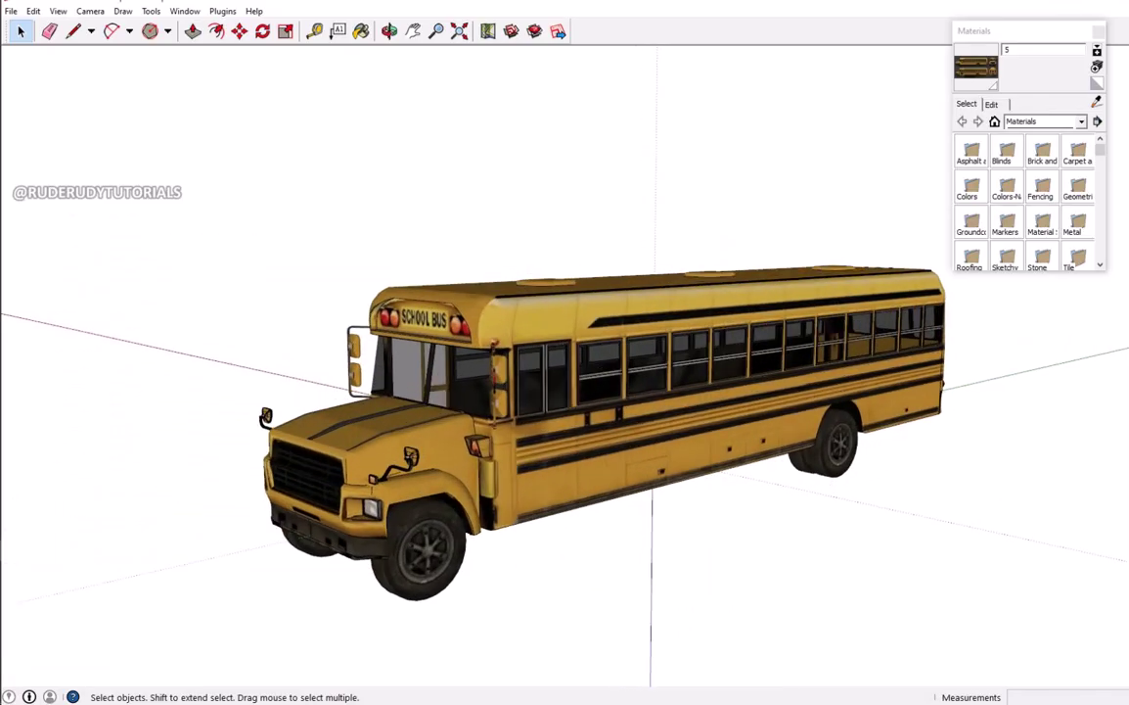
middle_click_drag(587, 411, 607, 411)
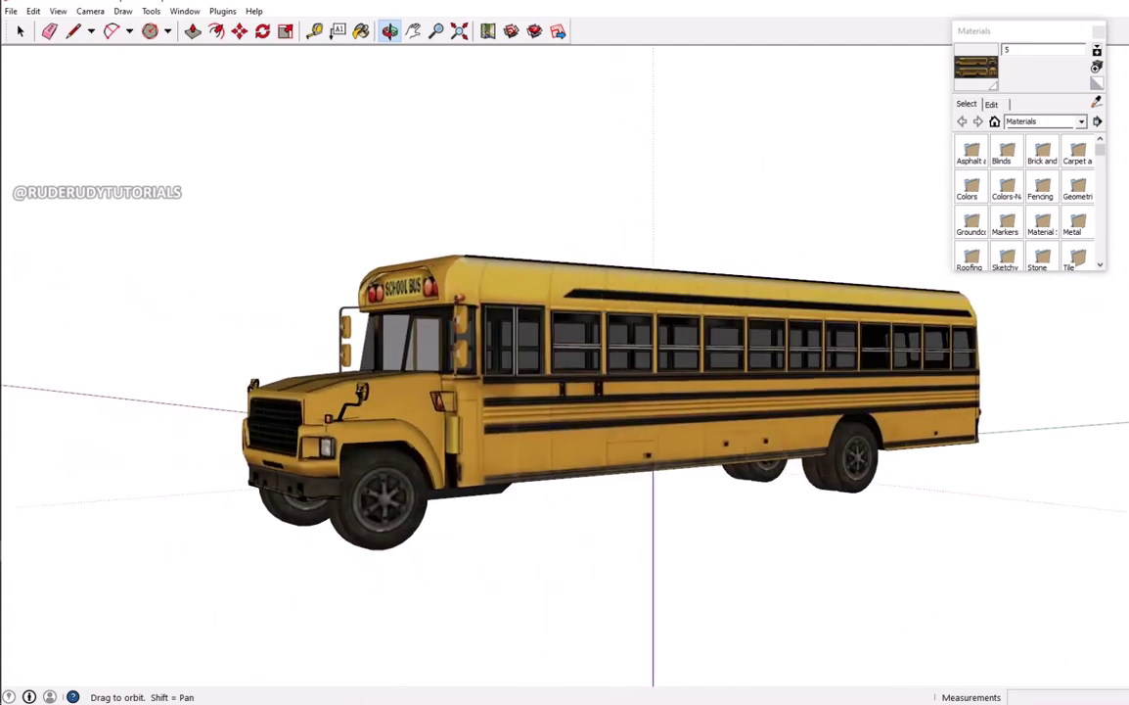
mouse_move(587, 412)
left_mouse_down()
mouse_move(626, 372)
mouse_move(548, 420)
mouse_move(606, 411)
left_mouse_up()
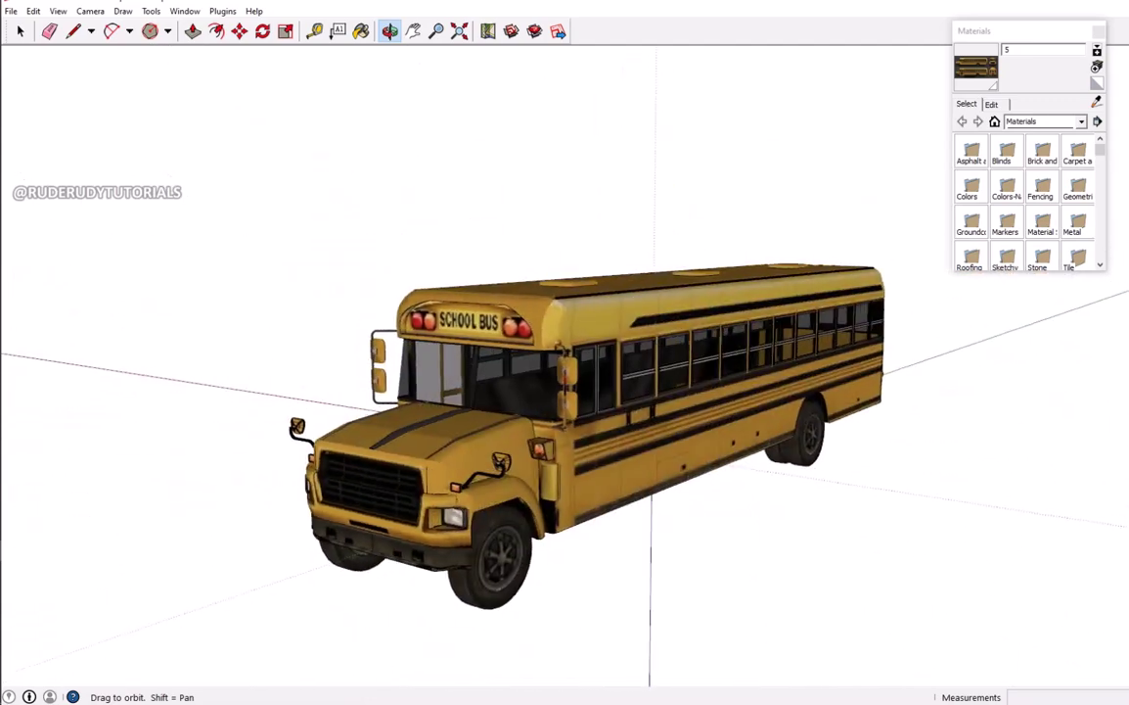
mouse_move(607, 411)
middle_mouse_down()
mouse_move(587, 411)
mouse_move(607, 411)
middle_mouse_up()
scroll(588, 391, "up", 3)
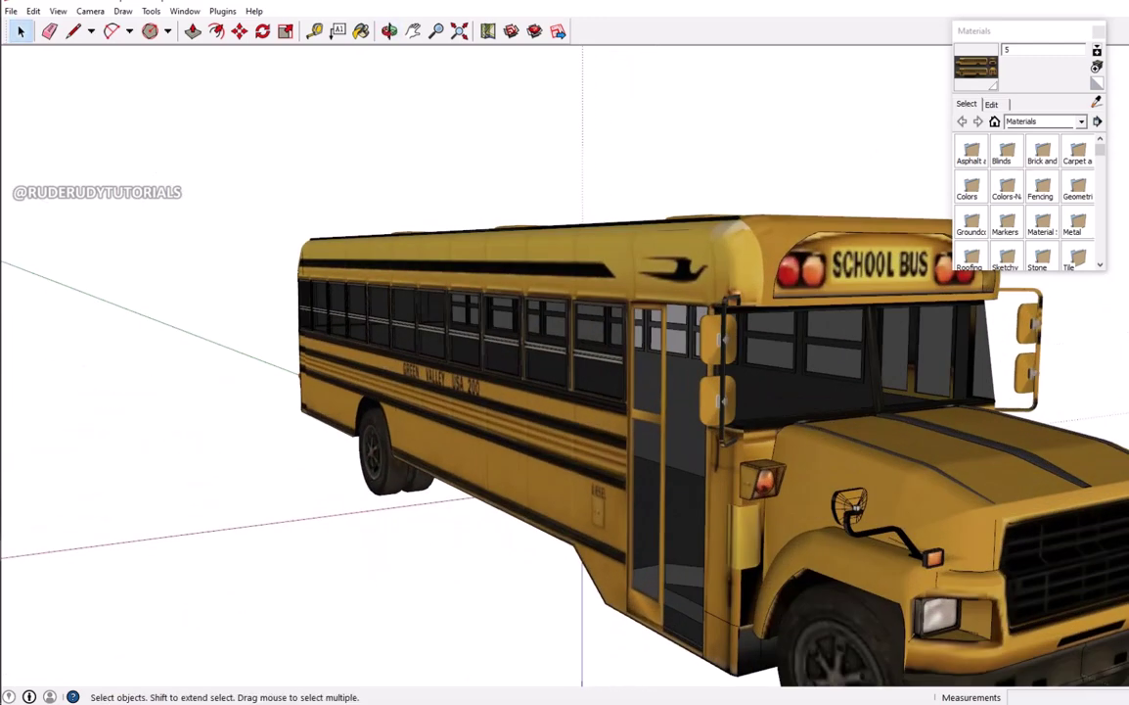
Hide the bus door, orbit to view the bus without it, then undo the hide
right_click(666, 361)
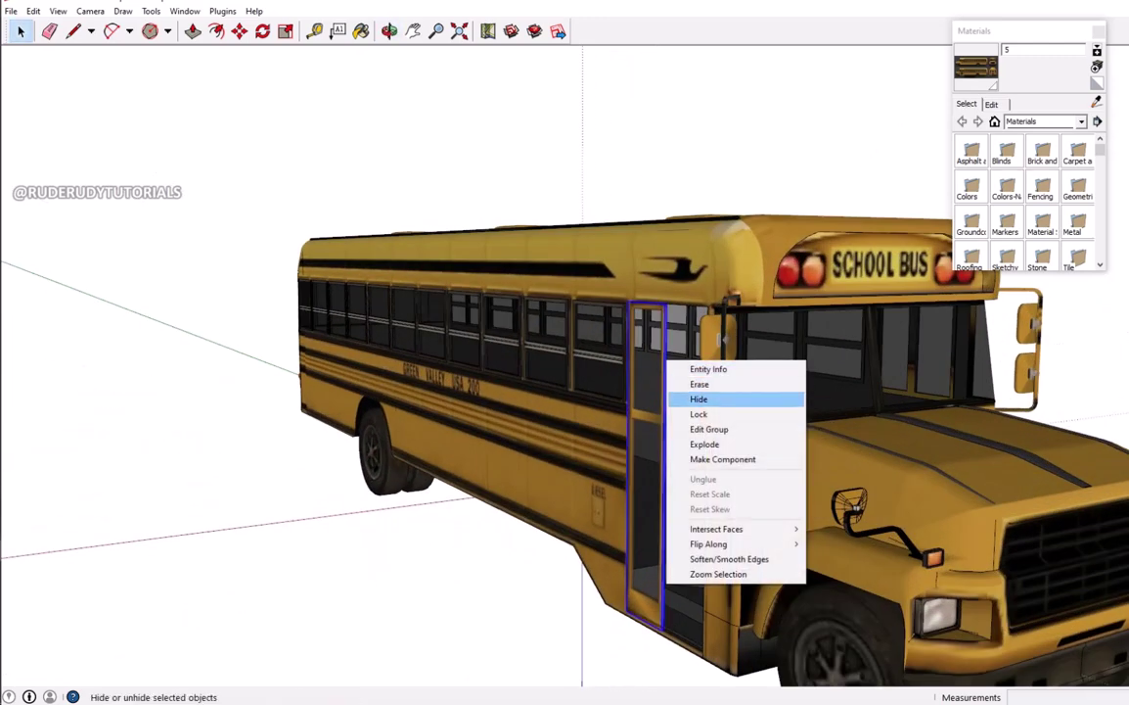
left_click(699, 398)
mouse_move(699, 399)
middle_mouse_down()
mouse_move(378, 431)
mouse_move(147, 431)
middle_mouse_up()
key("alt+e")
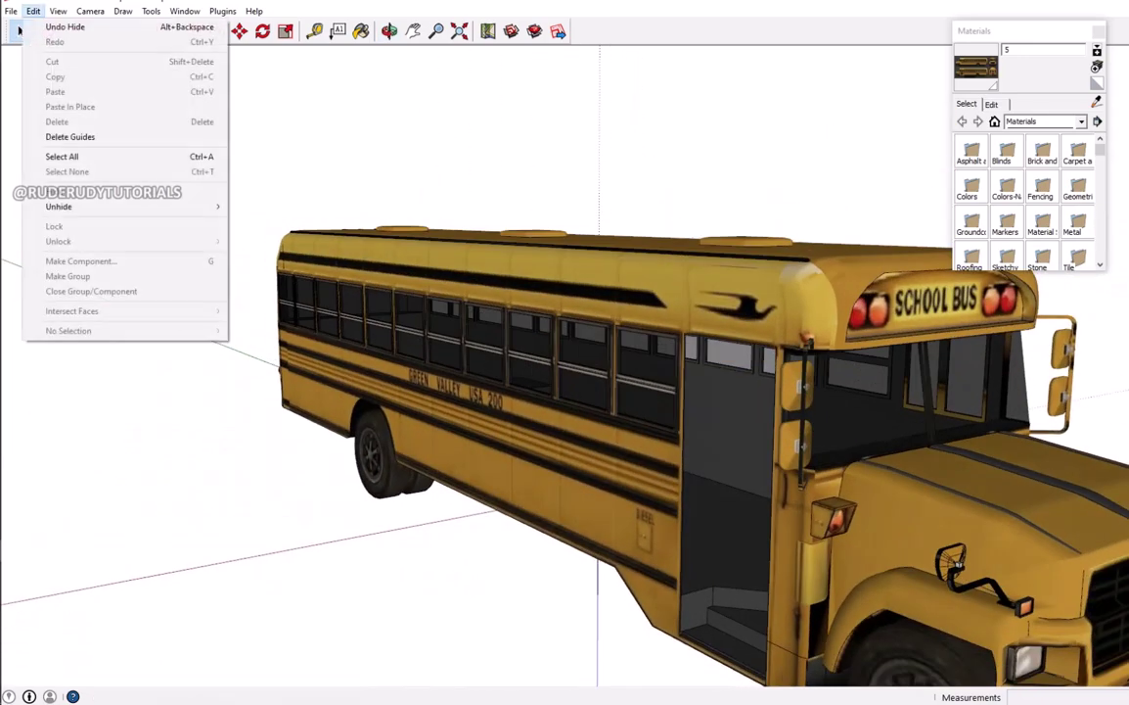
left_click(64, 26)
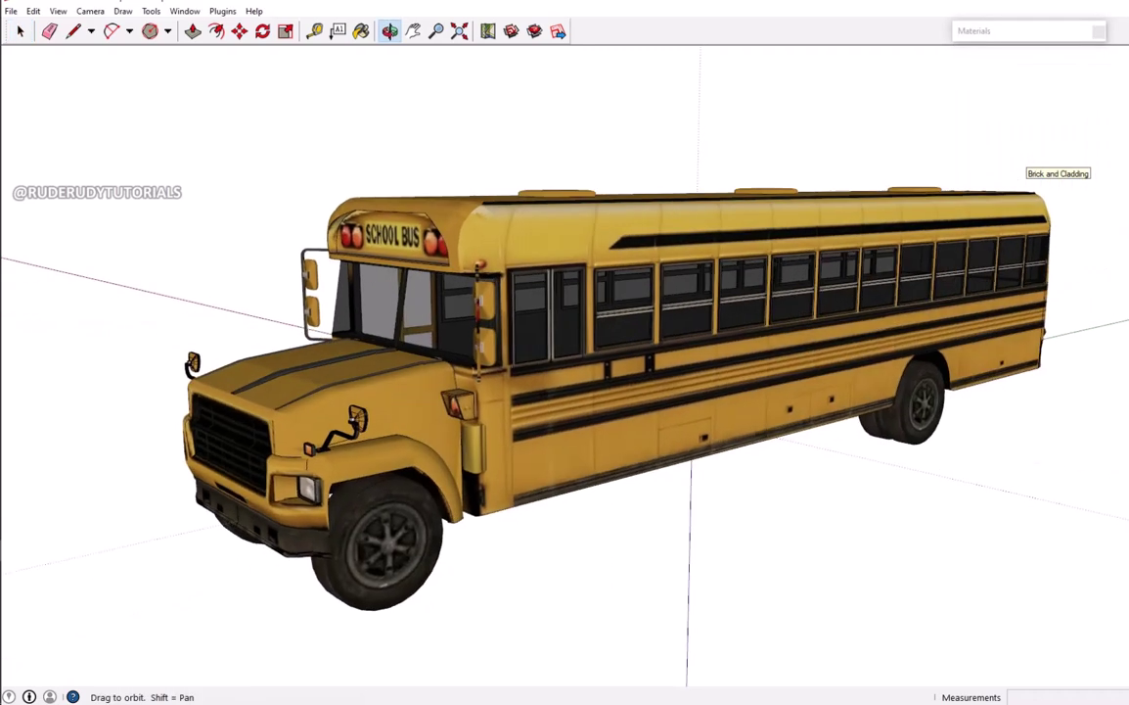
Turn model shadows on and back off, then save the SketchUp model
left_click(57, 11)
left_click(83, 141)
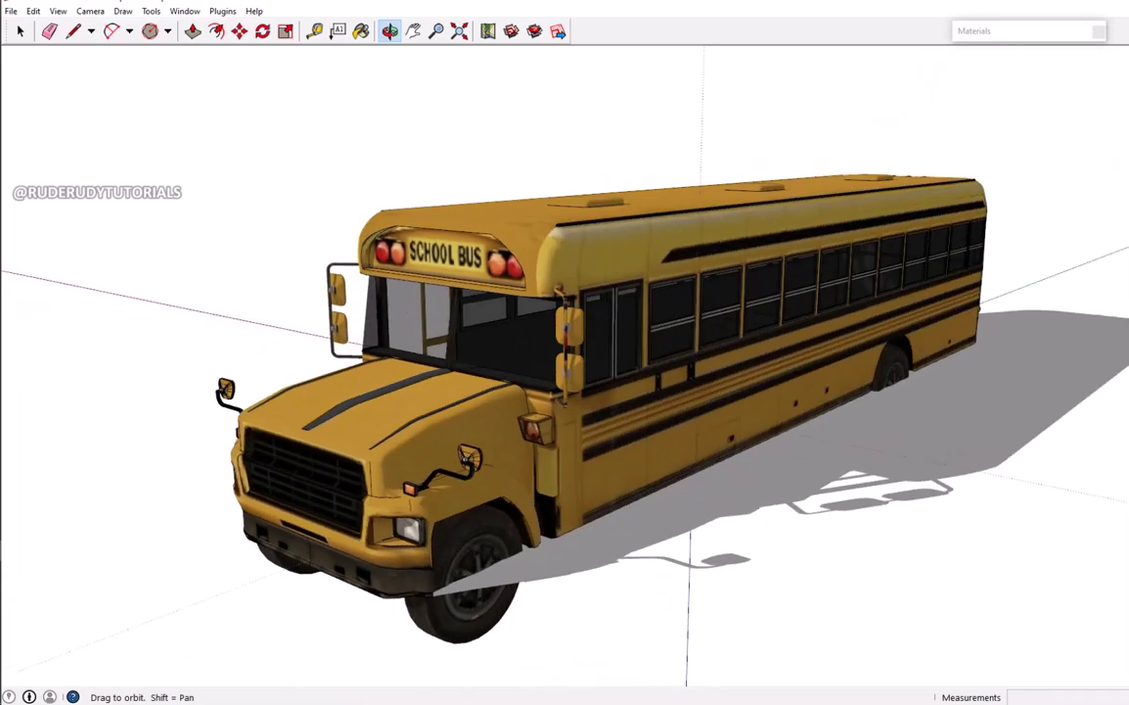
key("space")
left_click(58, 10)
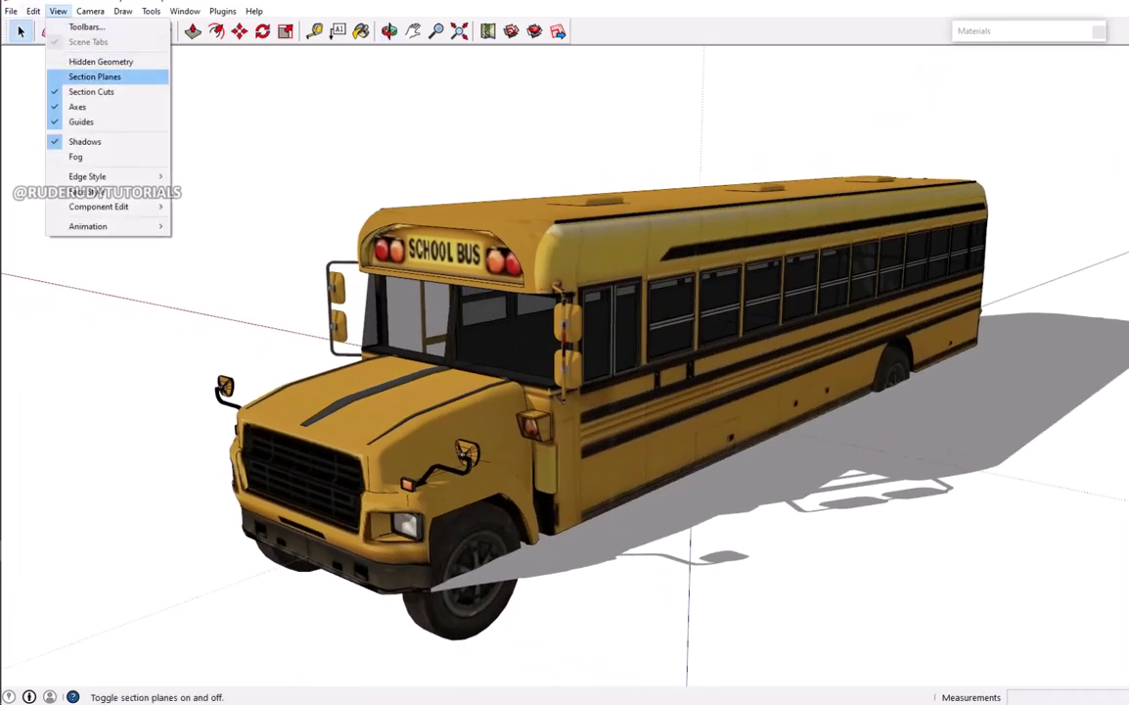
left_click(83, 141)
left_click(57, 11)
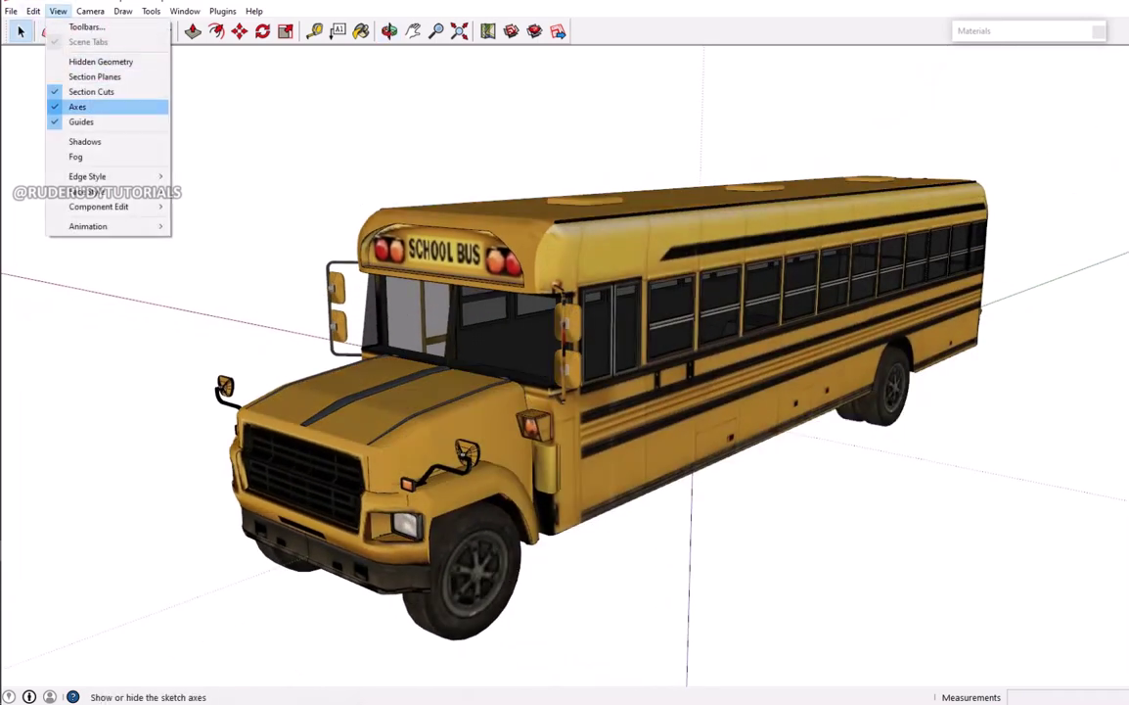
left_click(58, 11)
left_click(11, 11)
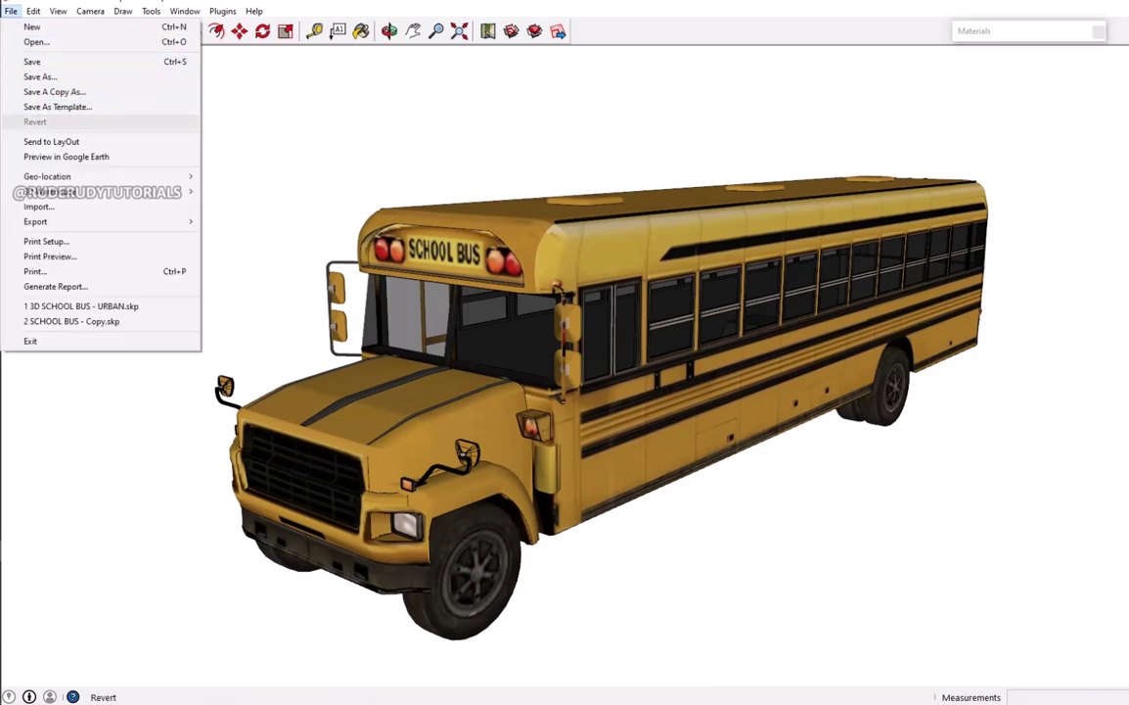
left_click(32, 61)
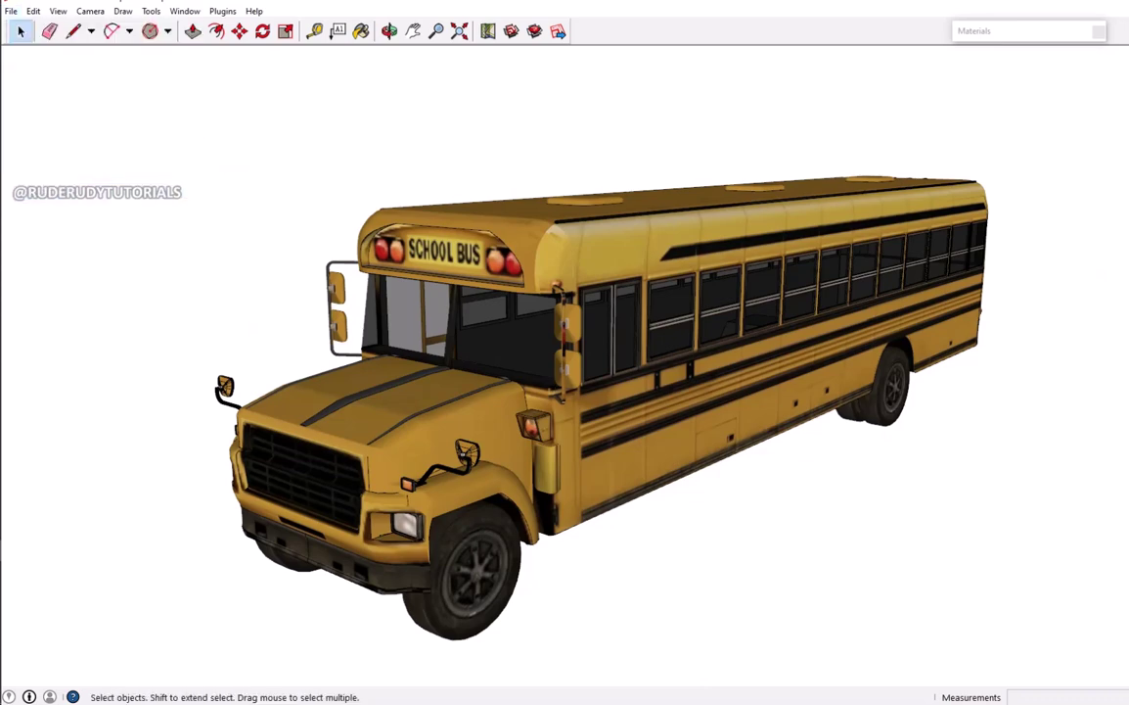